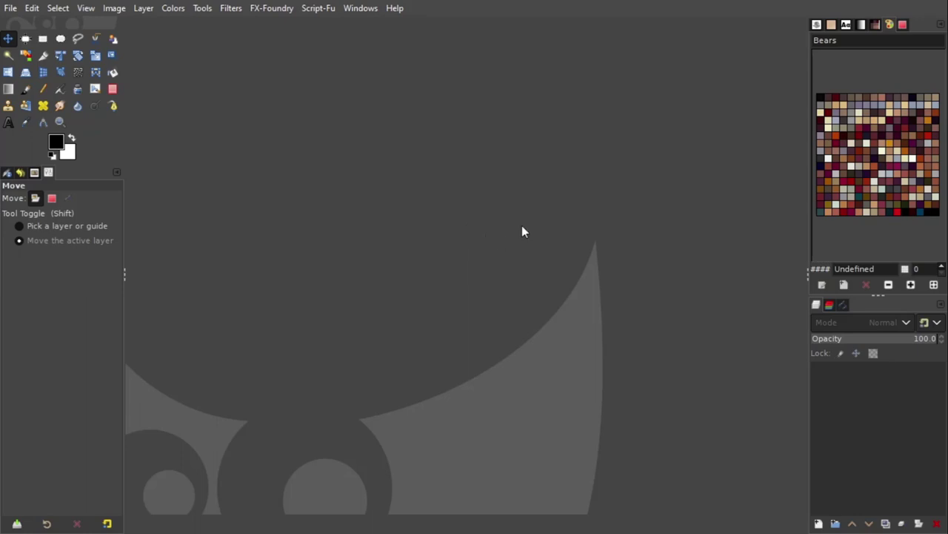
# Open the Create a New Image dialog showing 1920 × 1080 pixels at 300 ppi.
pyautogui.click(11, 8)
pyautogui.moveTo(32, 9)
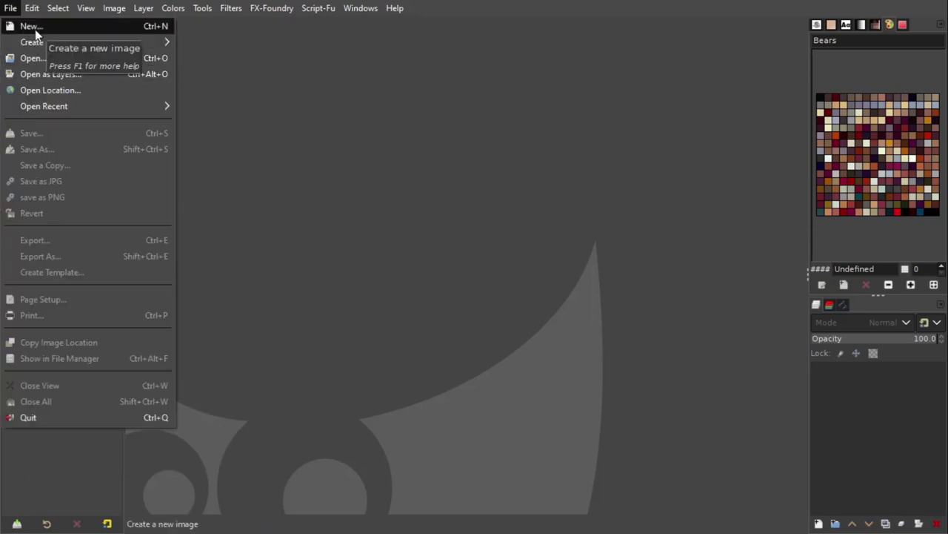
pyautogui.click(35, 29)
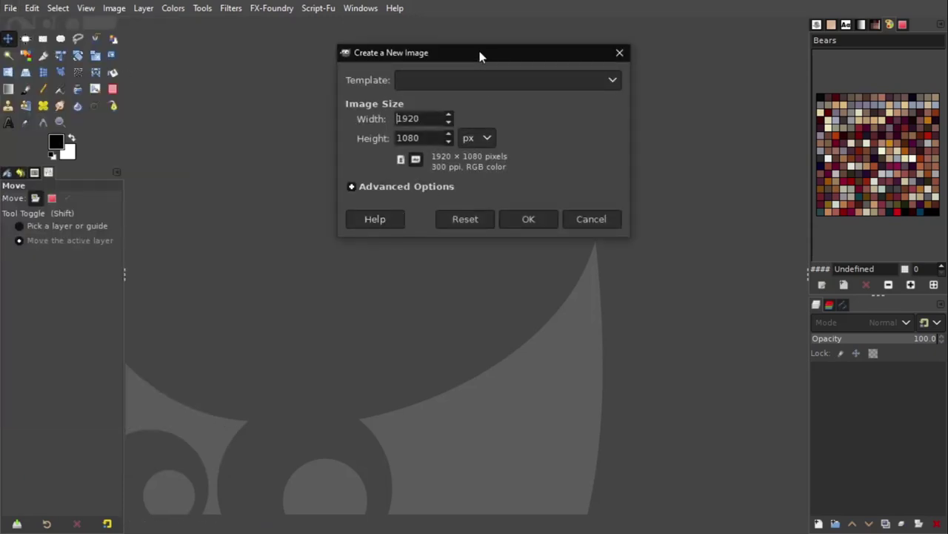
pyautogui.moveTo(480, 56); pyautogui.dragTo(478, 92)
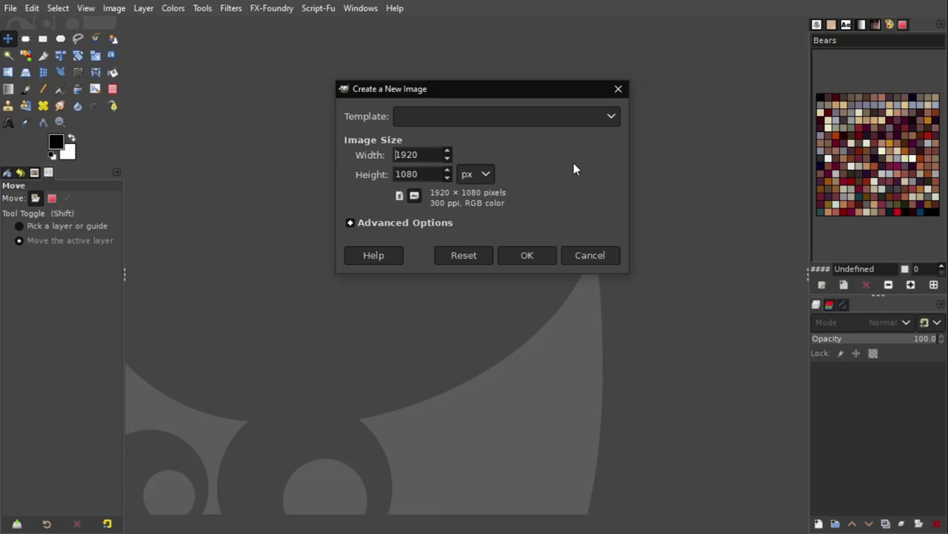
# Expand Advanced Options, set Fill with to White, and create the 1920 × 1080 image.
pyautogui.click(416, 224)
pyautogui.moveTo(499, 86); pyautogui.dragTo(474, 60)
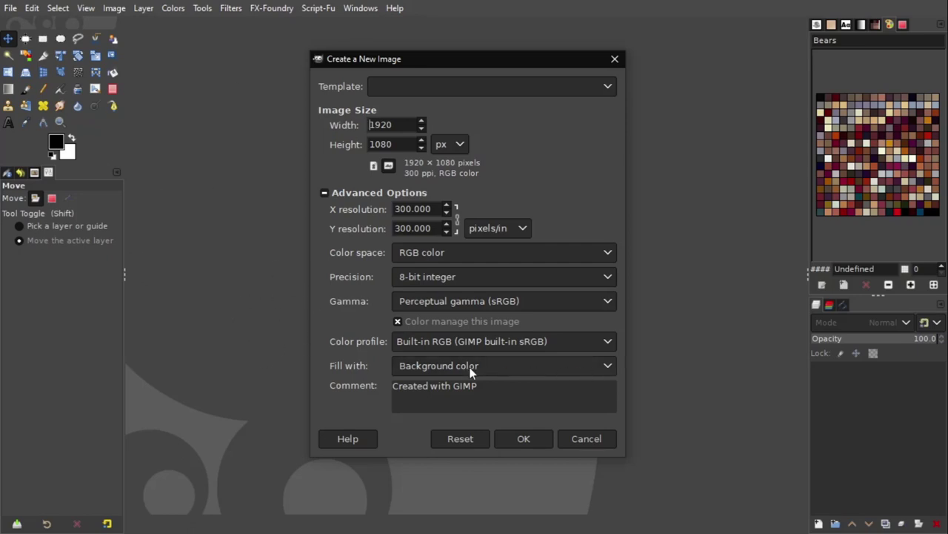
pyautogui.click(547, 366)
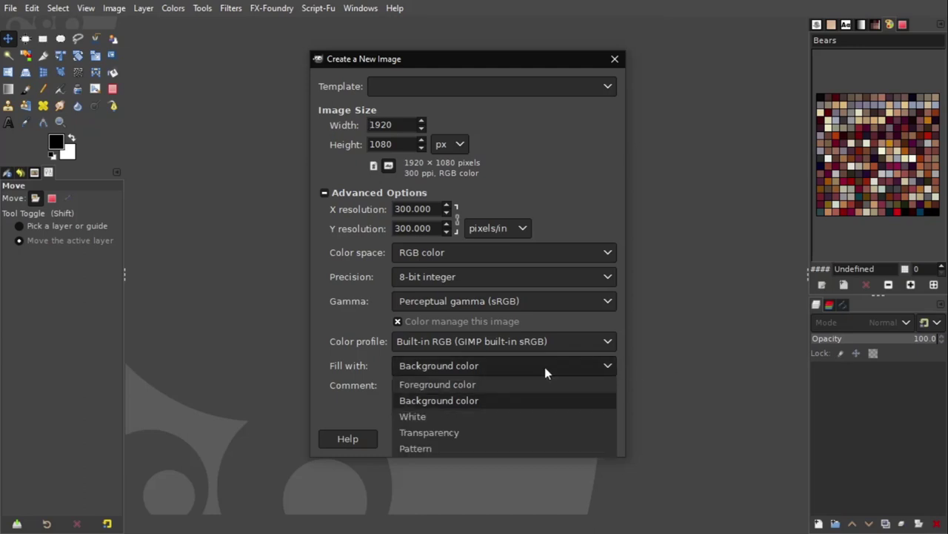
pyautogui.click(472, 416)
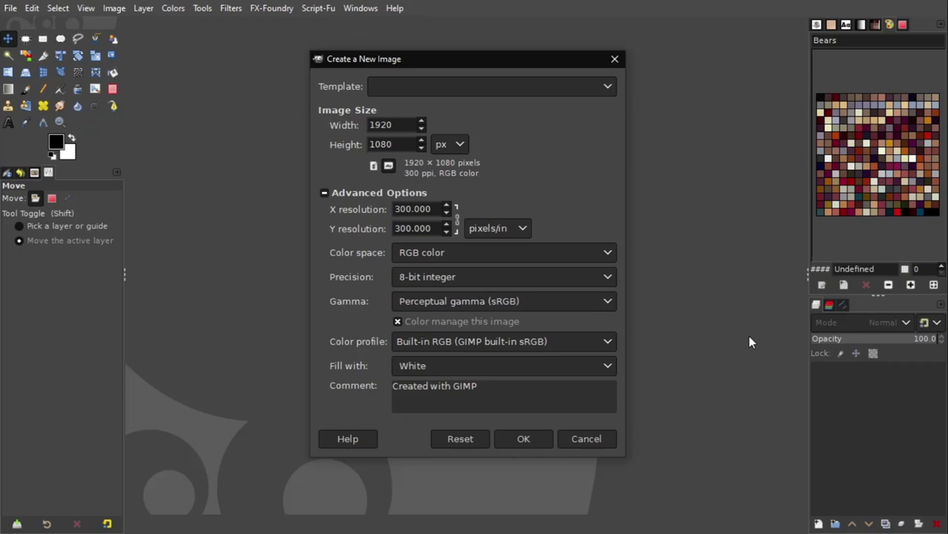
pyautogui.click(524, 437)
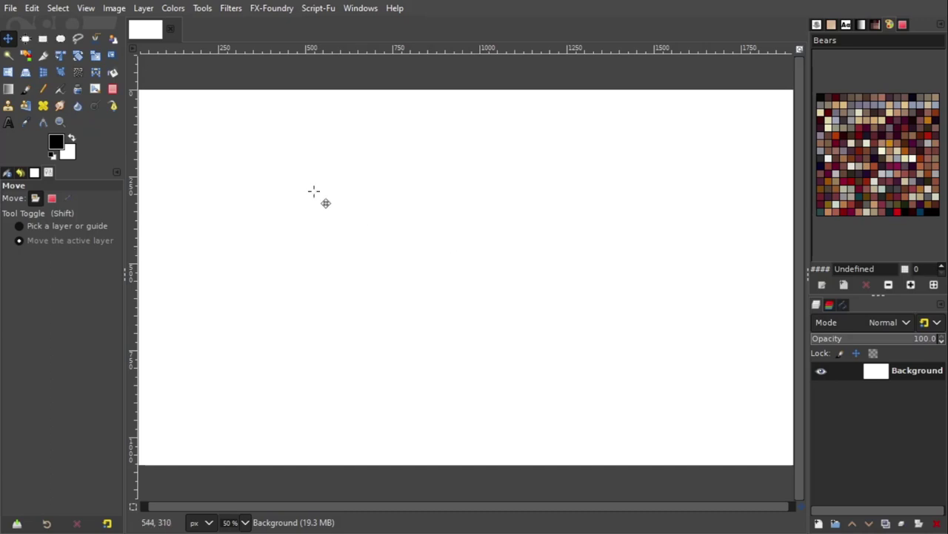
# Open the Tools menu to browse the available tools, including Paths.
pyautogui.click(201, 9)
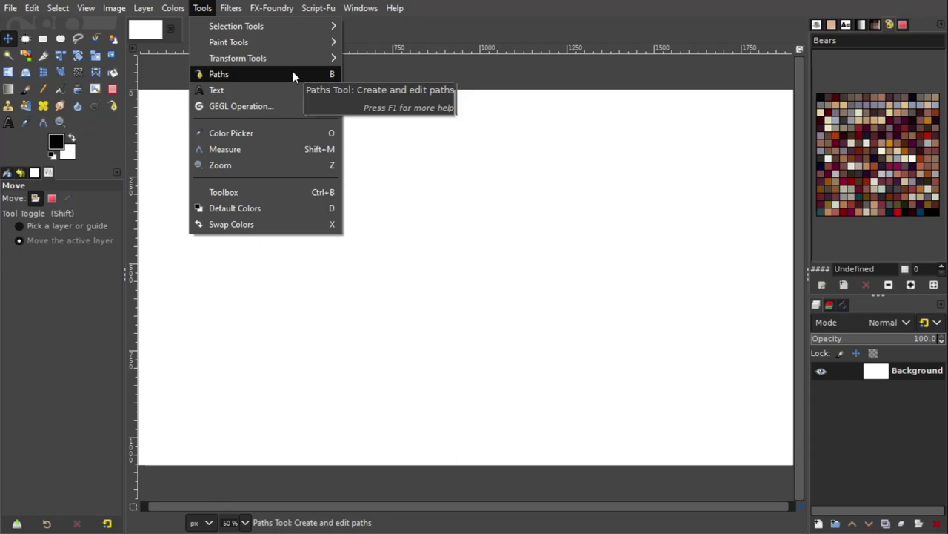
# Dismiss the Tools menu and activate the Paths tool from the toolbox.
pyautogui.click(505, 29)
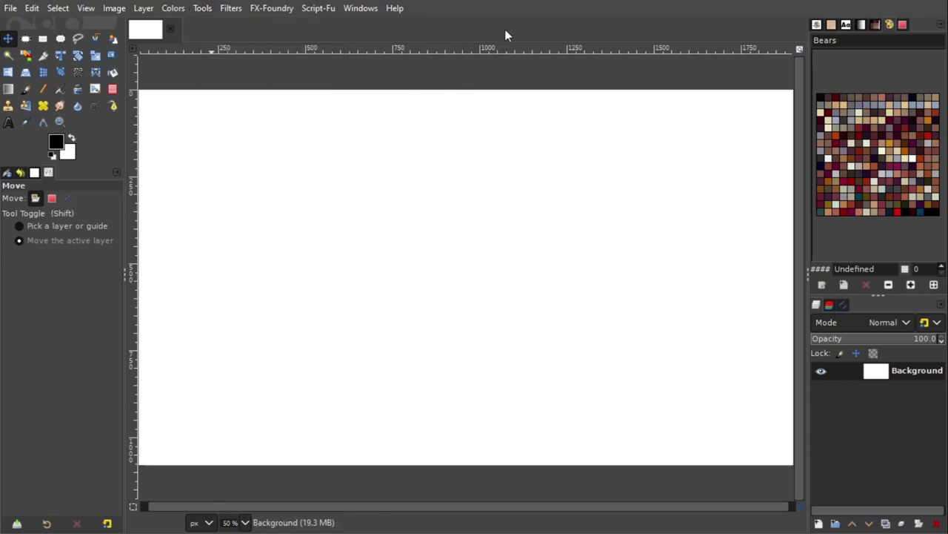
pyautogui.click(114, 108)
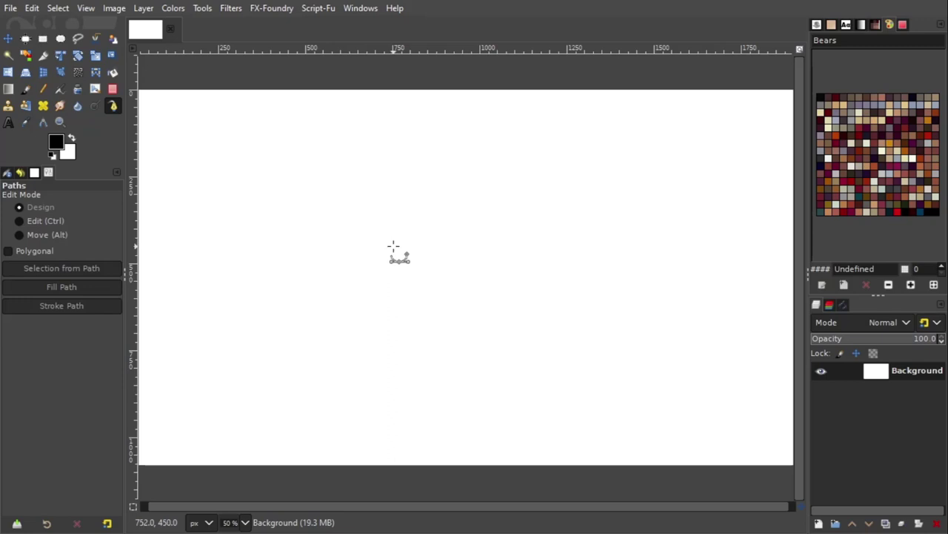
# Try the Paths tool's Move and Edit modes, then leave Edit Mode on Design.
pyautogui.click(20, 223)
pyautogui.click(19, 234)
pyautogui.click(18, 211)
pyautogui.click(20, 222)
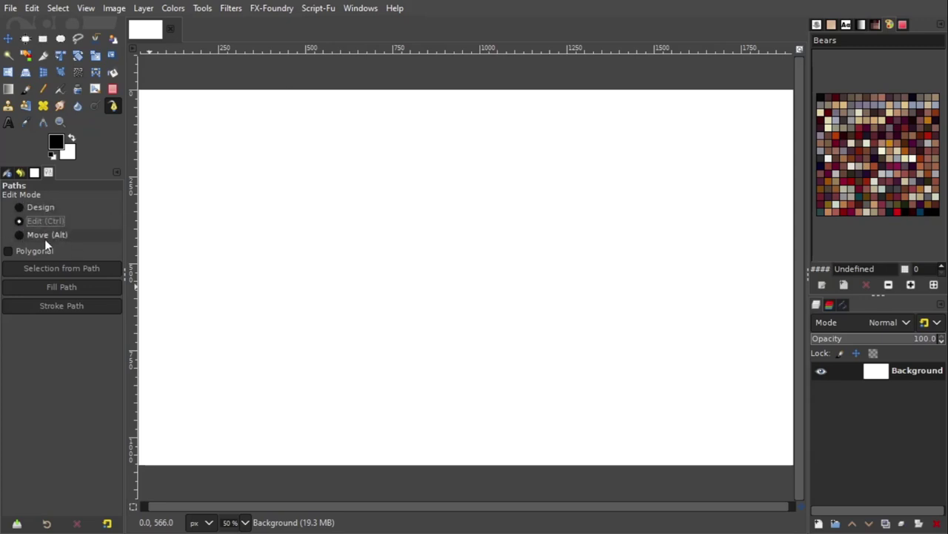
pyautogui.click(35, 209)
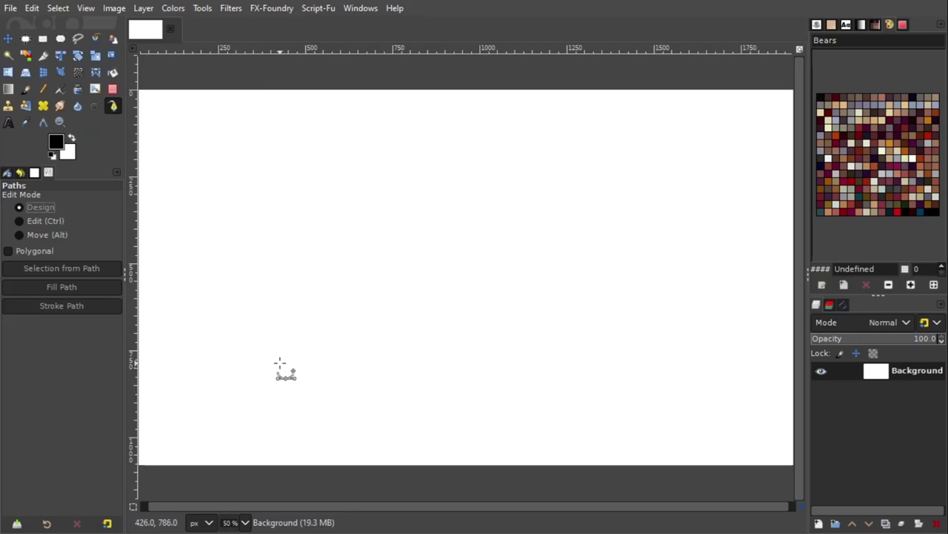
# Place the new path's first anchor near the lower left of the canvas.
pyautogui.click(243, 382)
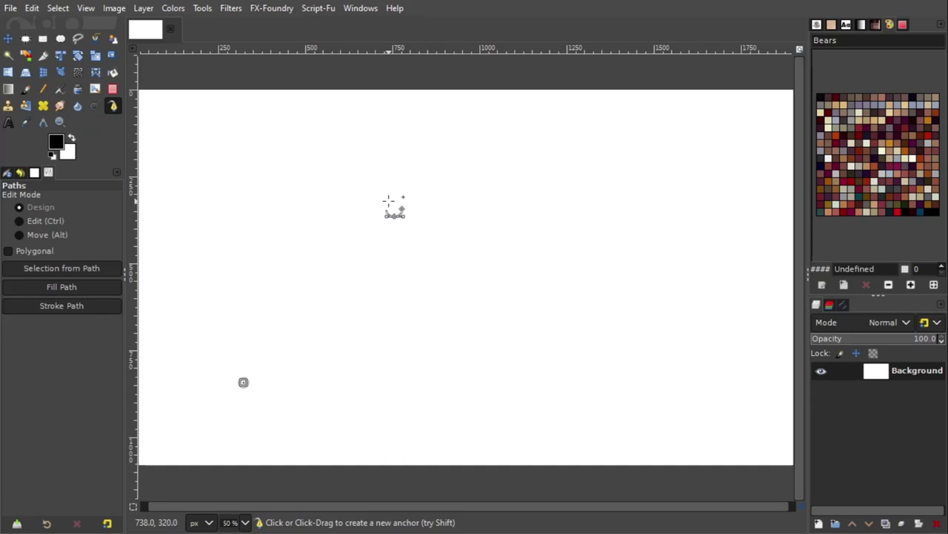
# Add anchors zigzagging up, across the top, and down to the right-most point.
pyautogui.click(330, 289)
pyautogui.click(268, 207)
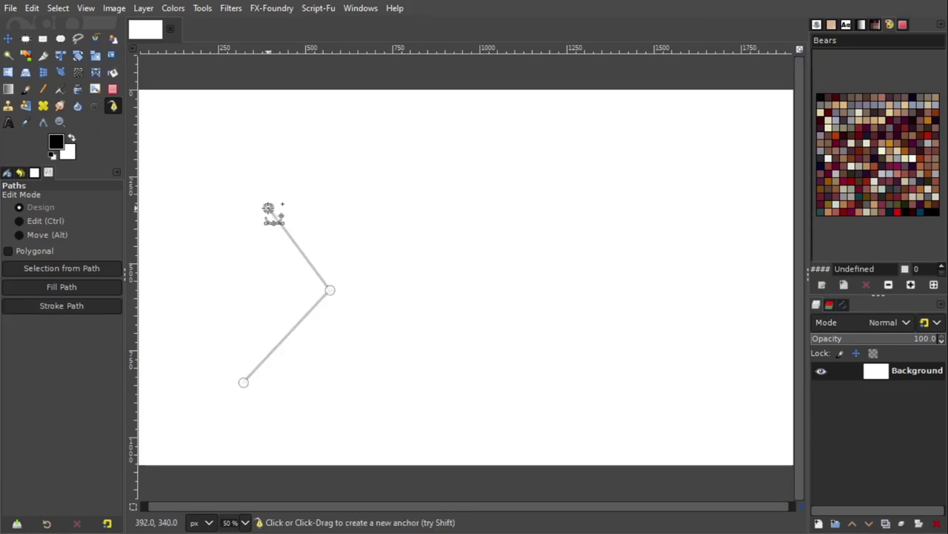
pyautogui.click(354, 160)
pyautogui.click(454, 132)
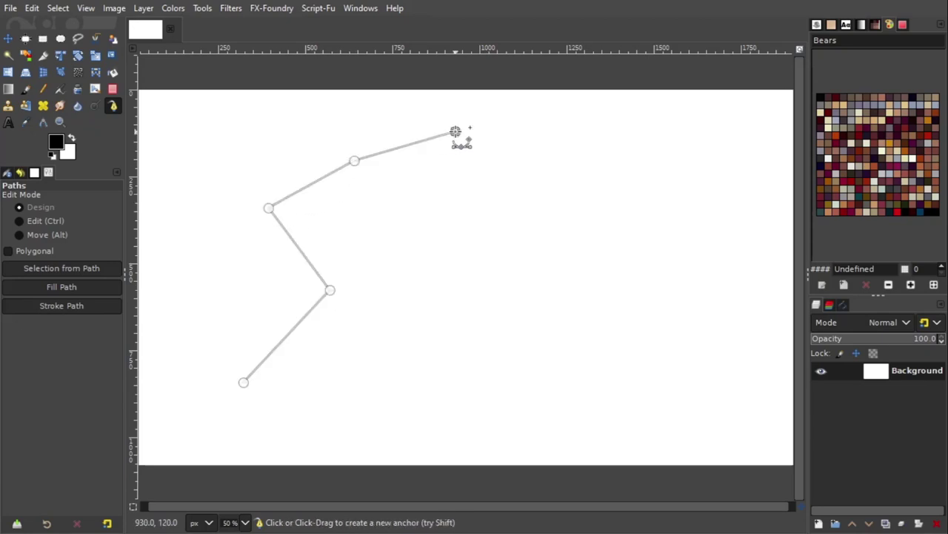
pyautogui.click(491, 173)
pyautogui.click(592, 181)
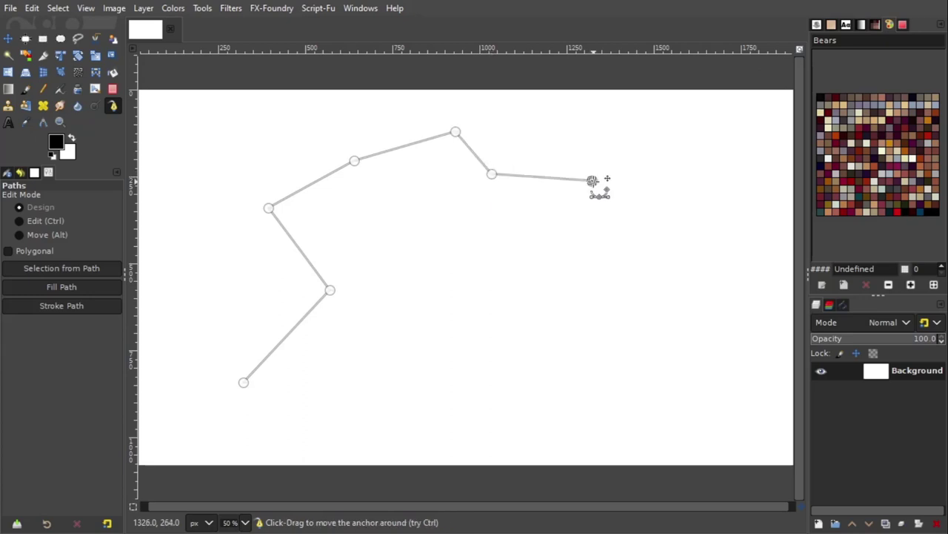
pyautogui.click(615, 230)
pyautogui.click(673, 291)
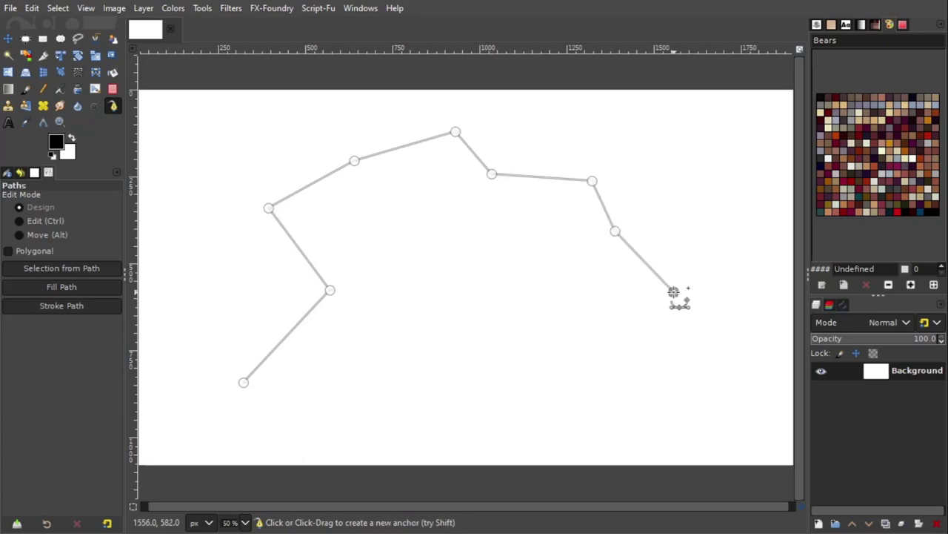
# Add anchors curling back into the middle, ending below the inner notch.
pyautogui.click(568, 291)
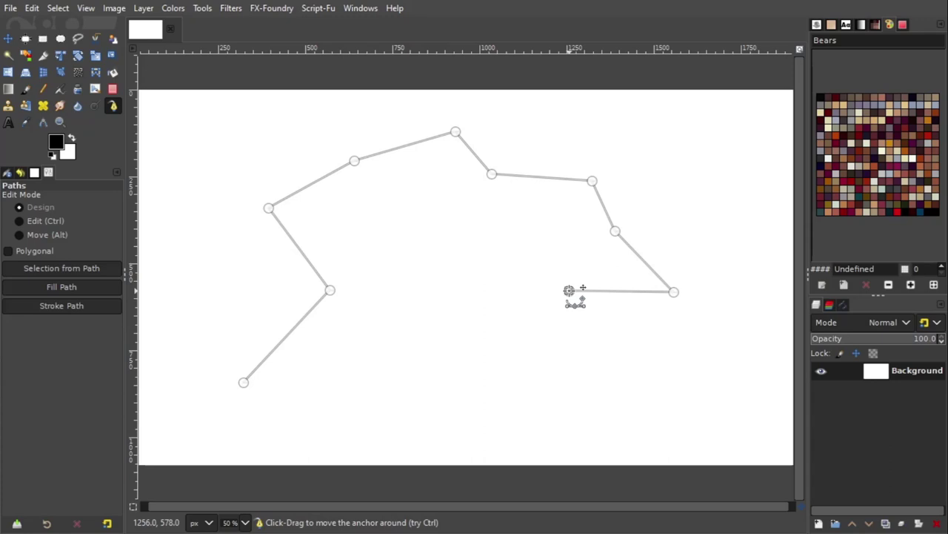
pyautogui.click(563, 330)
pyautogui.click(502, 393)
pyautogui.click(440, 355)
pyautogui.click(474, 283)
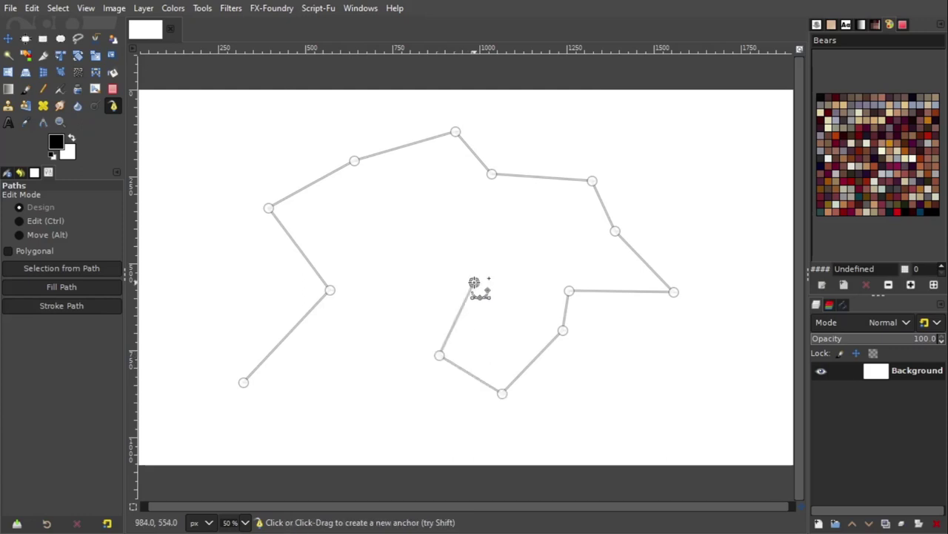
pyautogui.click(443, 237)
pyautogui.click(386, 275)
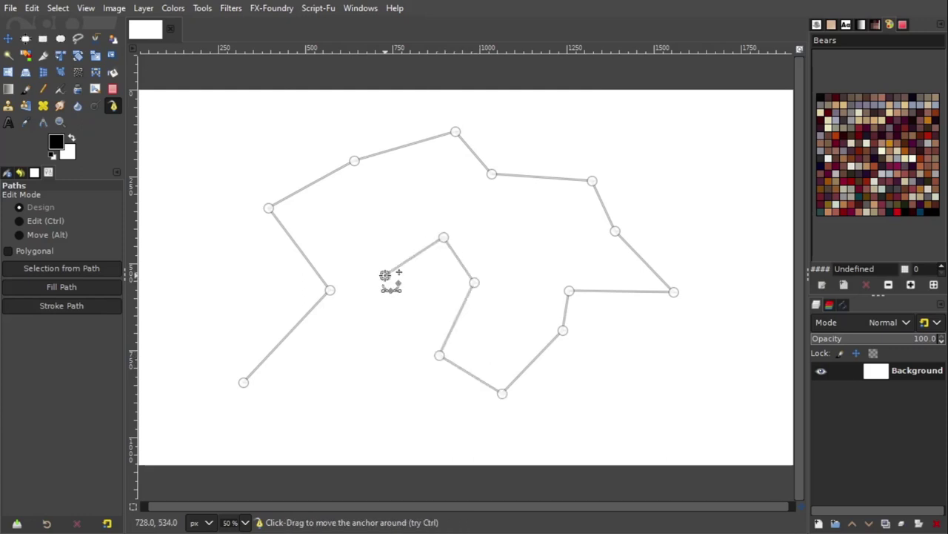
pyautogui.click(391, 338)
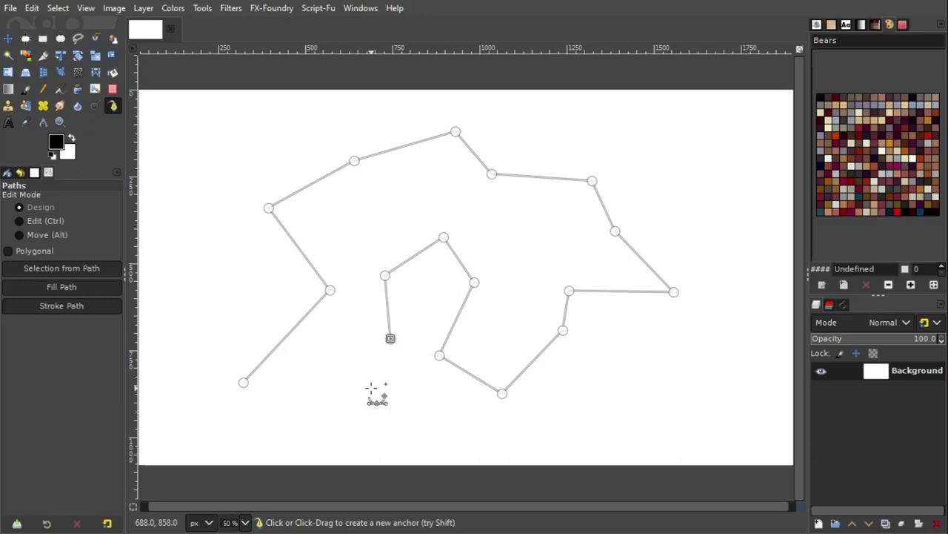
# Ctrl-click the lower-left starting anchor to join the loose end and close the path.
pyautogui.press('ctrl')
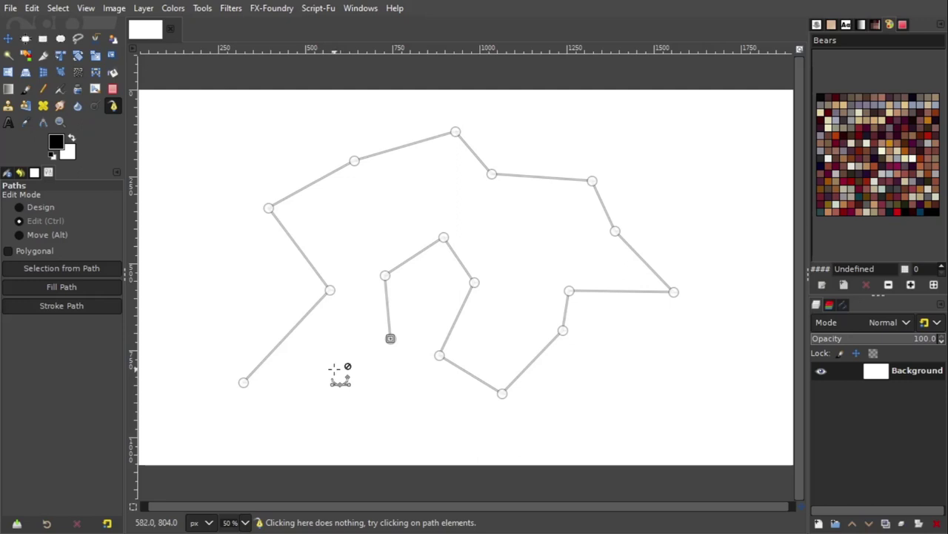
pyautogui.keyDown('ctrl'); pyautogui.click(244, 382); pyautogui.keyUp('ctrl')
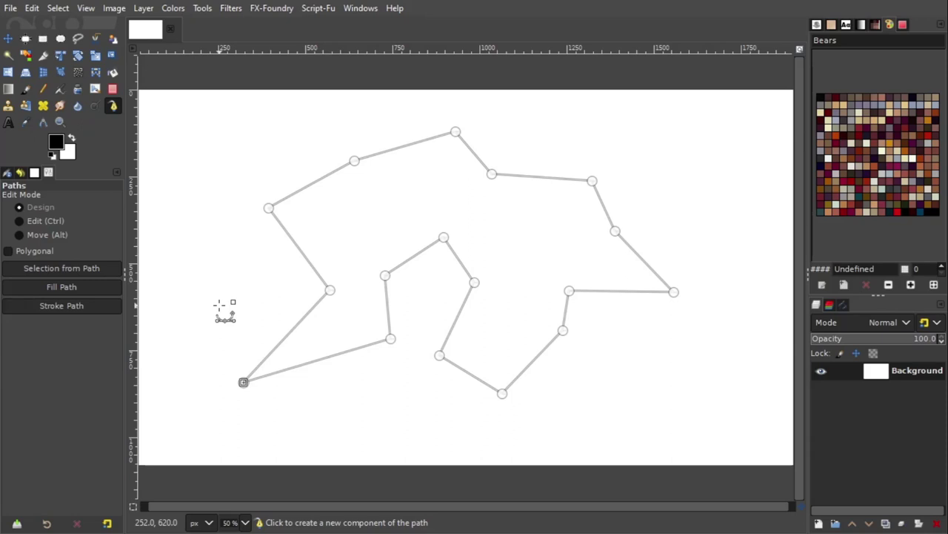
# Place a lone anchor below the shape's right side, then select the right-hand point.
pyautogui.click(629, 386)
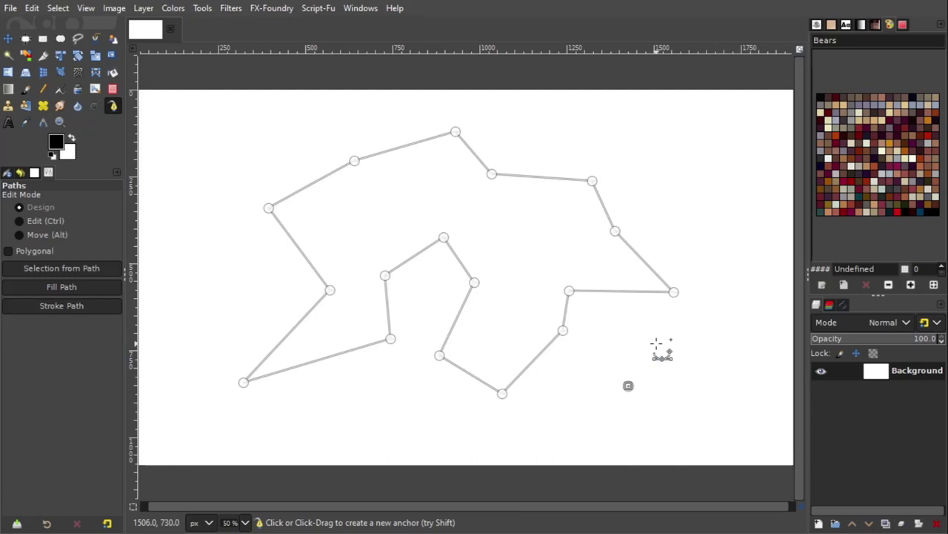
pyautogui.click(674, 291)
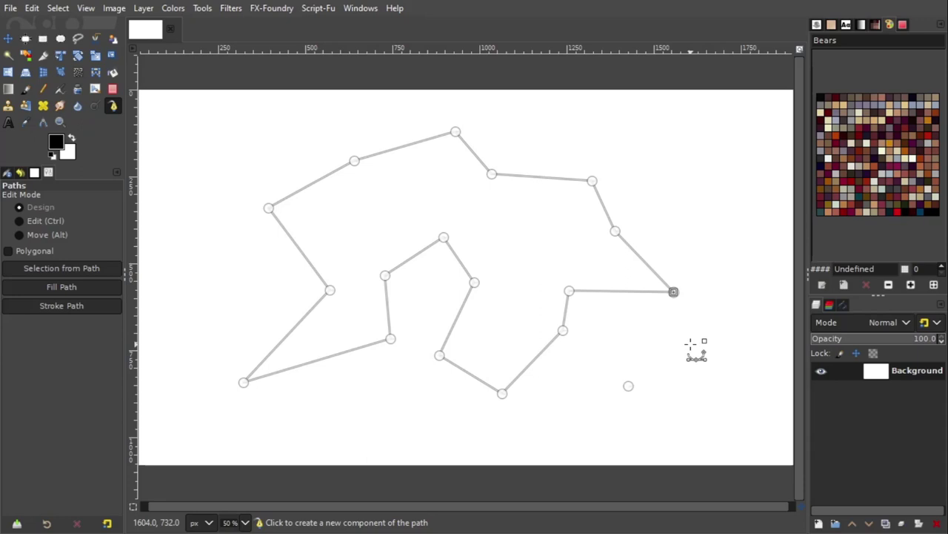
# Delete the stray lone anchor and the sharp right-most anchor, then select the left notch anchor.
pyautogui.click(629, 385)
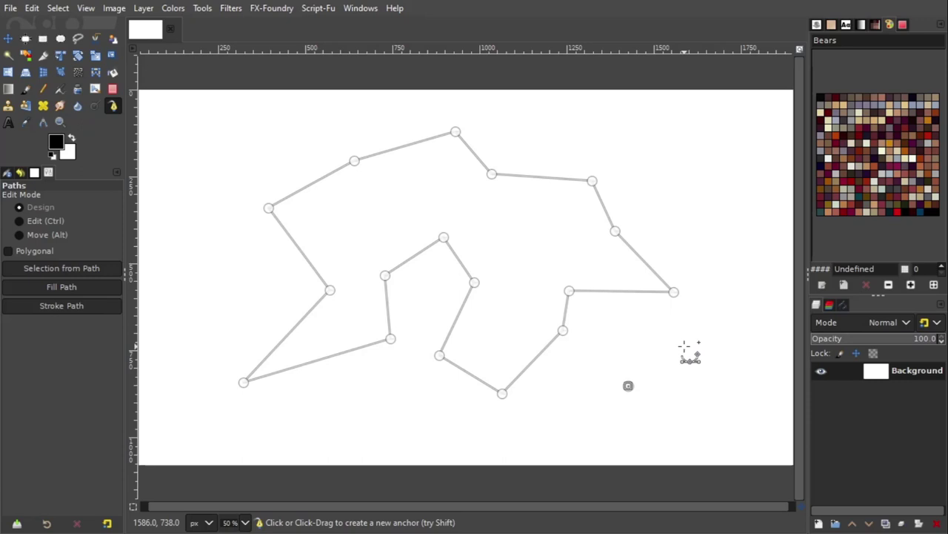
pyautogui.press('shift')
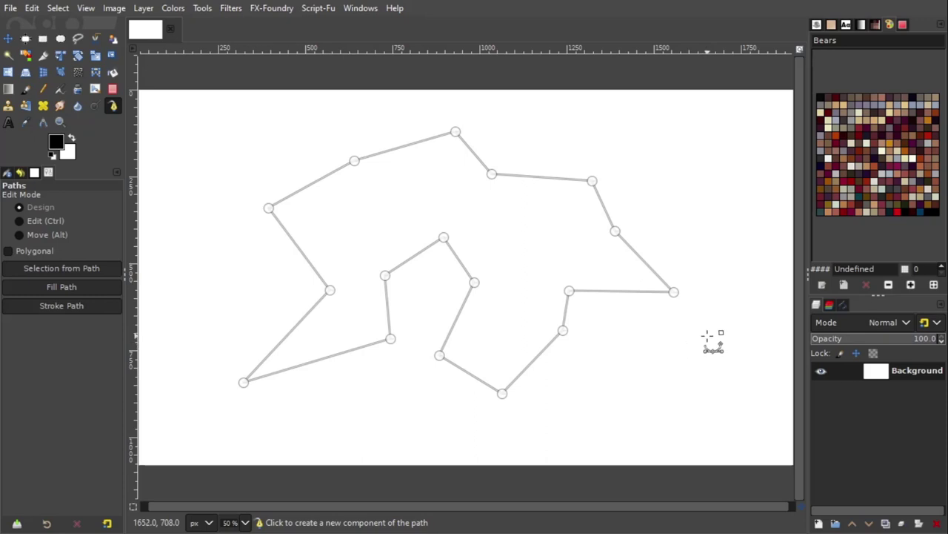
pyautogui.click(673, 292)
pyautogui.press('BackSpace')
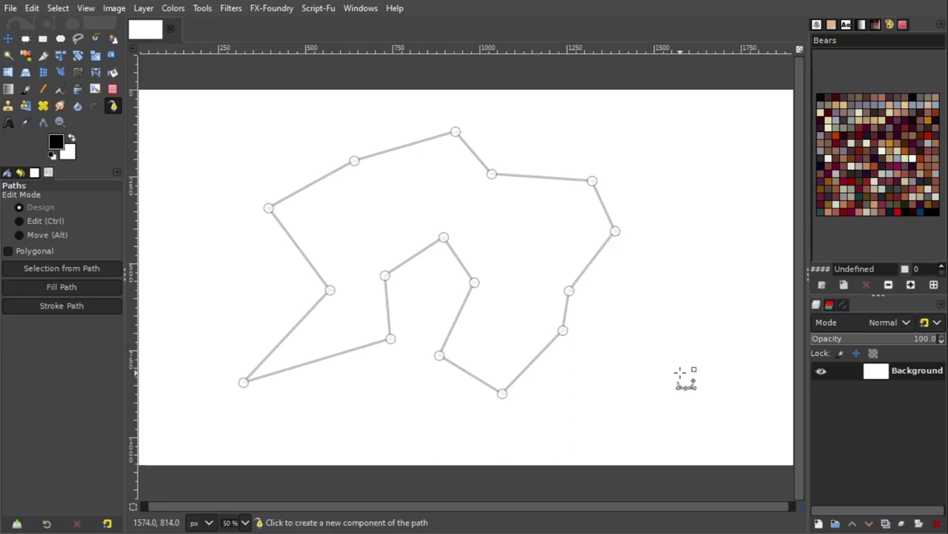
pyautogui.click(329, 290)
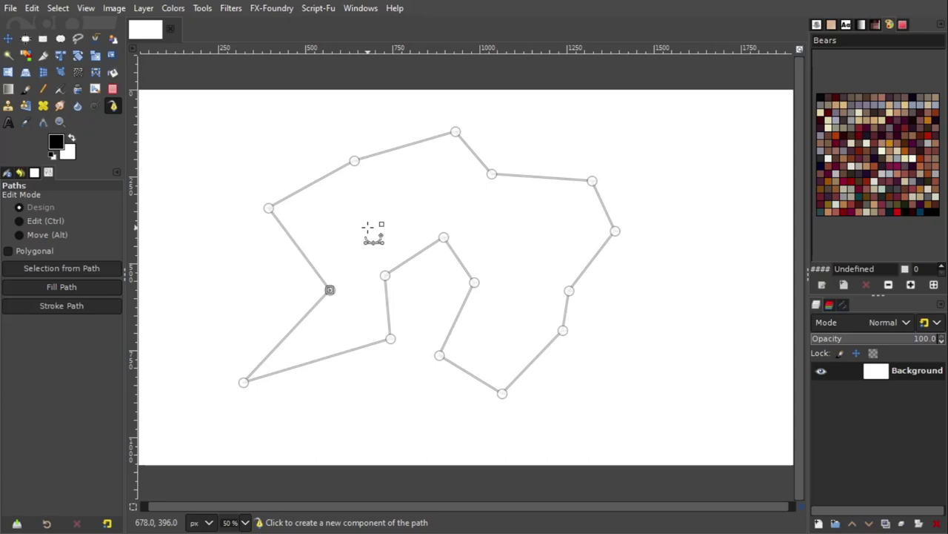
# Delete the selected left-side notch anchor so the left edge becomes one straight line.
pyautogui.press('BackSpace')
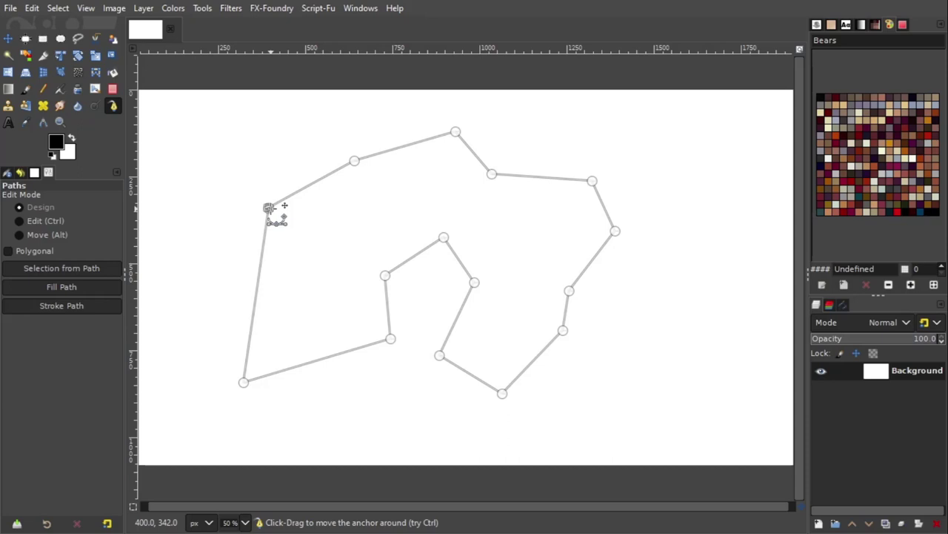
# Drag the upper-left corner, right-edge and inner notch anchors to square off the cutout.
pyautogui.moveTo(268, 207); pyautogui.dragTo(194, 209)
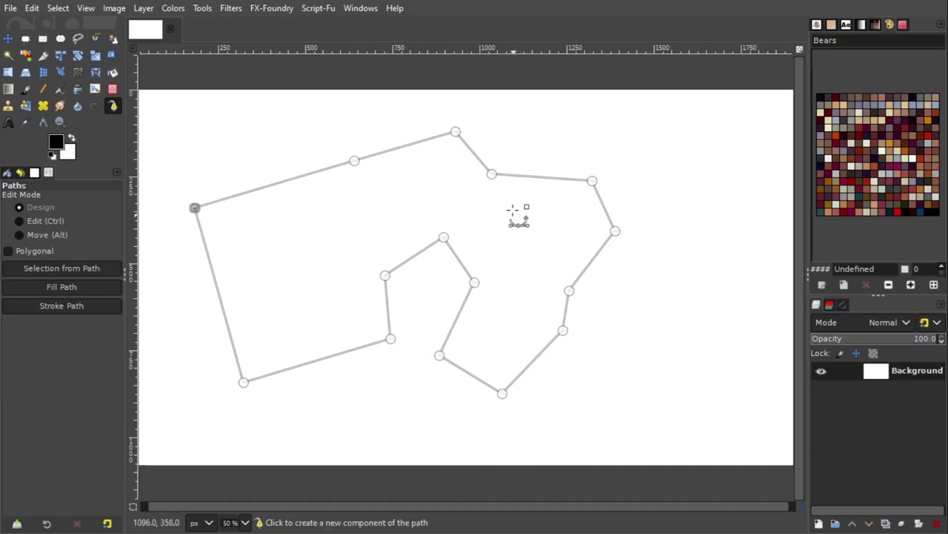
pyautogui.click(492, 174)
pyautogui.moveTo(492, 173); pyautogui.dragTo(552, 105)
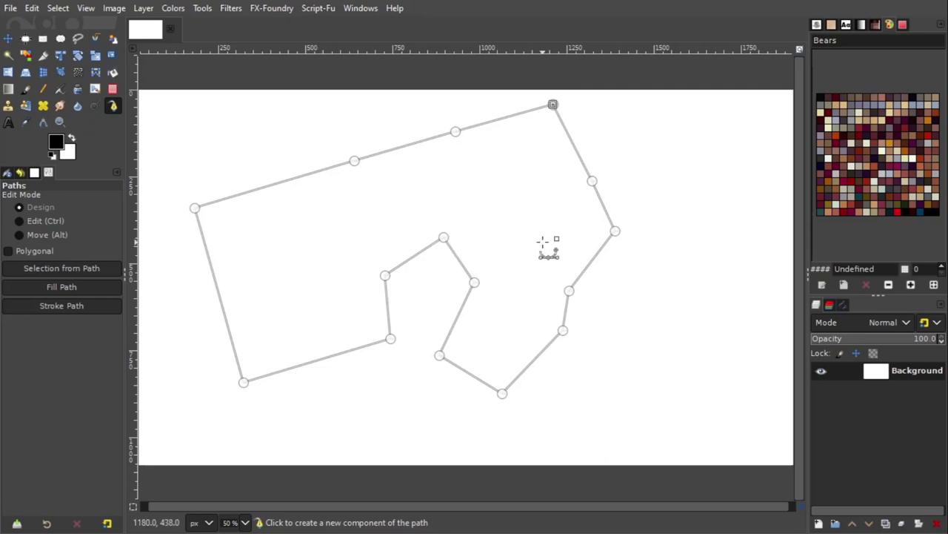
pyautogui.click(444, 237)
pyautogui.moveTo(443, 237); pyautogui.dragTo(426, 281)
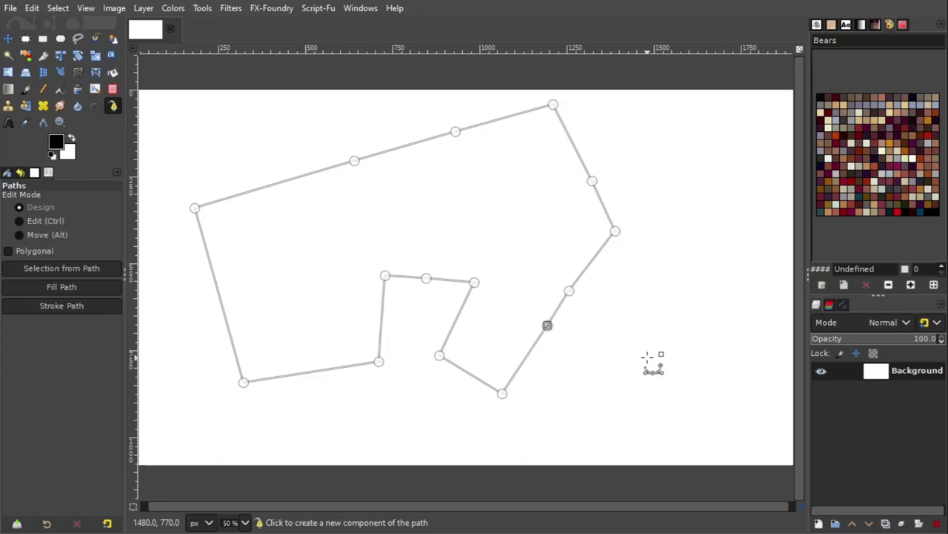
# Set the Paths tool Edit Mode to Move (Alt).
pyautogui.click(35, 237)
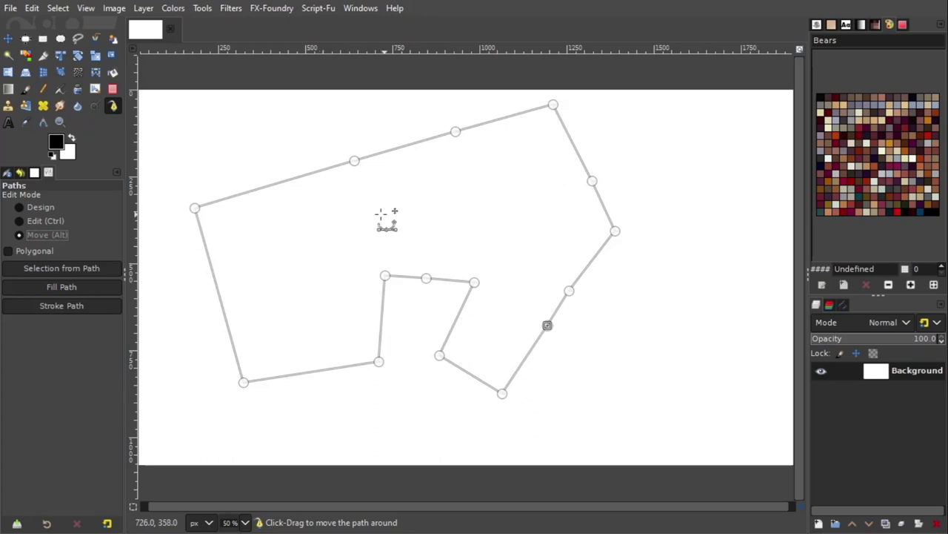
# Drag the whole path around until it sits slightly right and lower on the canvas.
pyautogui.moveTo(368, 213); pyautogui.dragTo(451, 225)
pyautogui.moveTo(524, 239); pyautogui.dragTo(492, 192)
pyautogui.moveTo(693, 378); pyautogui.dragTo(612, 383)
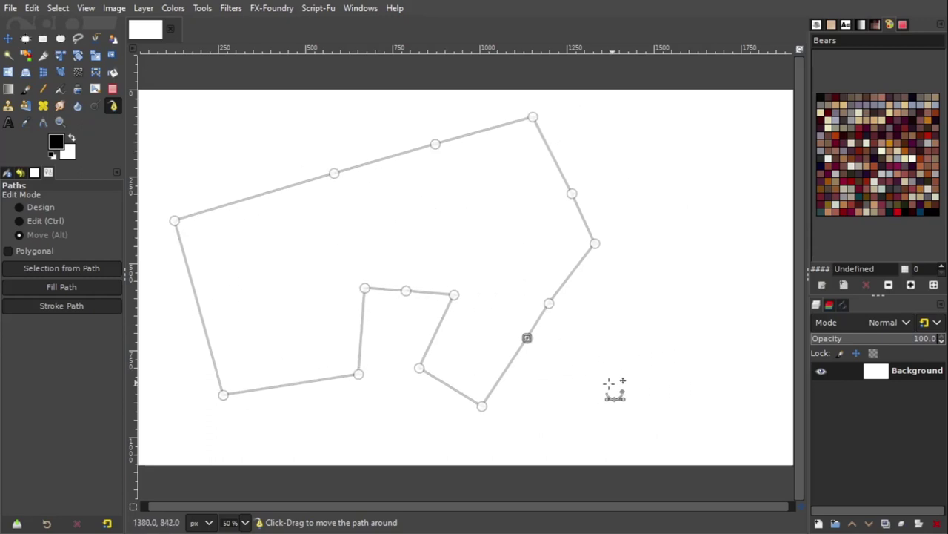
pyautogui.moveTo(508, 289); pyautogui.dragTo(599, 289)
pyautogui.moveTo(378, 289); pyautogui.dragTo(302, 296)
pyautogui.moveTo(498, 237)
pyautogui.mouseDown()
pyautogui.moveTo(556, 232)
pyautogui.moveTo(572, 244)
pyautogui.moveTo(470, 245)
pyautogui.moveTo(515, 235)
pyautogui.mouseUp()
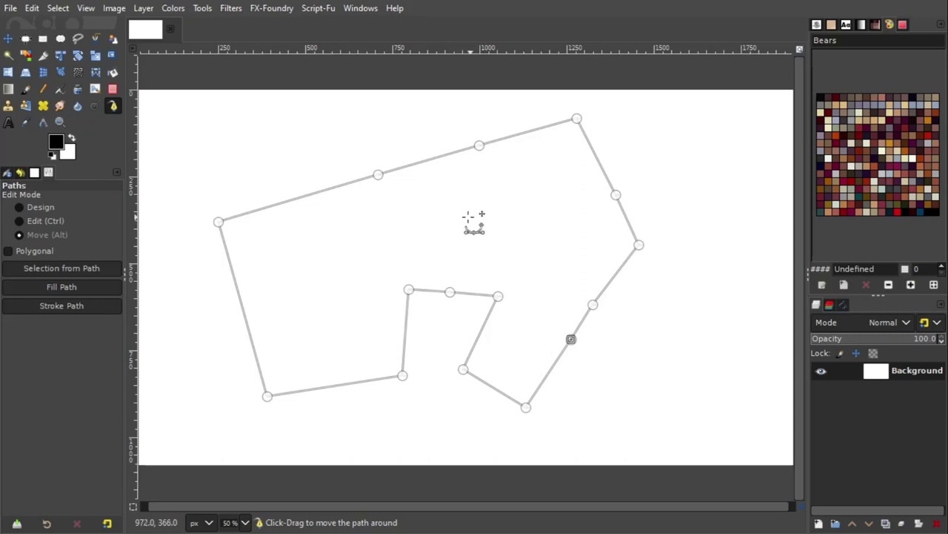
pyautogui.moveTo(367, 227); pyautogui.dragTo(503, 227)
pyautogui.moveTo(563, 228); pyautogui.dragTo(492, 227)
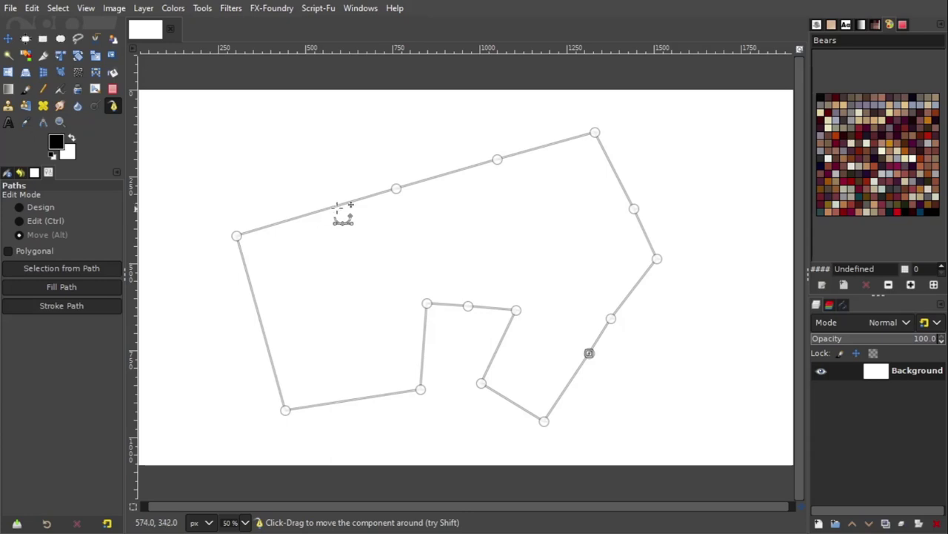
pyautogui.moveTo(397, 208); pyautogui.dragTo(355, 211)
pyautogui.moveTo(696, 282); pyautogui.dragTo(657, 290)
pyautogui.moveTo(637, 323)
pyautogui.mouseDown()
pyautogui.moveTo(705, 280)
pyautogui.moveTo(653, 326)
pyautogui.mouseUp()
pyautogui.moveTo(662, 375); pyautogui.dragTo(659, 345)
pyautogui.moveTo(441, 261)
pyautogui.mouseDown()
pyautogui.moveTo(478, 263)
pyautogui.moveTo(434, 263)
pyautogui.mouseUp()
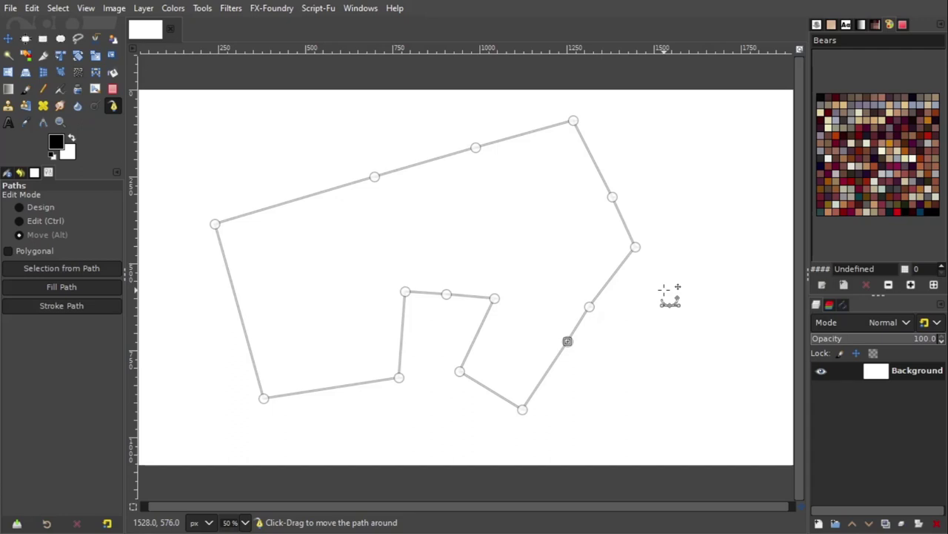
# Set the Paths tool Edit Mode to Edit (Ctrl).
pyautogui.click(37, 221)
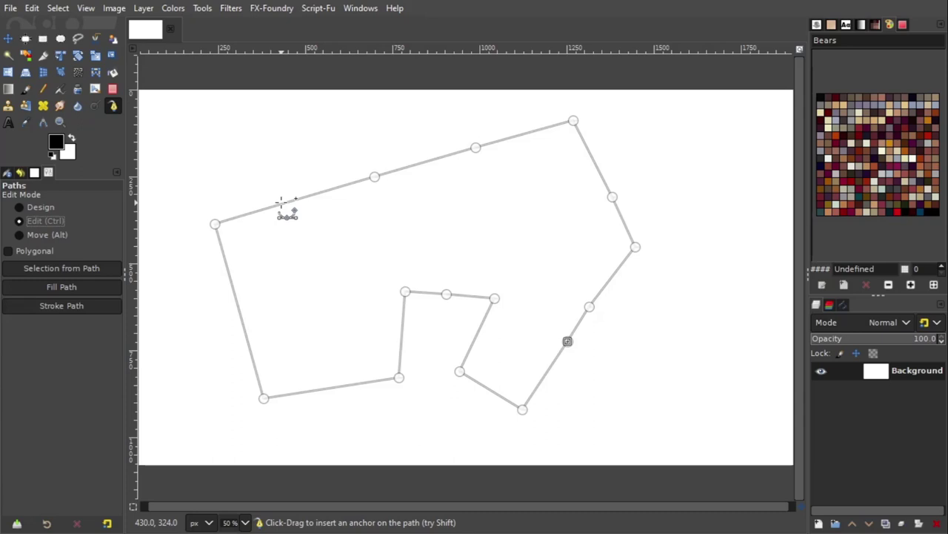
# Insert anchors on the top, left, bottom, notch and right edges, then return to Design mode.
pyautogui.moveTo(260, 211); pyautogui.dragTo(357, 182)
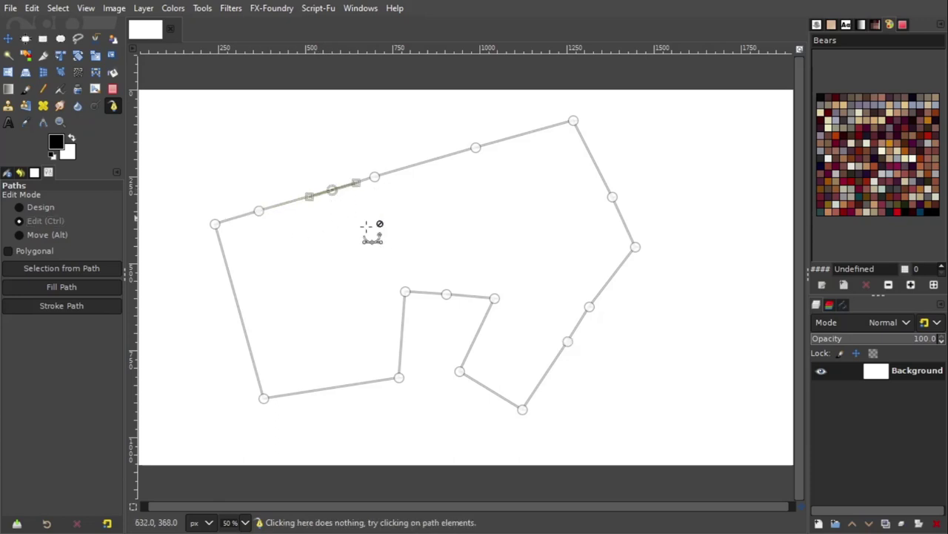
pyautogui.click(429, 160)
pyautogui.click(237, 307)
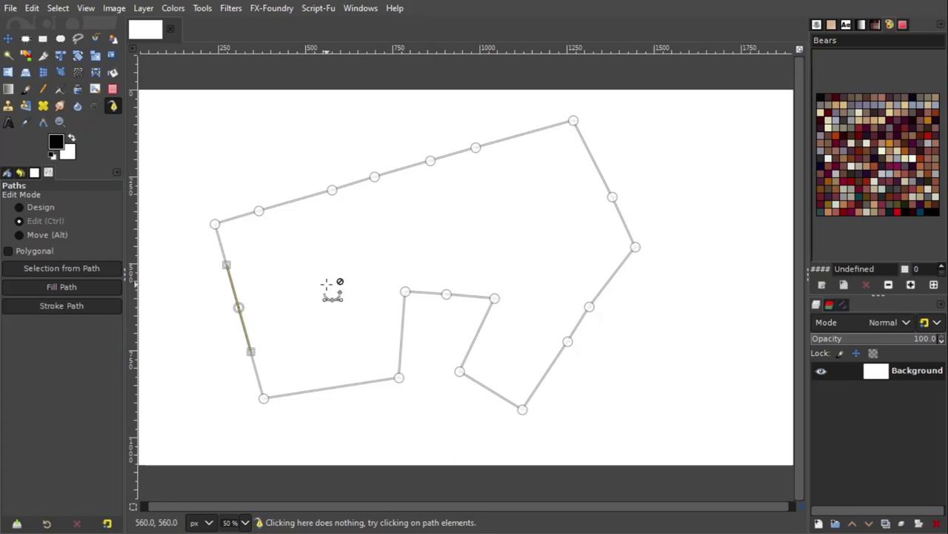
pyautogui.click(335, 387)
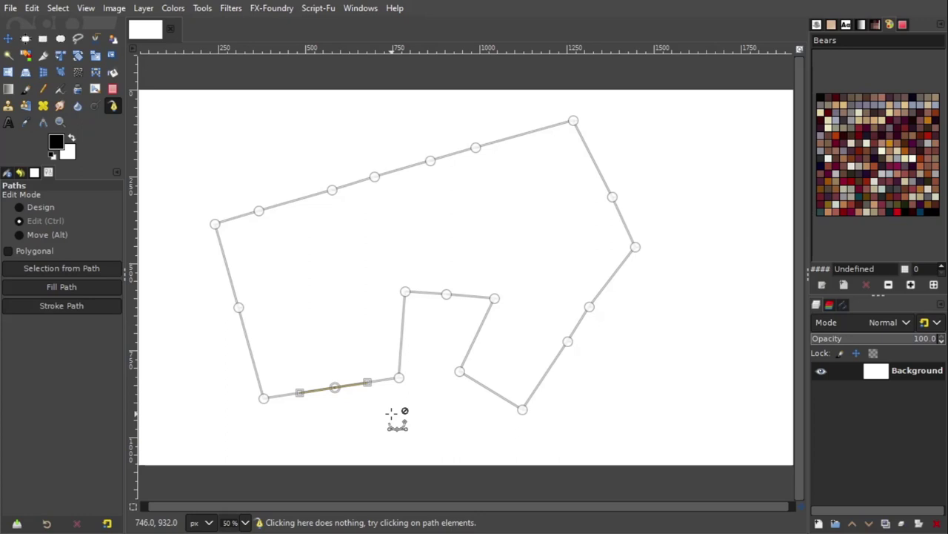
pyautogui.click(402, 335)
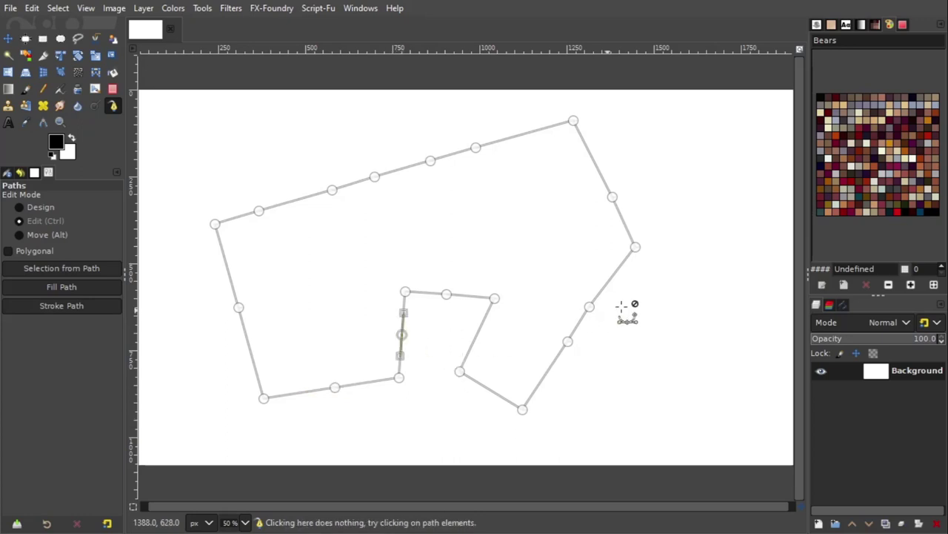
pyautogui.click(547, 372)
pyautogui.click(595, 162)
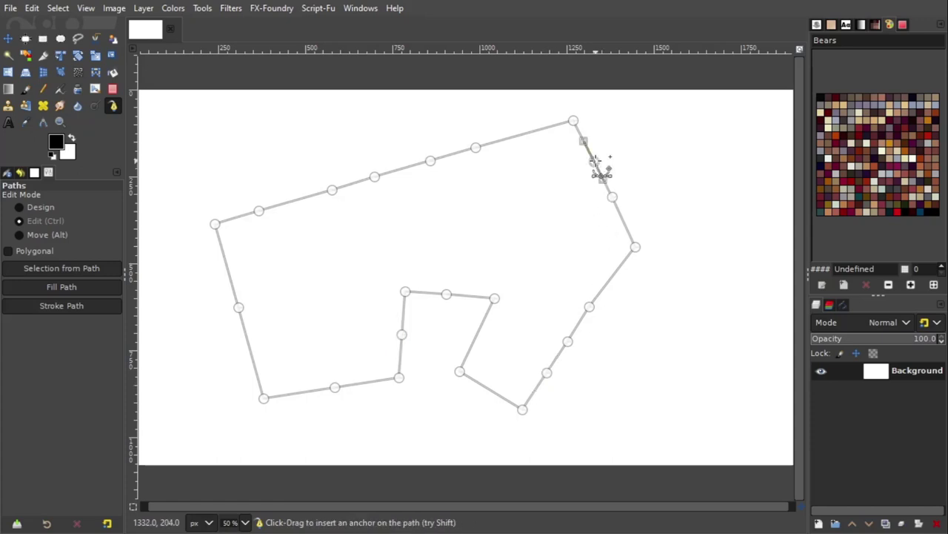
pyautogui.click(524, 134)
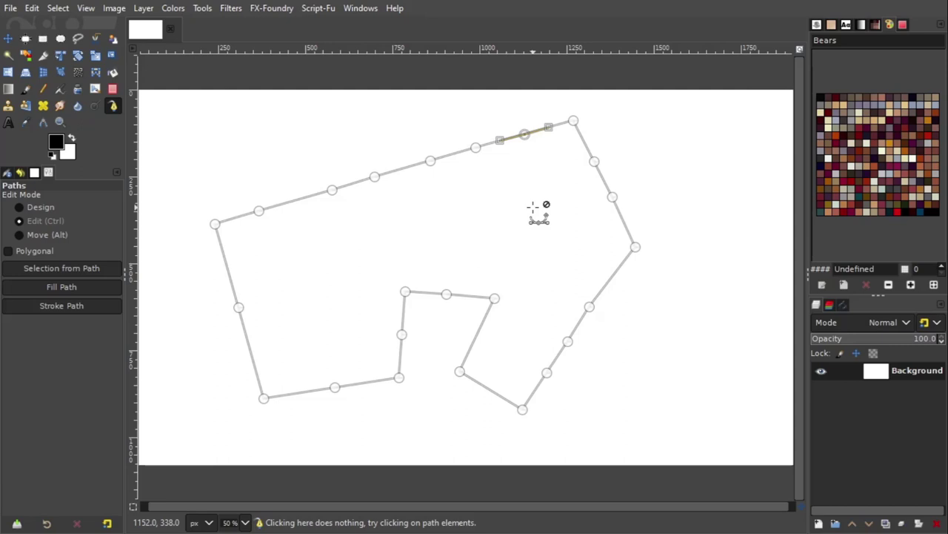
pyautogui.click(35, 208)
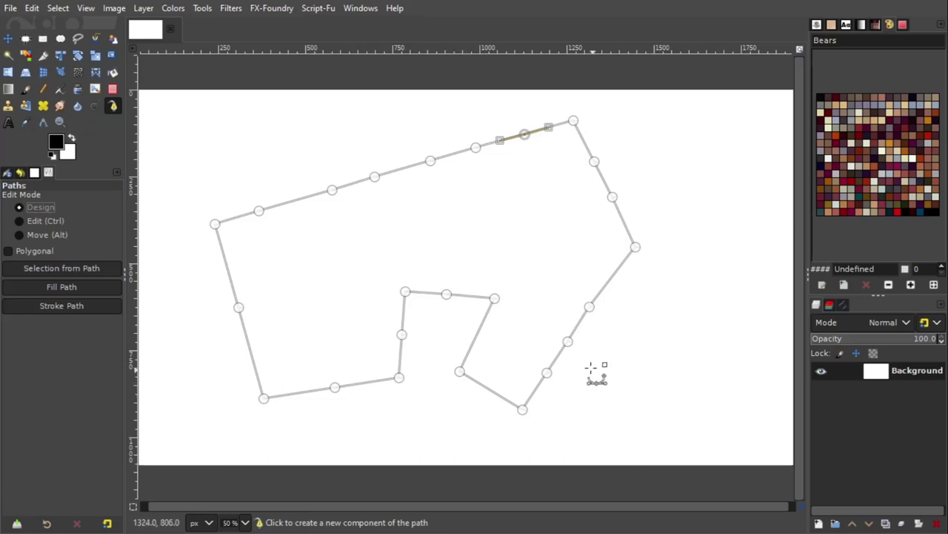
# Drag the lower-right edge anchor inward, bending that segment into a gentle curve.
pyautogui.click(567, 341)
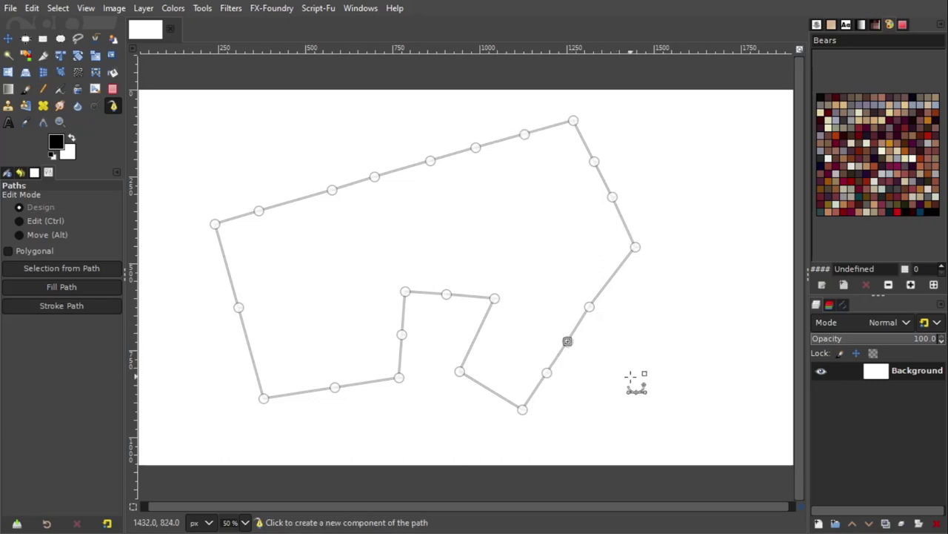
pyautogui.moveTo(566, 341); pyautogui.dragTo(591, 354)
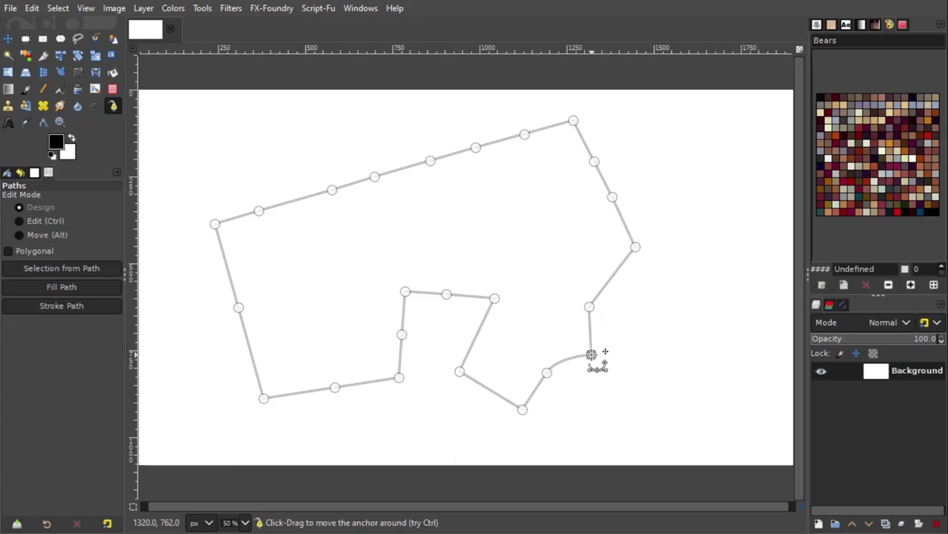
# Drag the added lower-right anchor back onto the edge so it runs straight again.
pyautogui.moveTo(591, 354); pyautogui.dragTo(567, 338)
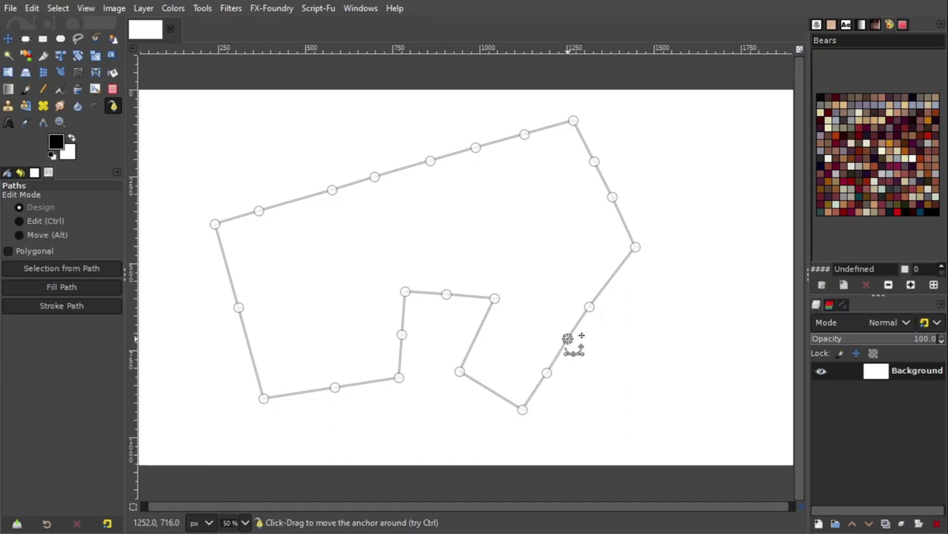
pyautogui.moveTo(568, 338); pyautogui.dragTo(568, 339)
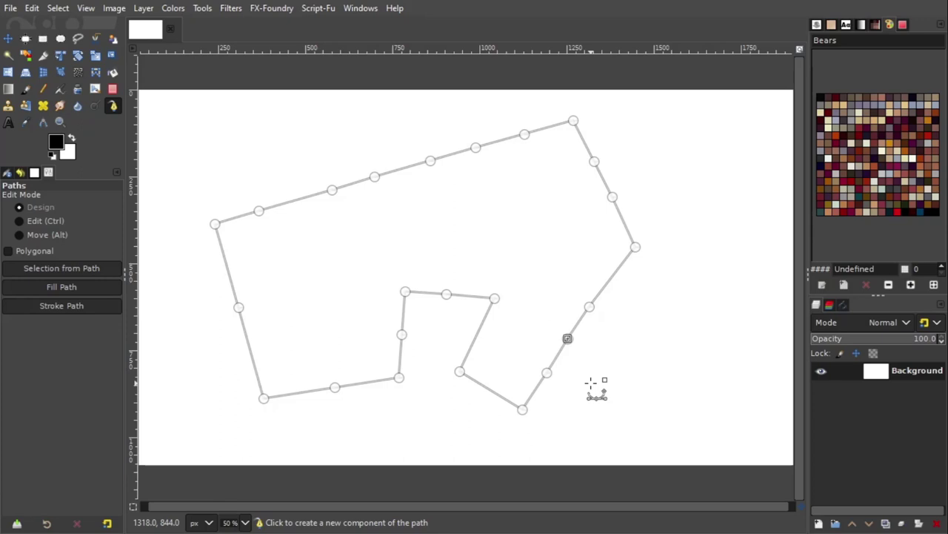
pyautogui.moveTo(568, 339)
pyautogui.mouseDown()
pyautogui.moveTo(622, 367)
pyautogui.moveTo(569, 336)
pyautogui.mouseUp()
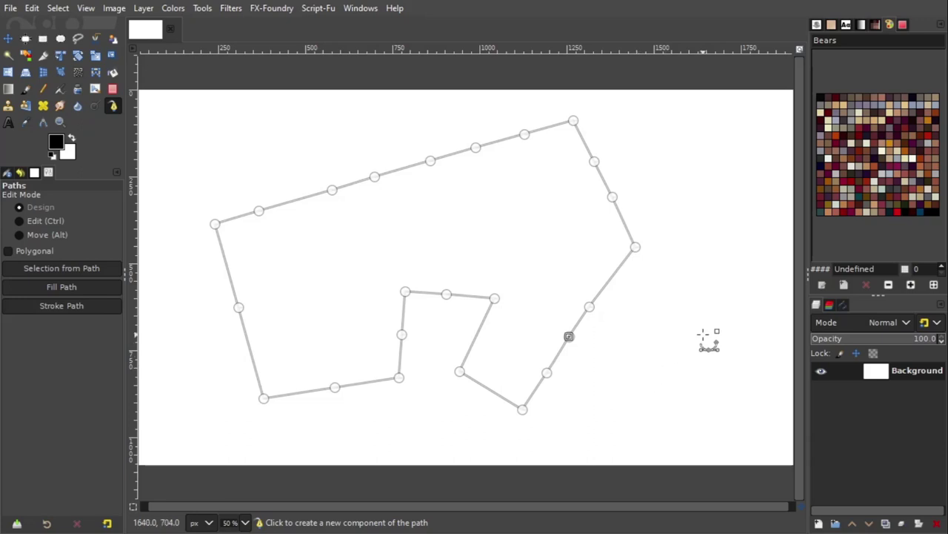
# Nudge the right corner anchor slightly up and to the left.
pyautogui.click(635, 247)
pyautogui.moveTo(635, 247)
pyautogui.mouseDown()
pyautogui.moveTo(683, 254)
pyautogui.moveTo(586, 243)
pyautogui.moveTo(707, 253)
pyautogui.moveTo(561, 253)
pyautogui.moveTo(701, 256)
pyautogui.moveTo(524, 242)
pyautogui.moveTo(724, 245)
pyautogui.moveTo(571, 250)
pyautogui.moveTo(682, 249)
pyautogui.moveTo(543, 238)
pyautogui.moveTo(659, 264)
pyautogui.moveTo(549, 255)
pyautogui.moveTo(637, 246)
pyautogui.moveTo(675, 260)
pyautogui.moveTo(521, 239)
pyautogui.moveTo(646, 251)
pyautogui.moveTo(627, 256)
pyautogui.moveTo(566, 250)
pyautogui.moveTo(649, 250)
pyautogui.moveTo(546, 244)
pyautogui.moveTo(675, 250)
pyautogui.moveTo(548, 244)
pyautogui.moveTo(652, 247)
pyautogui.moveTo(610, 252)
pyautogui.moveTo(631, 241)
pyautogui.mouseUp()
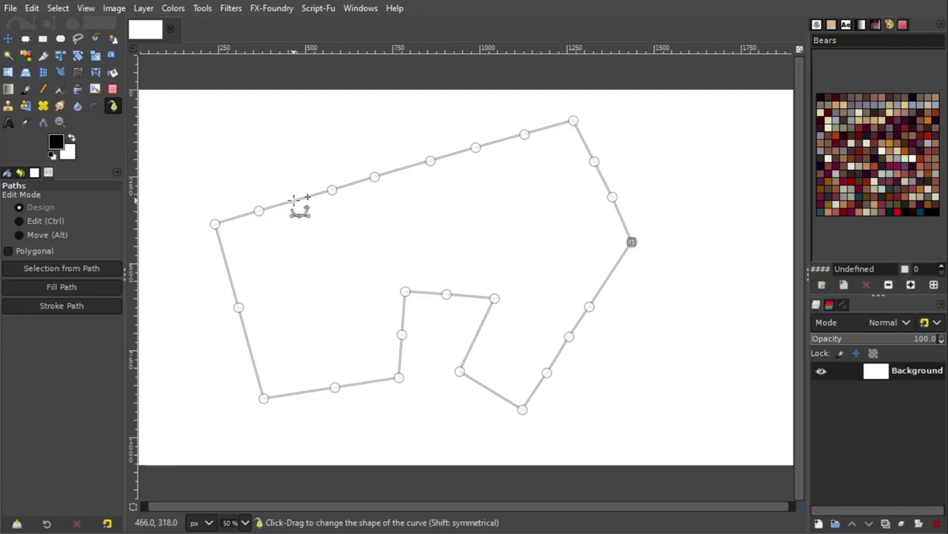
# Drag the top-left segment upward into a bump and the right-side segment outward into a curve.
pyautogui.moveTo(295, 200); pyautogui.dragTo(287, 176)
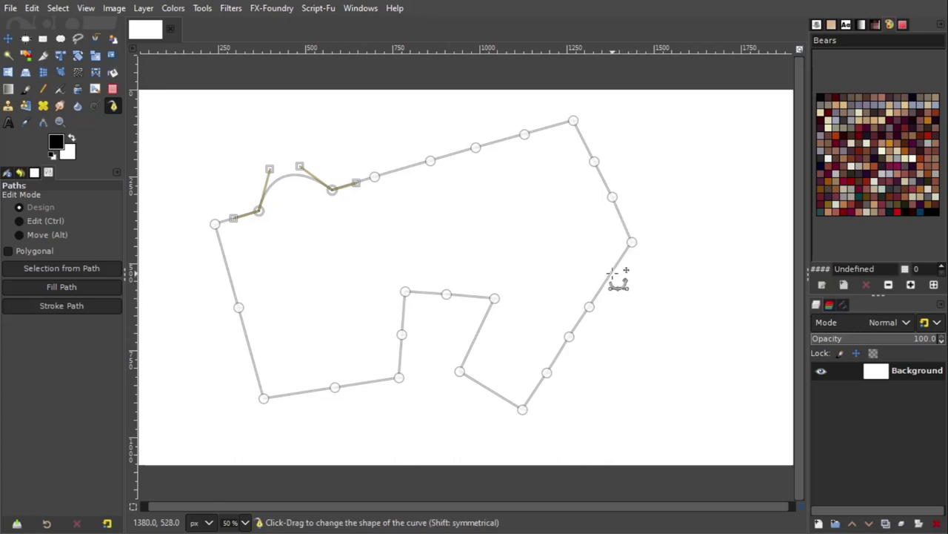
pyautogui.moveTo(613, 274); pyautogui.dragTo(654, 302)
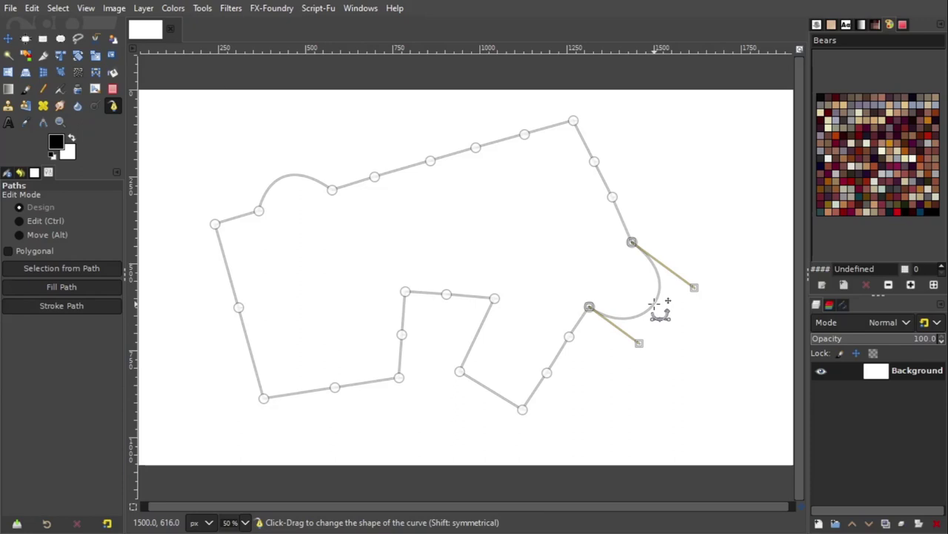
# Adjust the right-side curve so the bulge becomes a round, semicircular bump.
pyautogui.moveTo(655, 302)
pyautogui.mouseDown()
pyautogui.moveTo(644, 295)
pyautogui.moveTo(651, 301)
pyautogui.mouseUp()
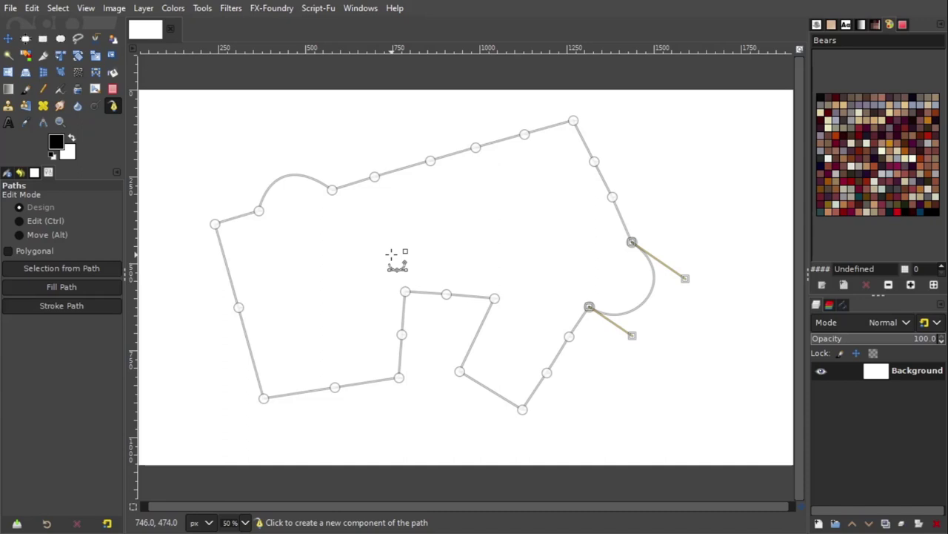
# Extend an up-right handle from the right bulge's upper anchor to curve the edge above.
pyautogui.press('ctrl')
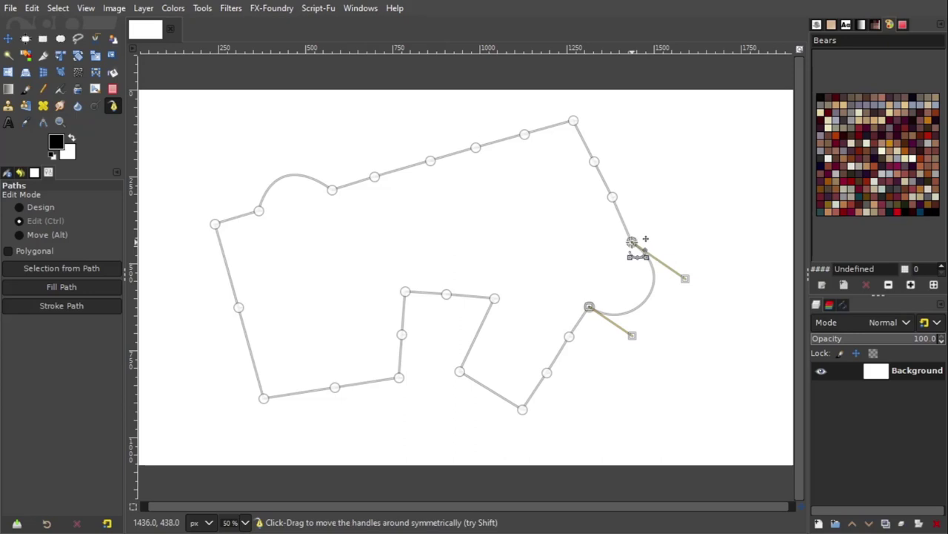
pyautogui.moveTo(632, 243); pyautogui.dragTo(652, 202)
pyautogui.moveTo(653, 202)
pyautogui.mouseDown()
pyautogui.moveTo(650, 217)
pyautogui.moveTo(643, 206)
pyautogui.mouseUp()
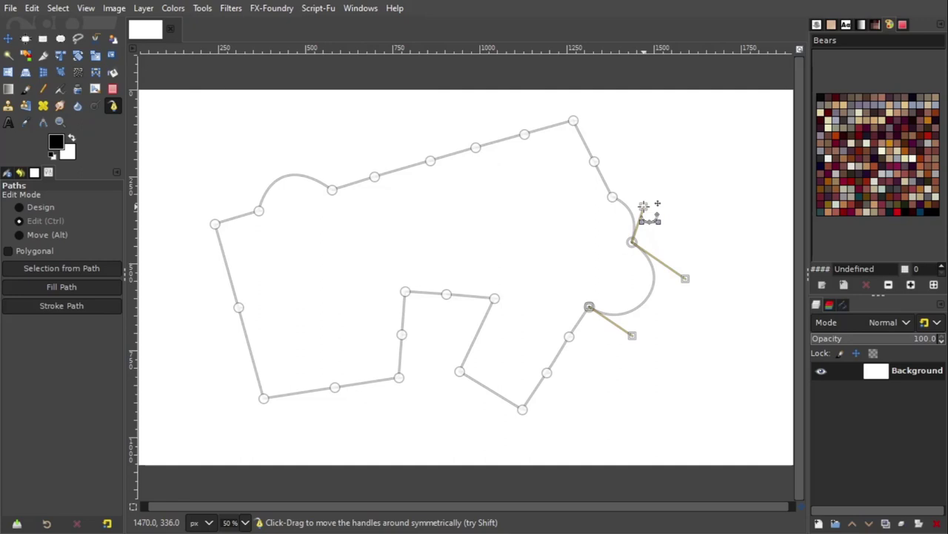
pyautogui.moveTo(643, 206)
pyautogui.mouseDown()
pyautogui.moveTo(641, 215)
pyautogui.moveTo(653, 202)
pyautogui.mouseUp()
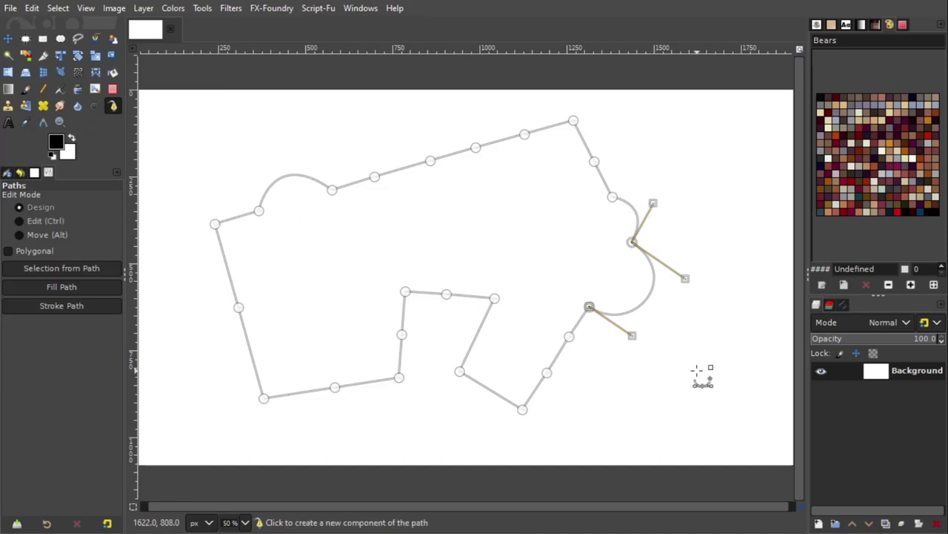
# Give the top-right corner anchor symmetric handles so that corner bends into a smooth curve.
pyautogui.click(574, 120)
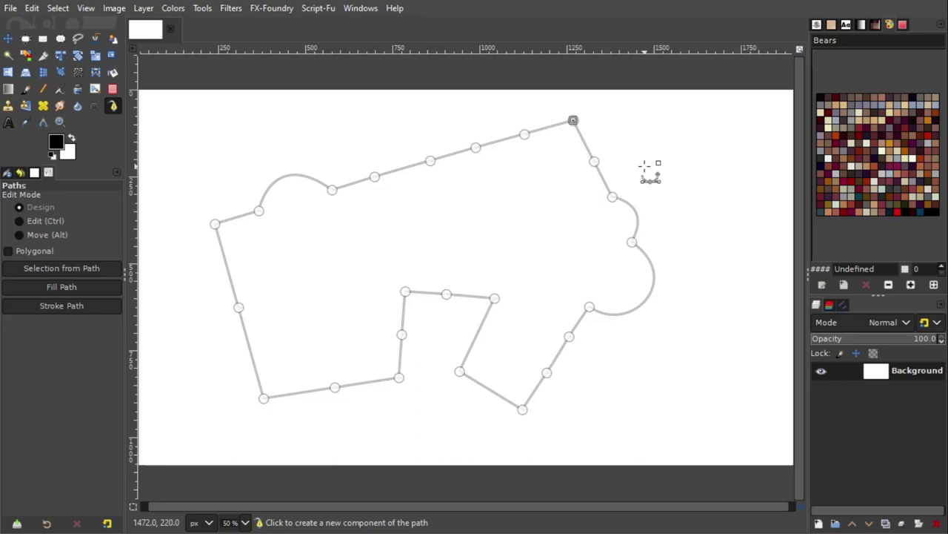
pyautogui.press('ctrl')
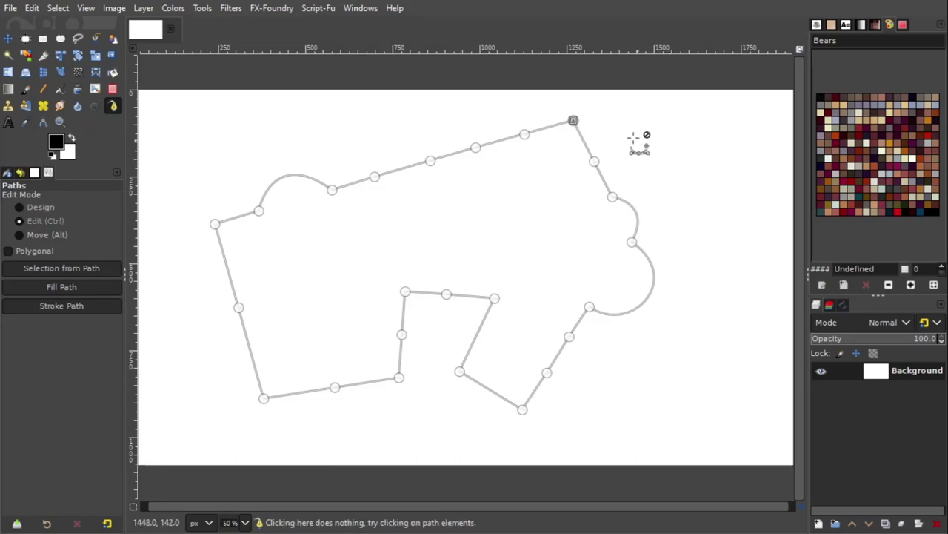
pyautogui.moveTo(573, 120); pyautogui.dragTo(537, 100)
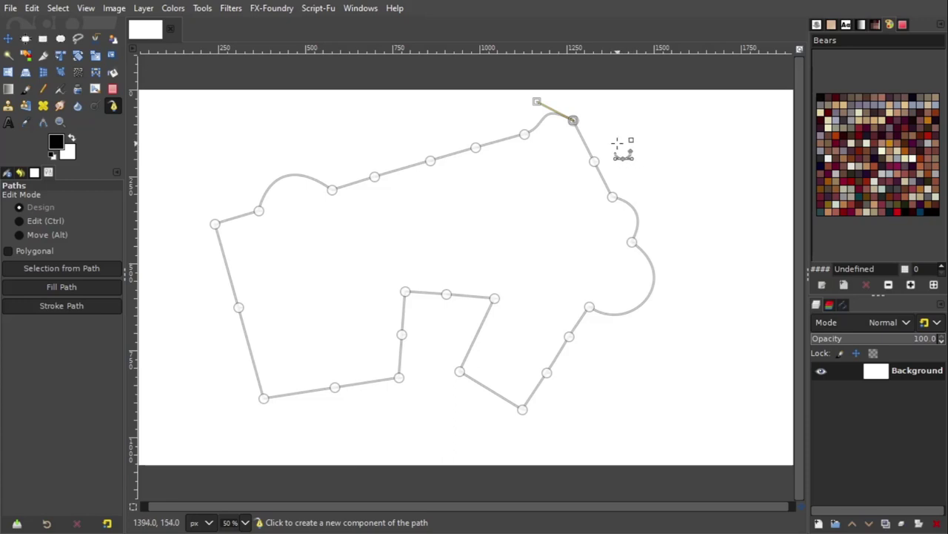
pyautogui.press('ctrl')
pyautogui.moveTo(574, 120); pyautogui.dragTo(606, 130)
pyautogui.press('ctrl')
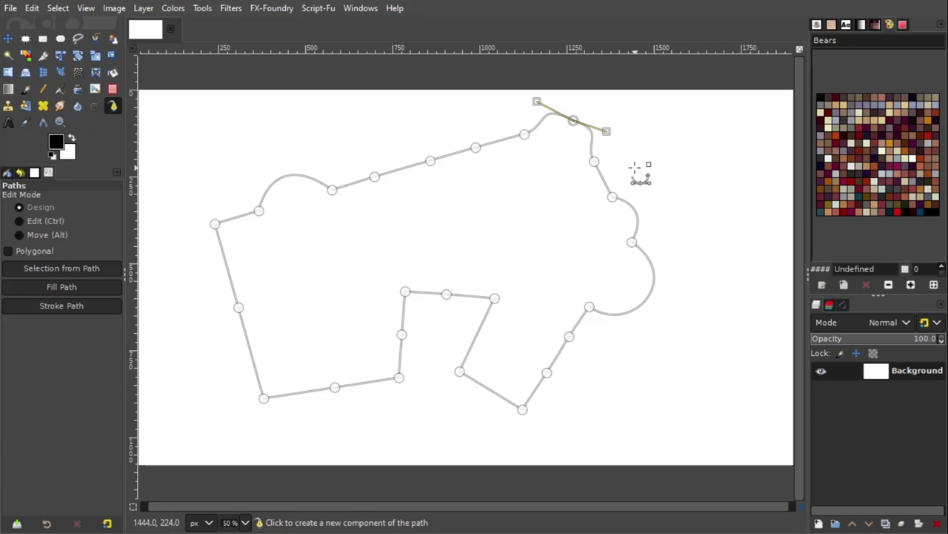
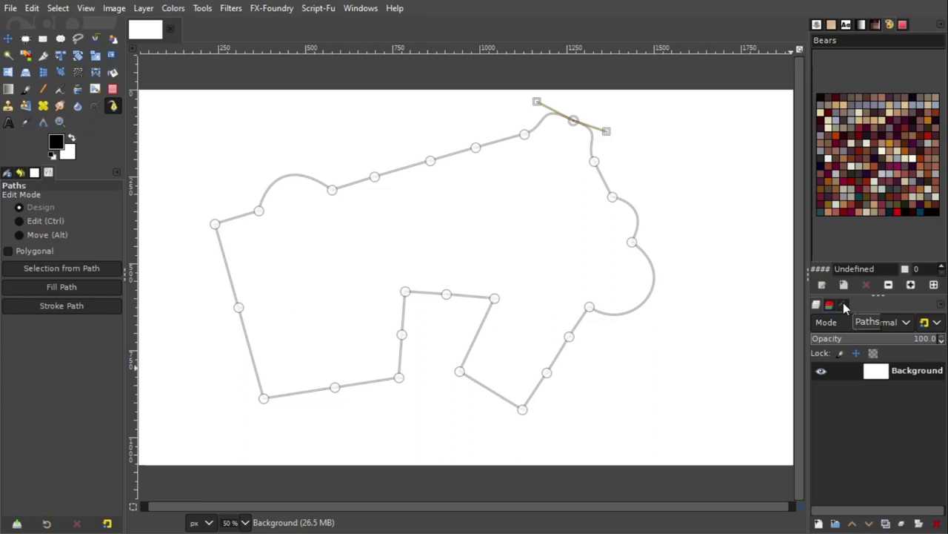
# Flip between the Layers and Paths lists, ending with the Paths list showing.
pyautogui.click(843, 302)
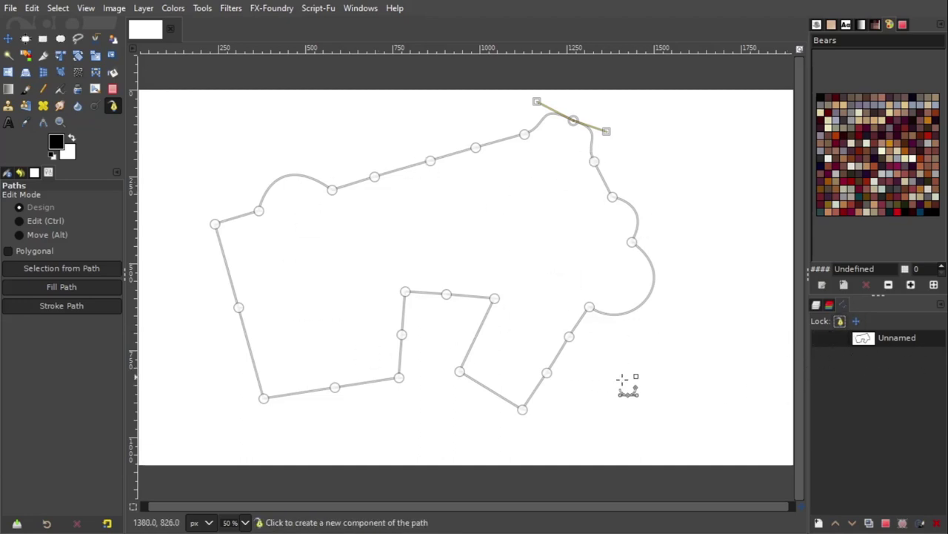
pyautogui.click(816, 306)
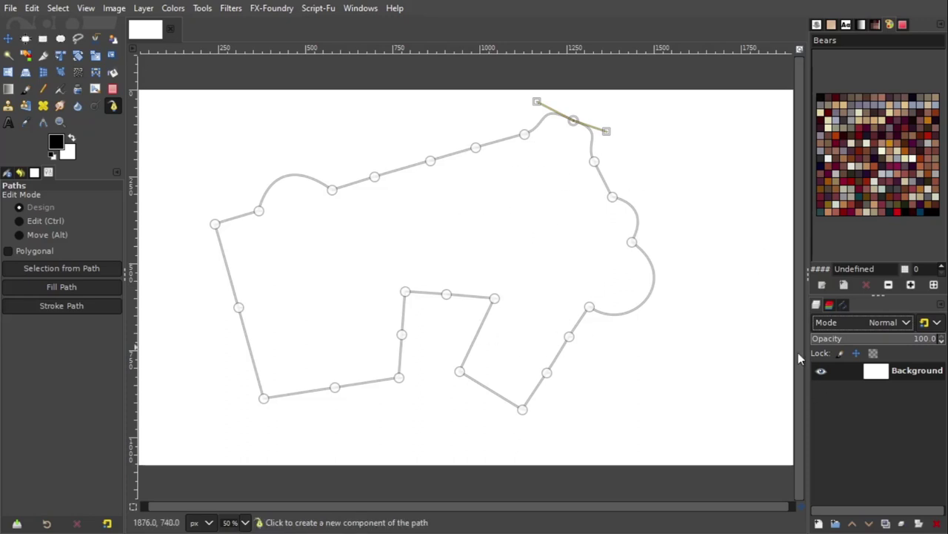
pyautogui.click(849, 304)
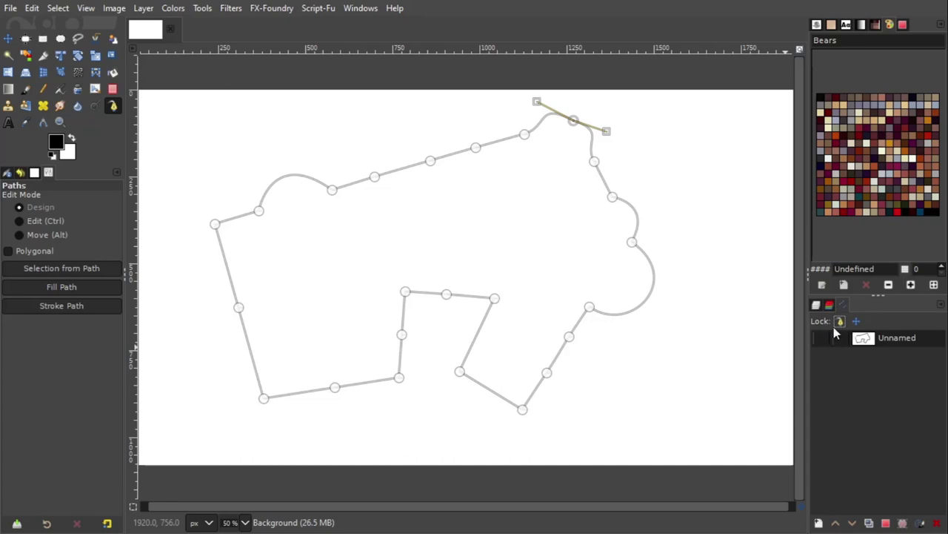
pyautogui.click(818, 305)
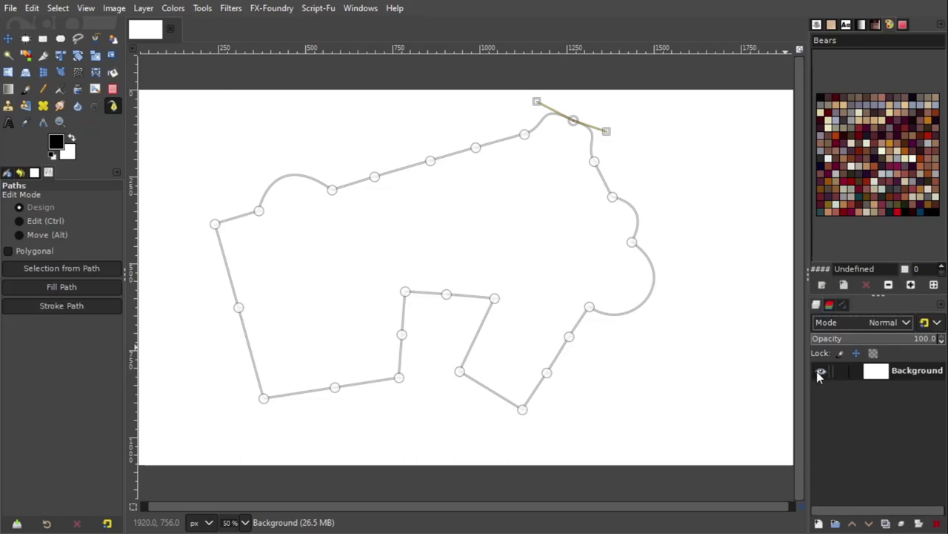
pyautogui.click(845, 305)
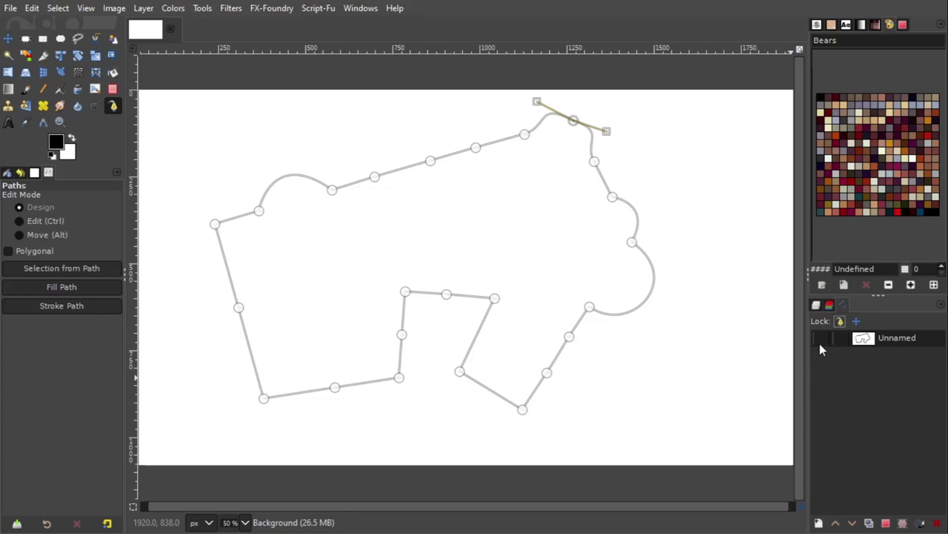
# Turn on the Unnamed path's visibility and check its anchors with the Paths tool.
pyautogui.click(8, 40)
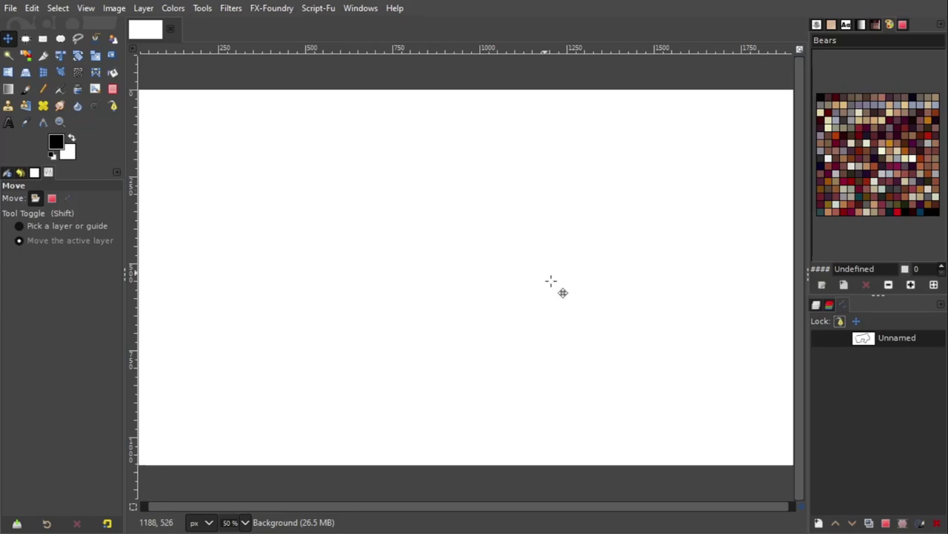
pyautogui.click(820, 338)
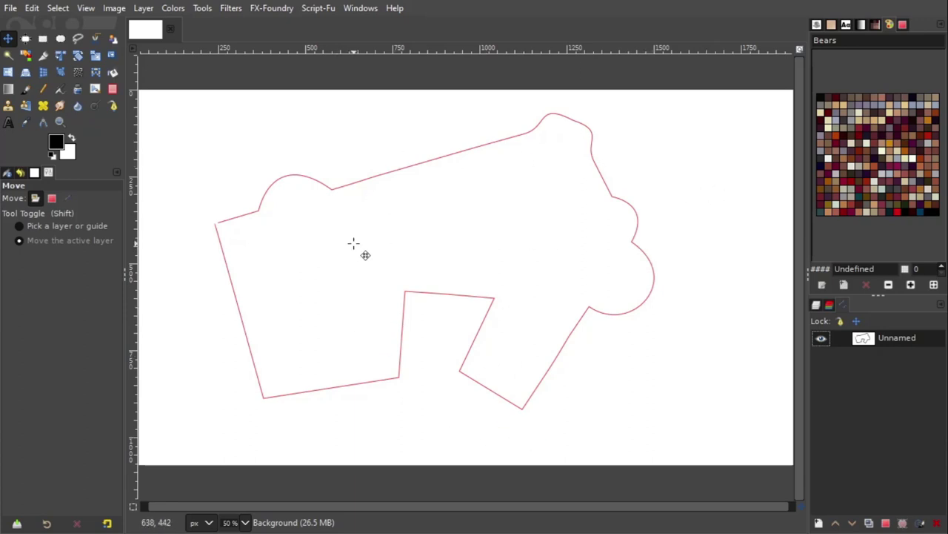
pyautogui.click(113, 108)
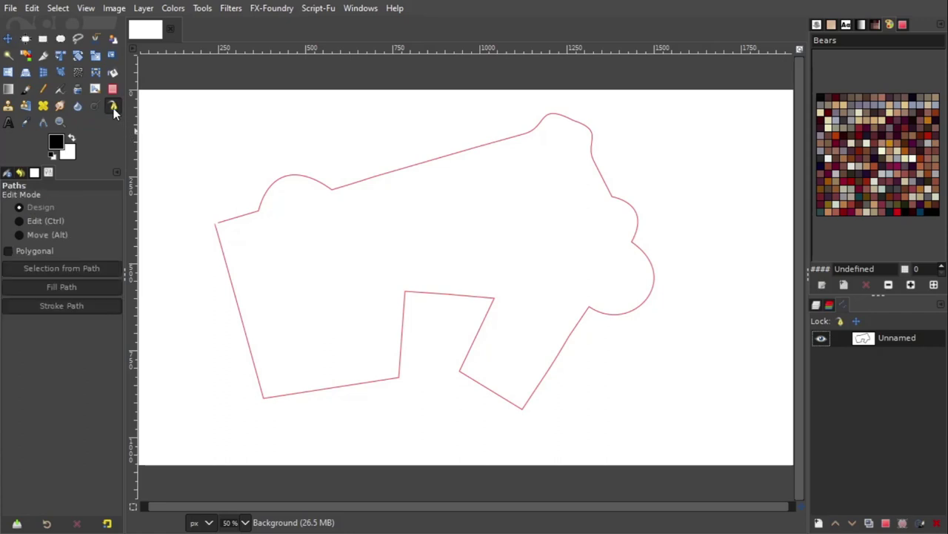
pyautogui.click(366, 179)
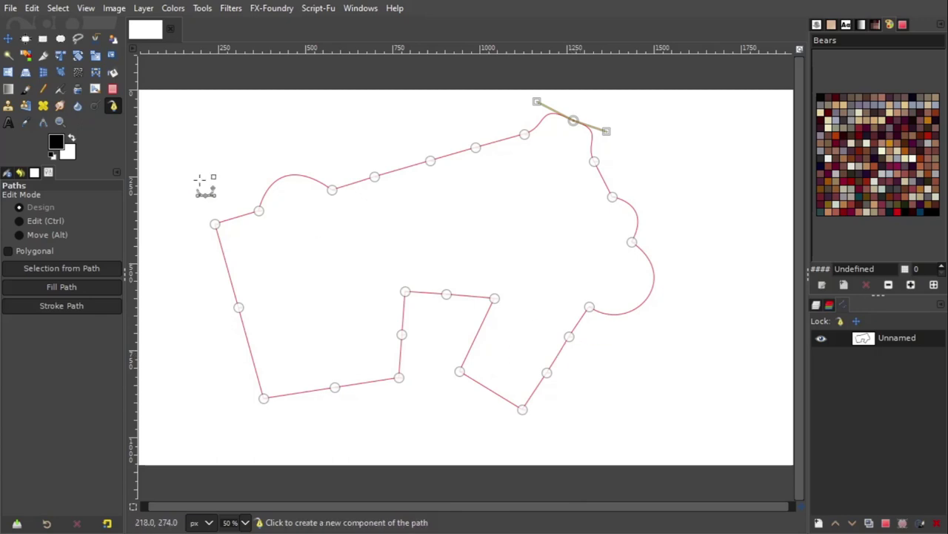
pyautogui.click(8, 40)
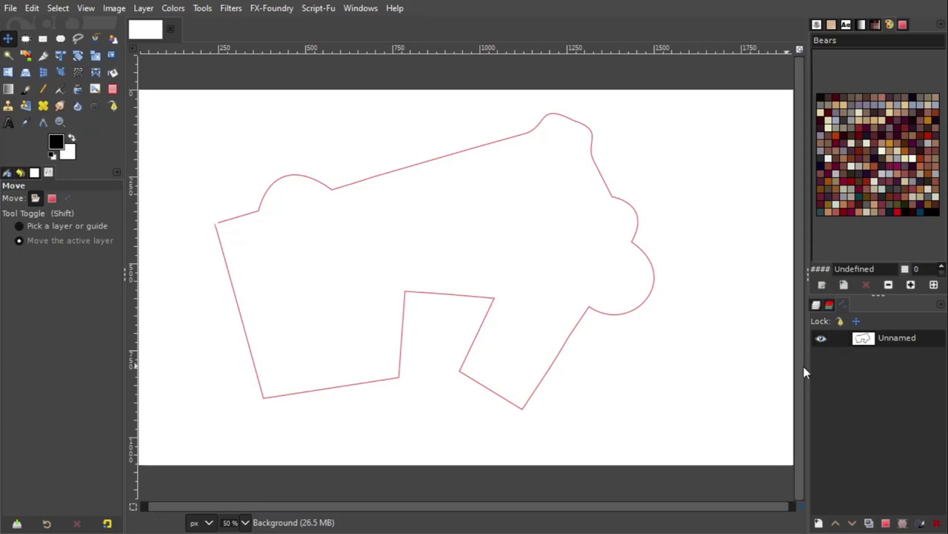
# Remove the Unnamed path with Delete Path, clearing its red outline from the canvas.
pyautogui.rightClick(901, 342)
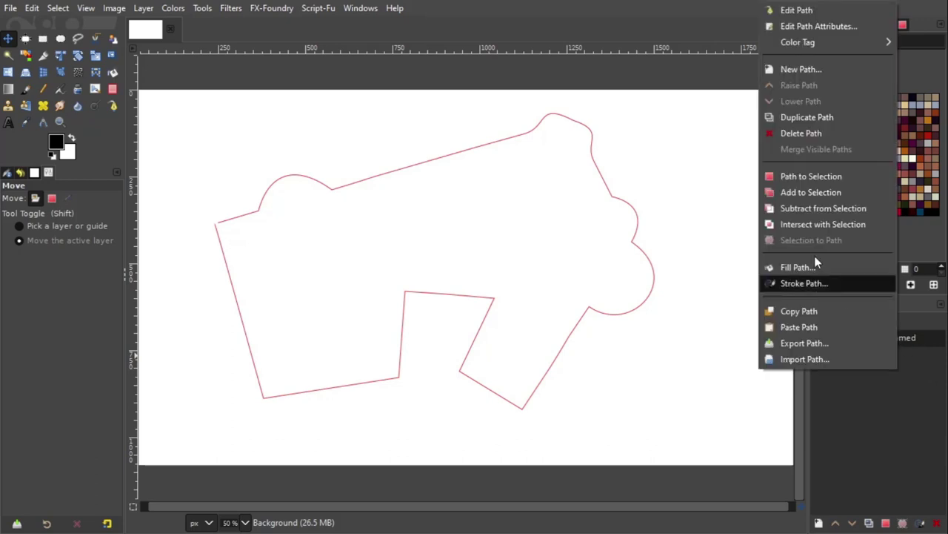
pyautogui.click(806, 134)
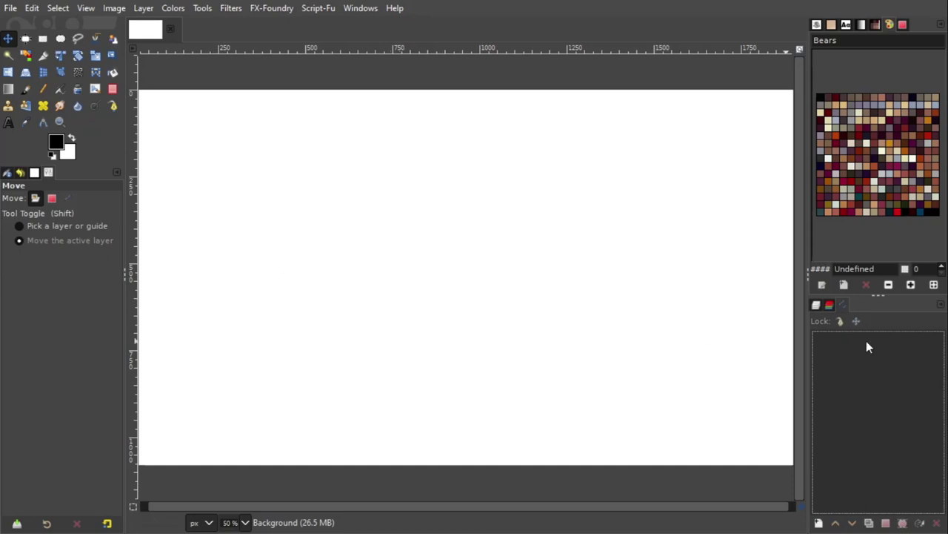
# With the Paths tool, place two anchors in the lower left joined by a straight segment.
pyautogui.click(113, 105)
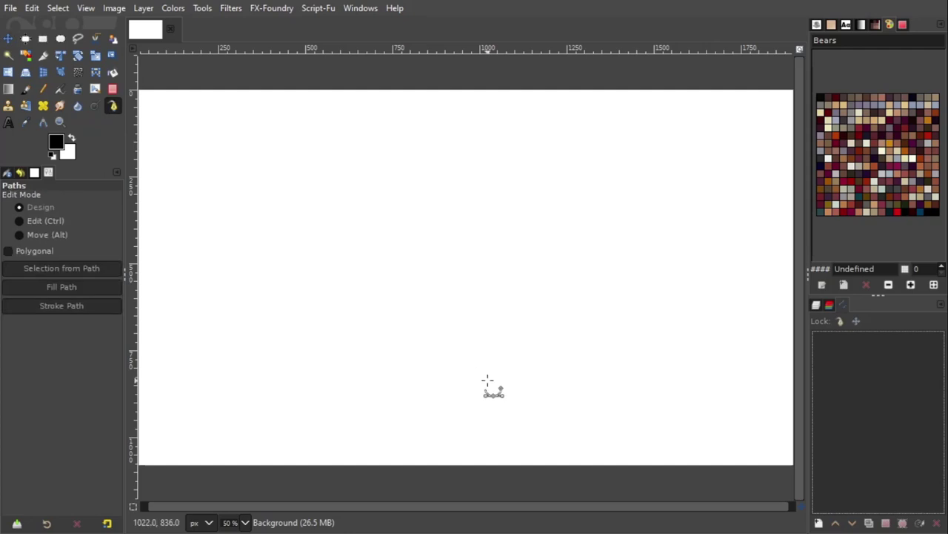
pyautogui.click(285, 410)
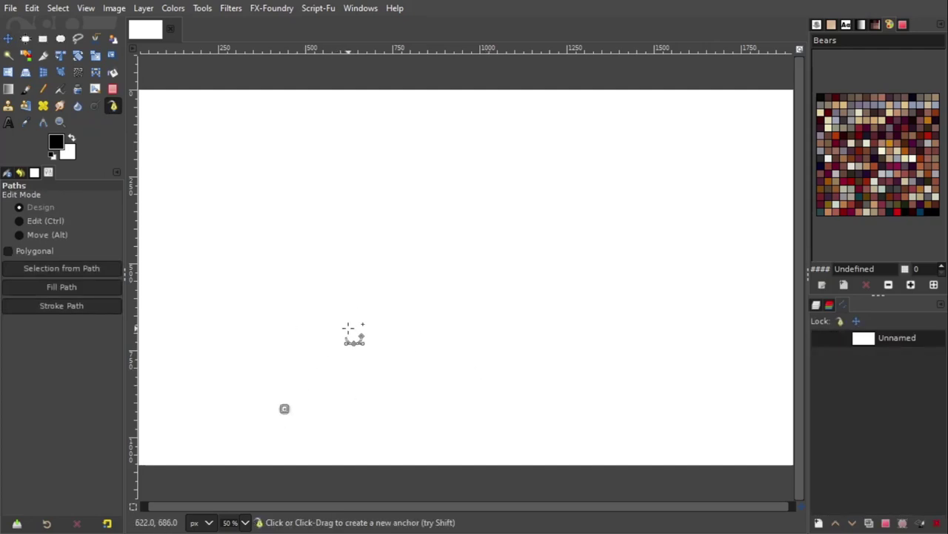
pyautogui.click(331, 326)
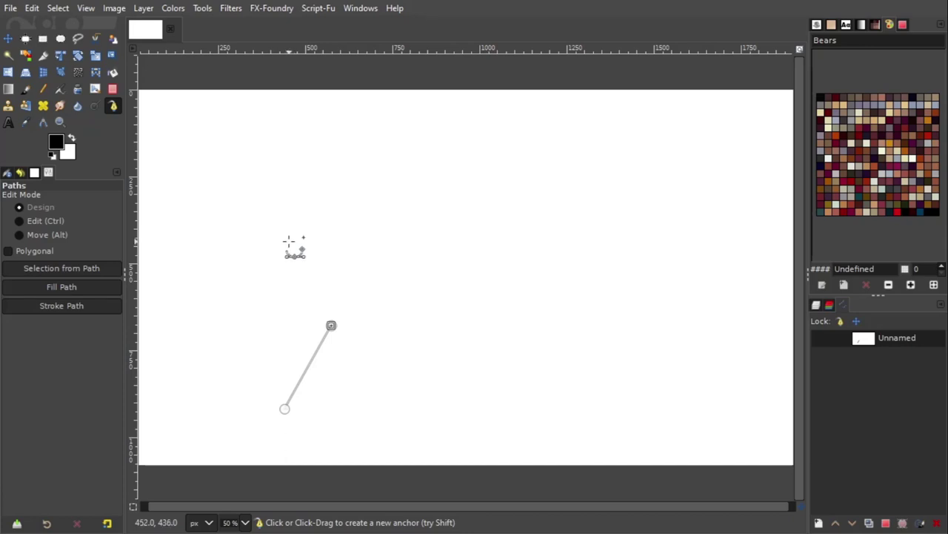
# Add a third anchor higher up and drag its handles to bend the upper segment smoothly.
pyautogui.moveTo(289, 241); pyautogui.dragTo(293, 272)
pyautogui.moveTo(293, 273); pyautogui.dragTo(237, 214)
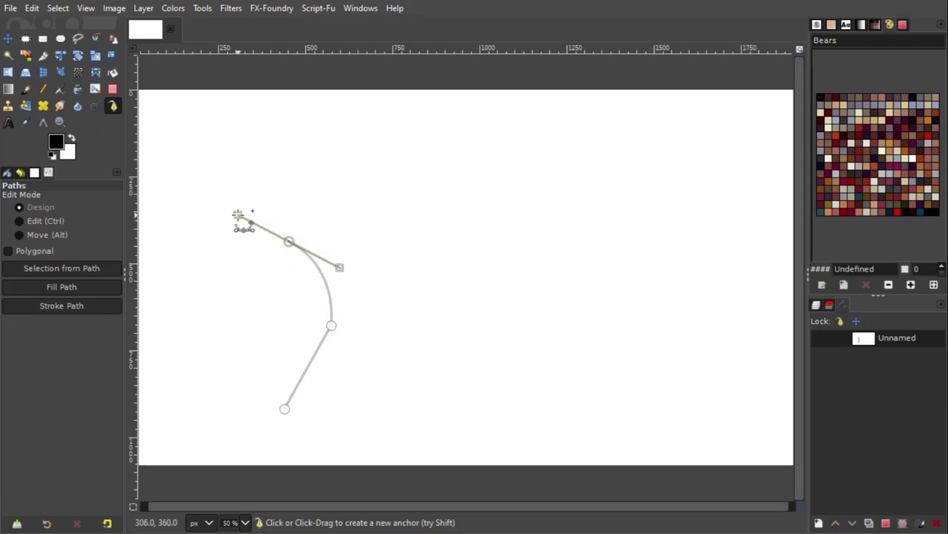
pyautogui.moveTo(237, 214); pyautogui.dragTo(310, 199)
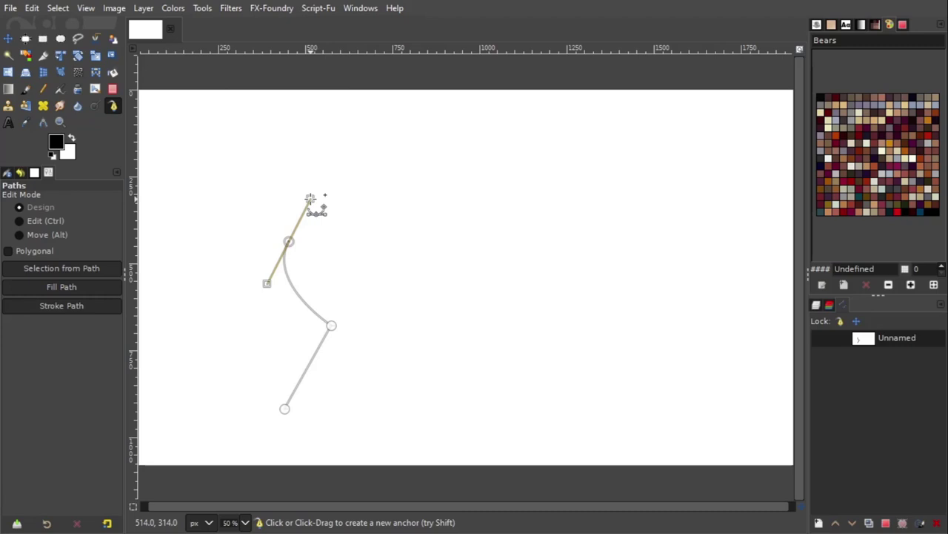
pyautogui.moveTo(311, 199); pyautogui.dragTo(307, 178)
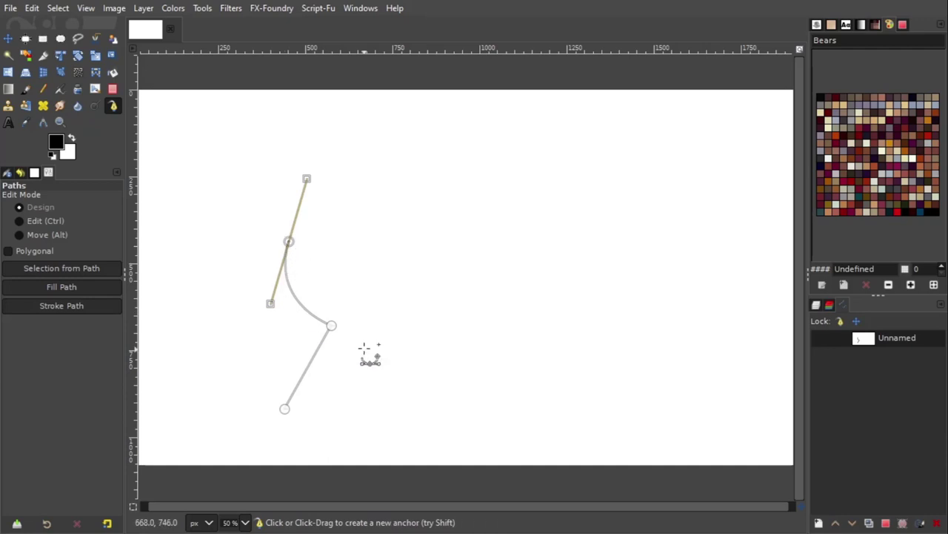
pyautogui.moveTo(270, 303); pyautogui.dragTo(234, 303)
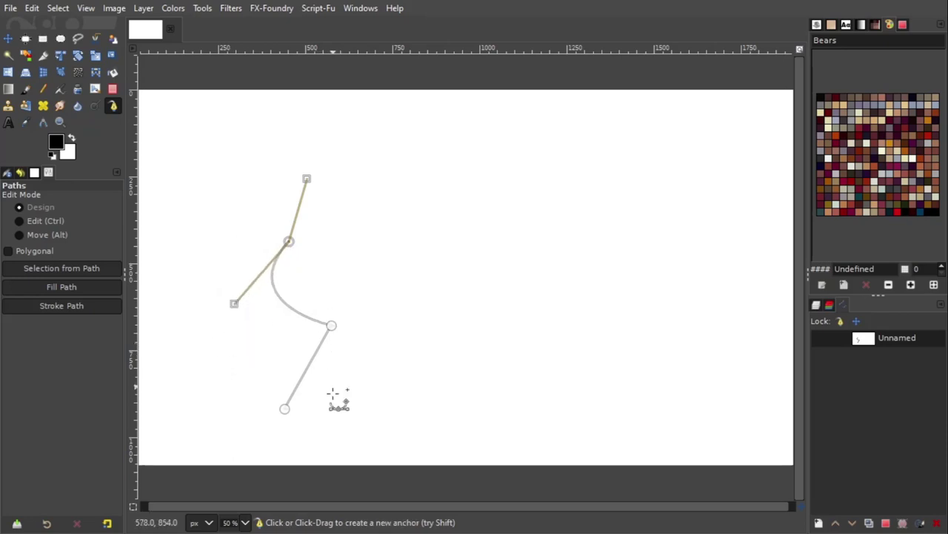
pyautogui.click(331, 324)
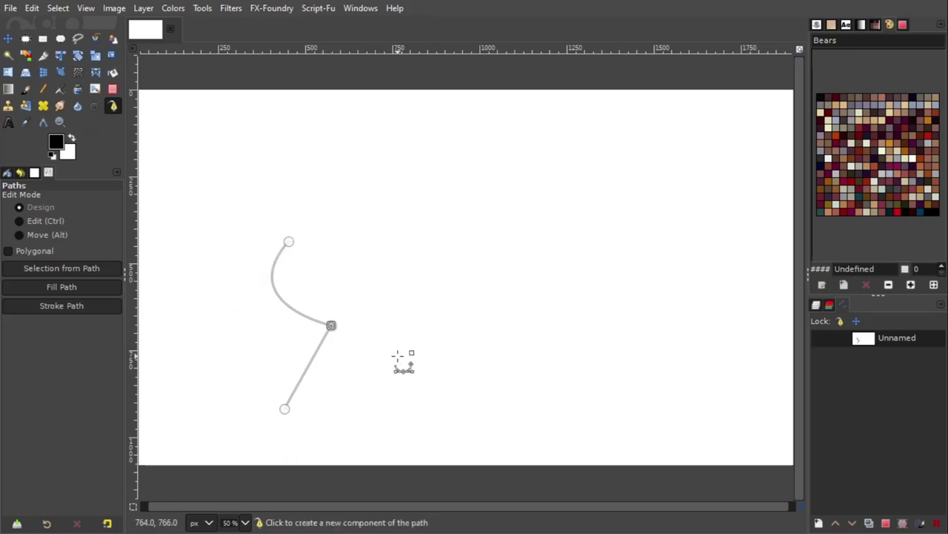
# Nudge the middle anchor down and pull its handle to curve the lower segment too.
pyautogui.moveTo(331, 325)
pyautogui.mouseDown()
pyautogui.moveTo(360, 343)
pyautogui.moveTo(335, 324)
pyautogui.moveTo(332, 337)
pyautogui.mouseUp()
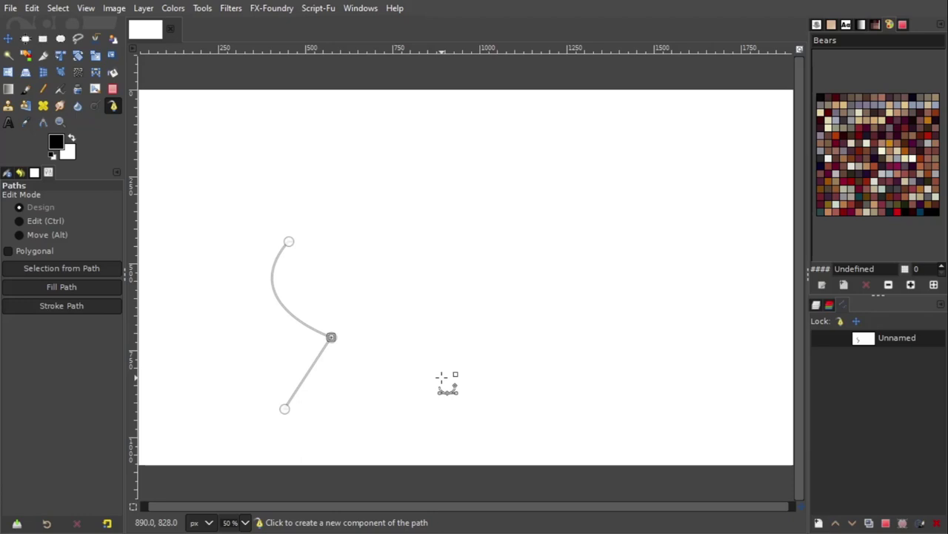
pyautogui.moveTo(331, 337); pyautogui.dragTo(352, 399)
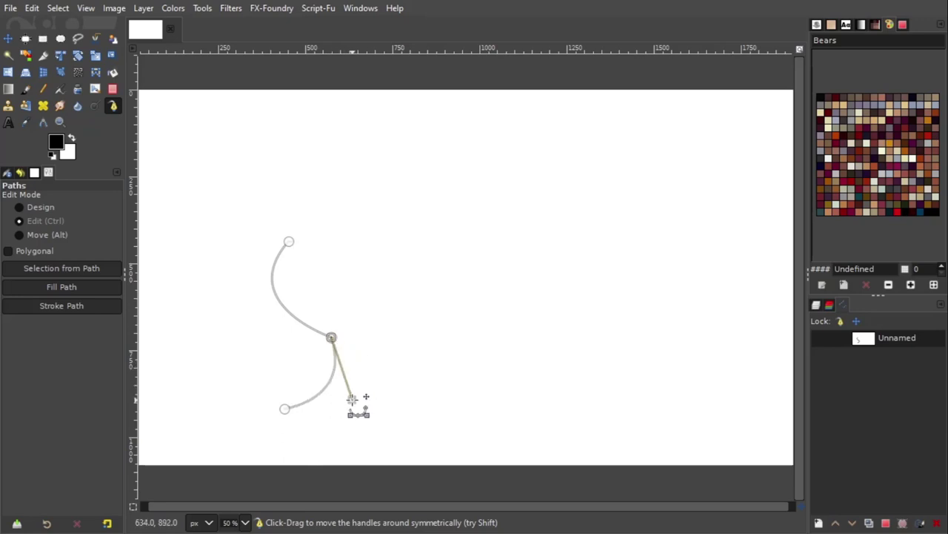
pyautogui.moveTo(352, 399); pyautogui.dragTo(338, 384)
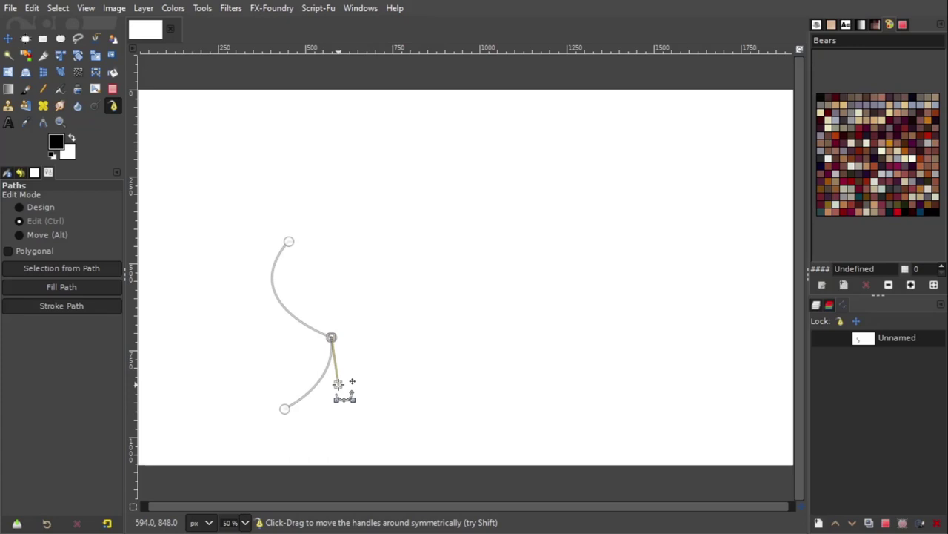
pyautogui.moveTo(338, 384); pyautogui.dragTo(350, 398)
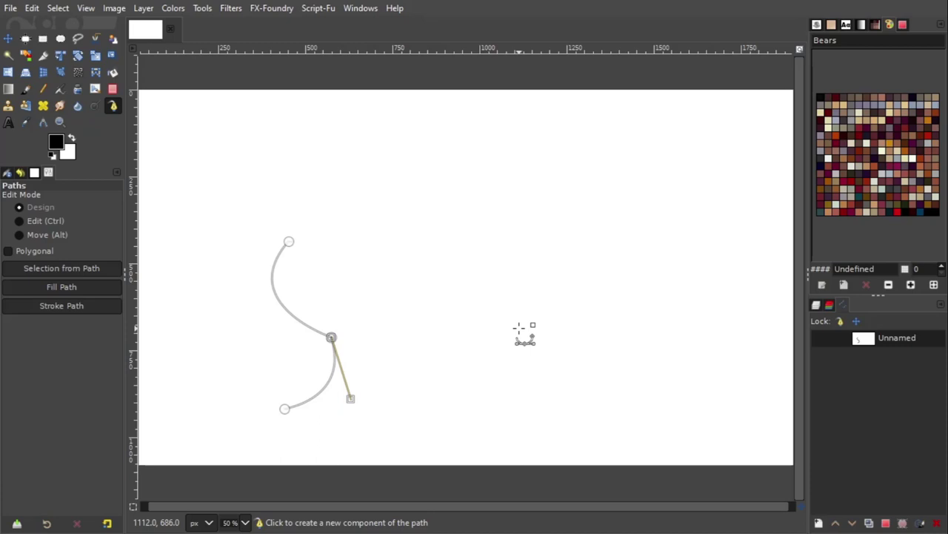
# Ctrl-edit the middle and top anchors' handles to straighten the upper segment.
pyautogui.press('ctrl')
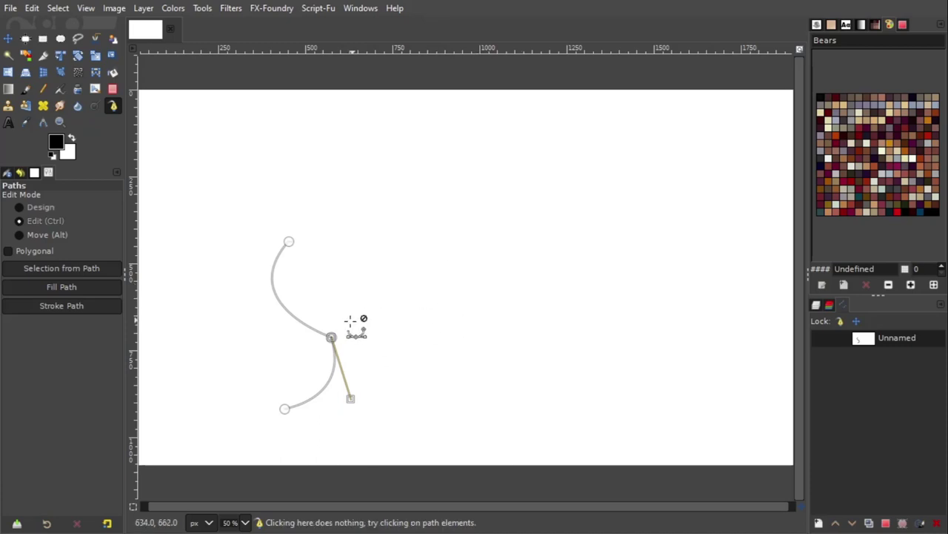
pyautogui.moveTo(333, 337); pyautogui.dragTo(343, 273)
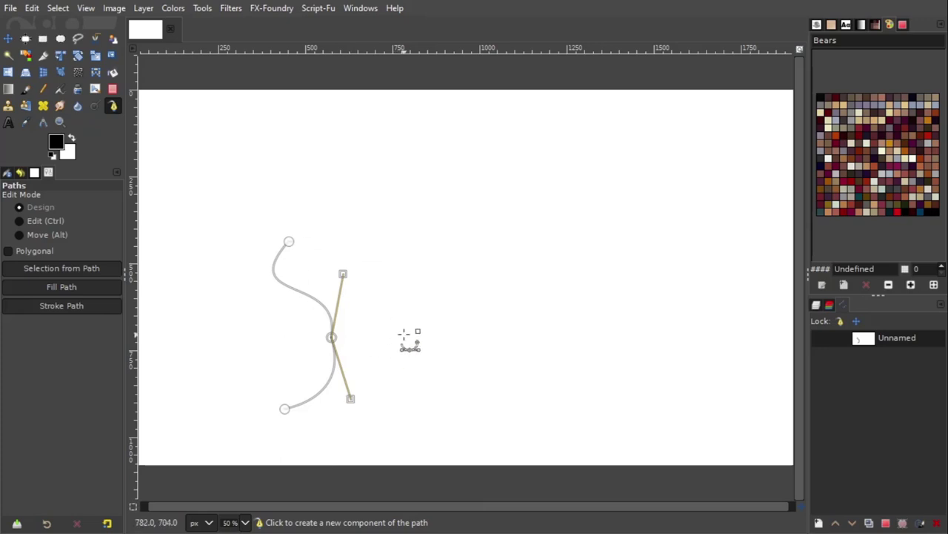
pyautogui.moveTo(343, 273); pyautogui.dragTo(331, 337)
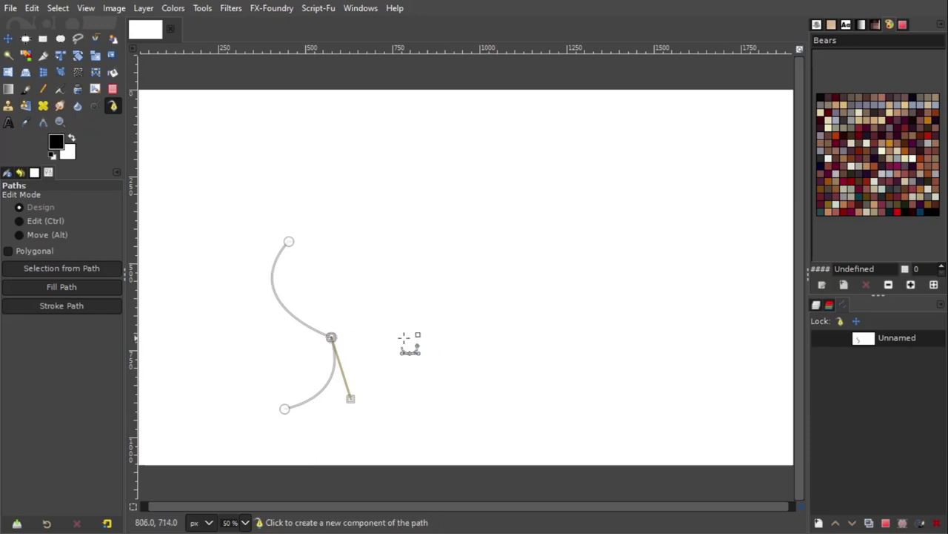
pyautogui.click(289, 241)
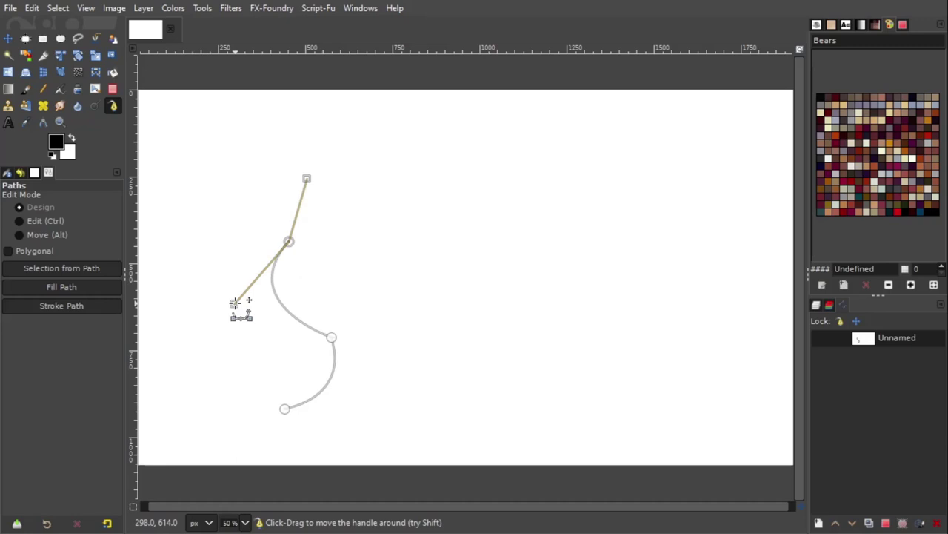
pyautogui.moveTo(234, 303); pyautogui.dragTo(288, 241)
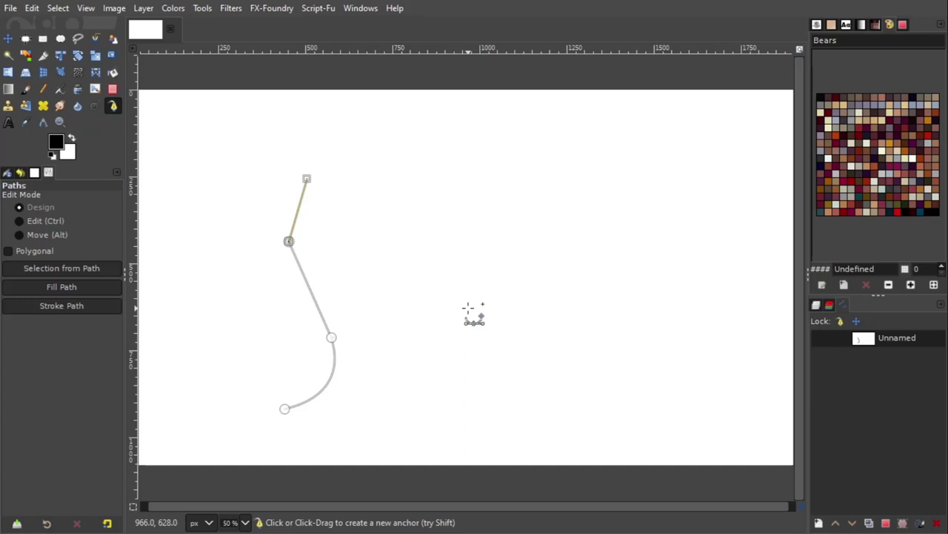
pyautogui.click(331, 337)
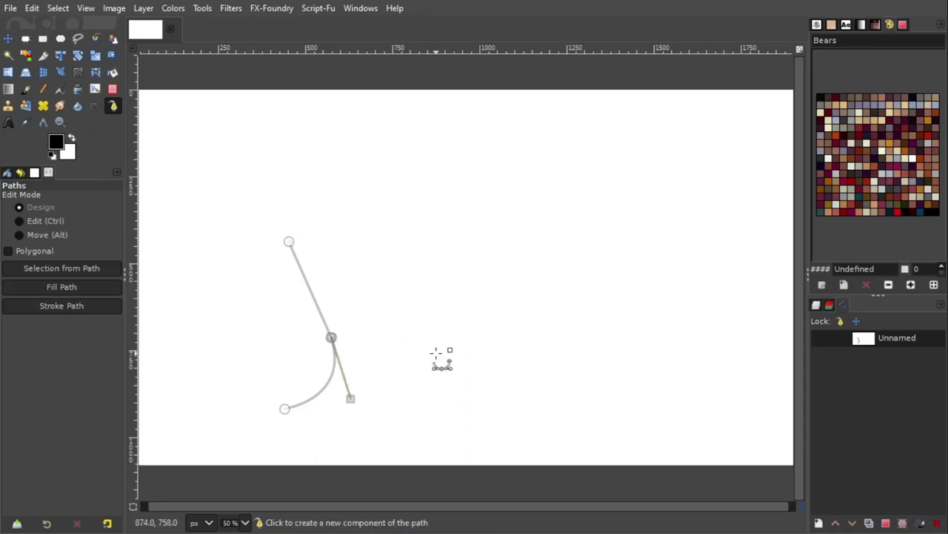
# Pull an upward direction handle out of the path's top anchor.
pyautogui.click(479, 169)
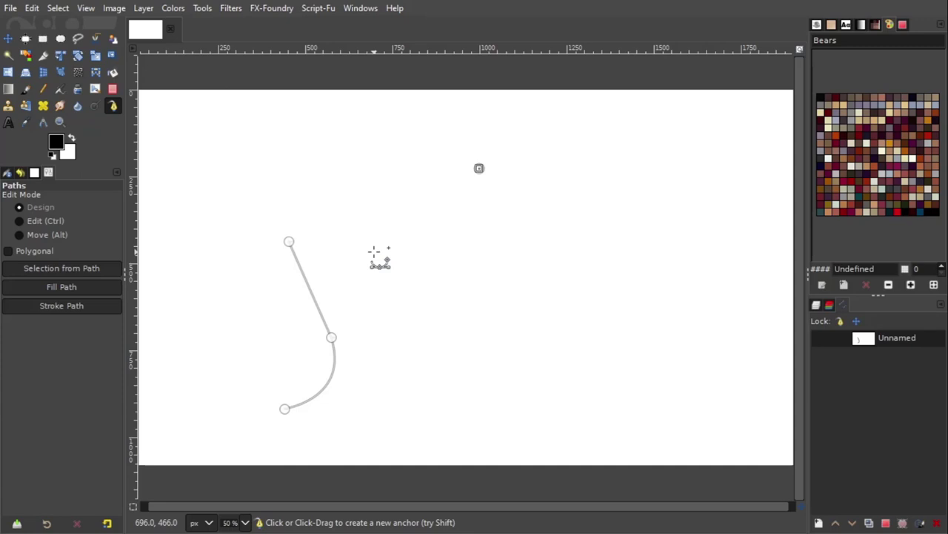
pyautogui.press('shift')
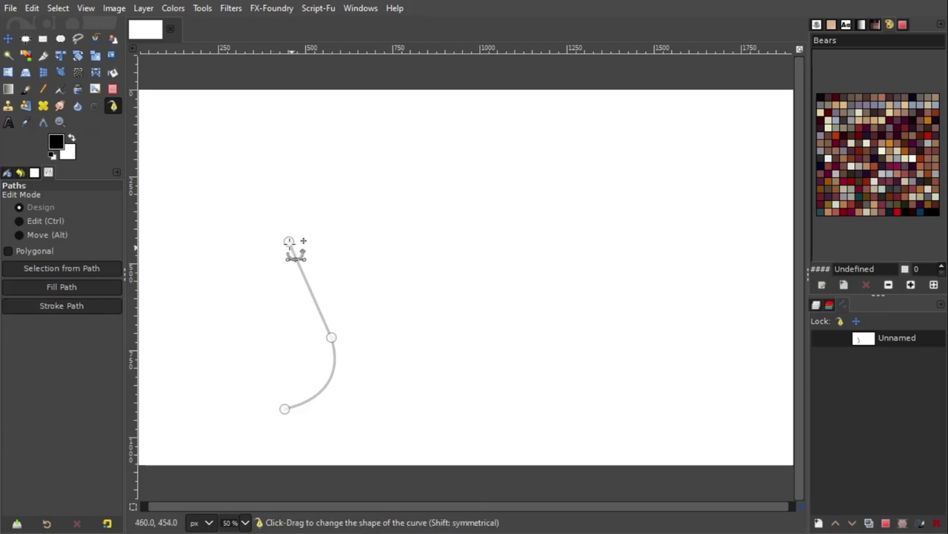
pyautogui.moveTo(289, 241); pyautogui.dragTo(292, 243)
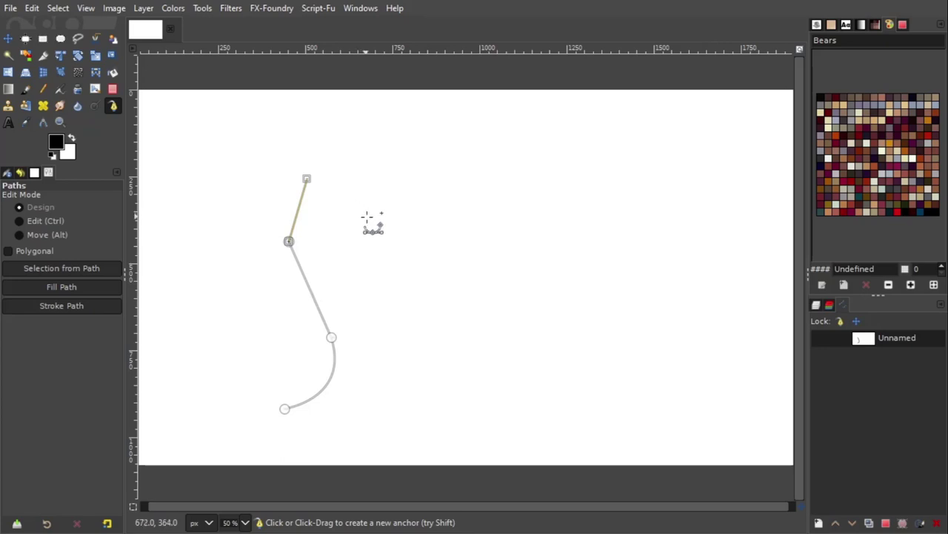
# Extend the path with a rightward-curving anchor, then a straight segment to an upper-right end anchor.
pyautogui.moveTo(359, 159); pyautogui.dragTo(400, 155)
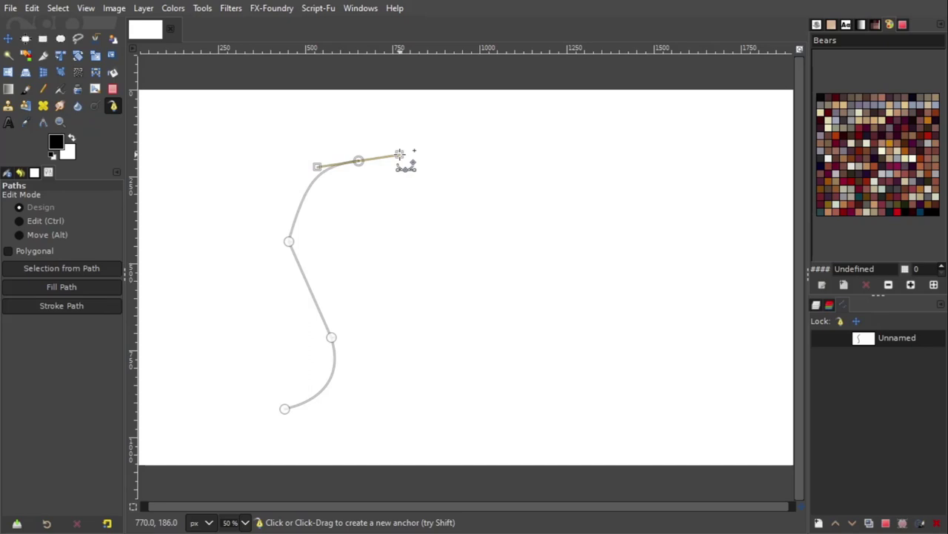
pyautogui.moveTo(399, 154)
pyautogui.mouseDown()
pyautogui.moveTo(397, 169)
pyautogui.moveTo(415, 163)
pyautogui.moveTo(385, 159)
pyautogui.mouseUp()
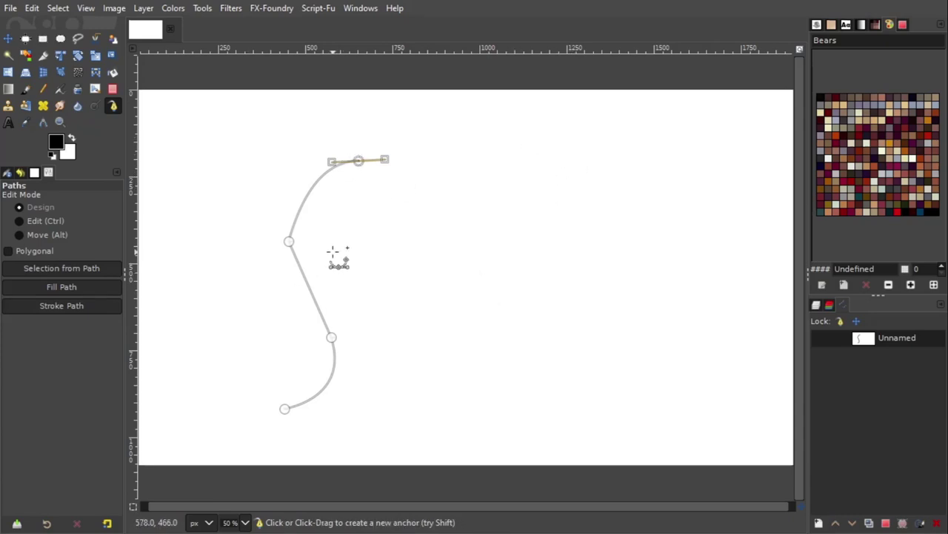
pyautogui.moveTo(383, 159); pyautogui.dragTo(360, 156)
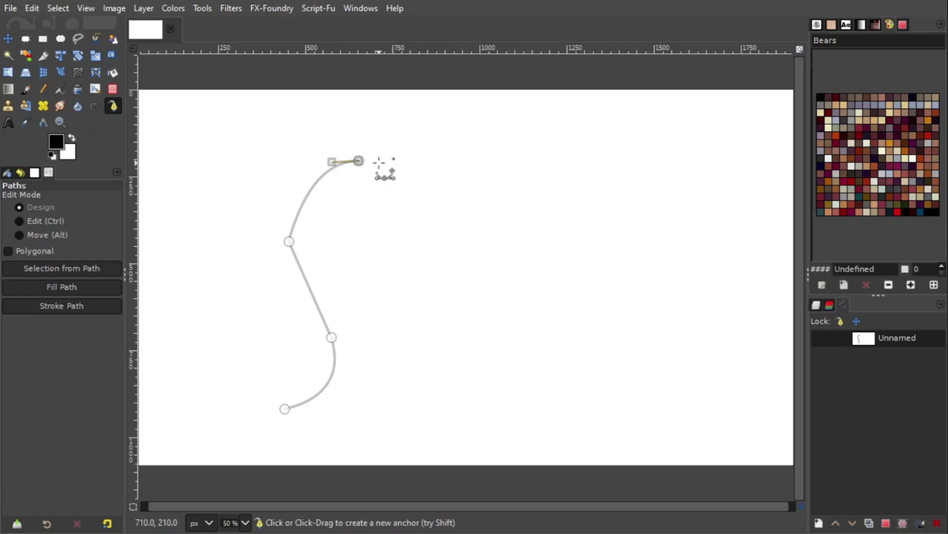
pyautogui.click(502, 158)
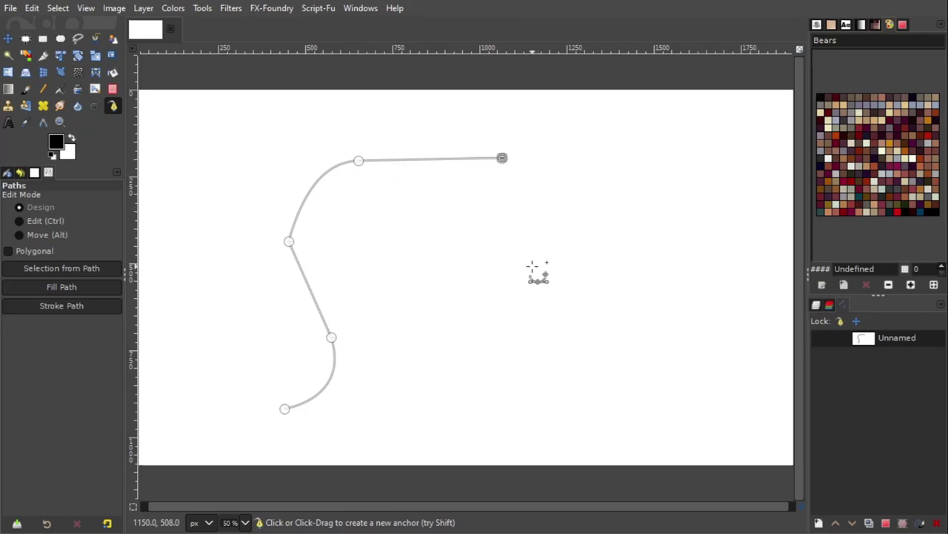
pyautogui.click(502, 158)
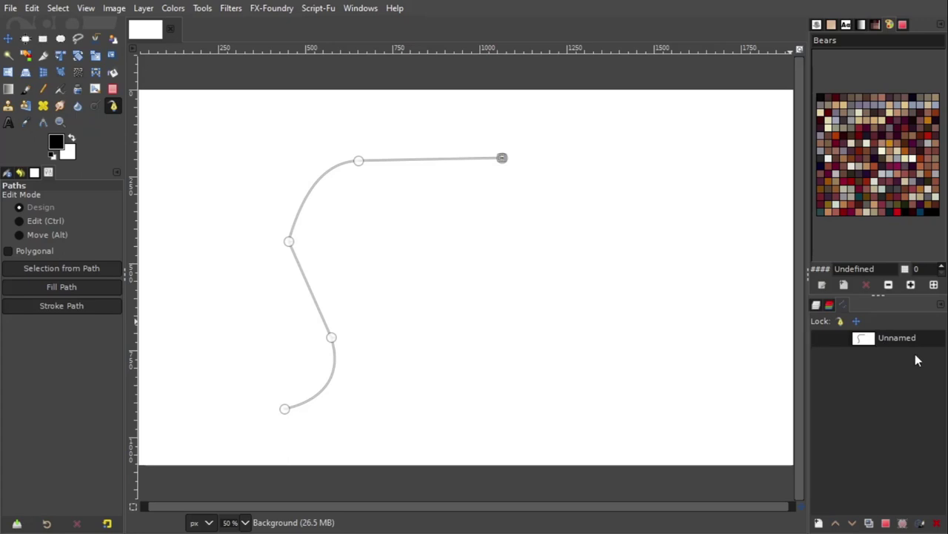
# Delete the five-anchor practice path through its Delete Path action.
pyautogui.rightClick(897, 340)
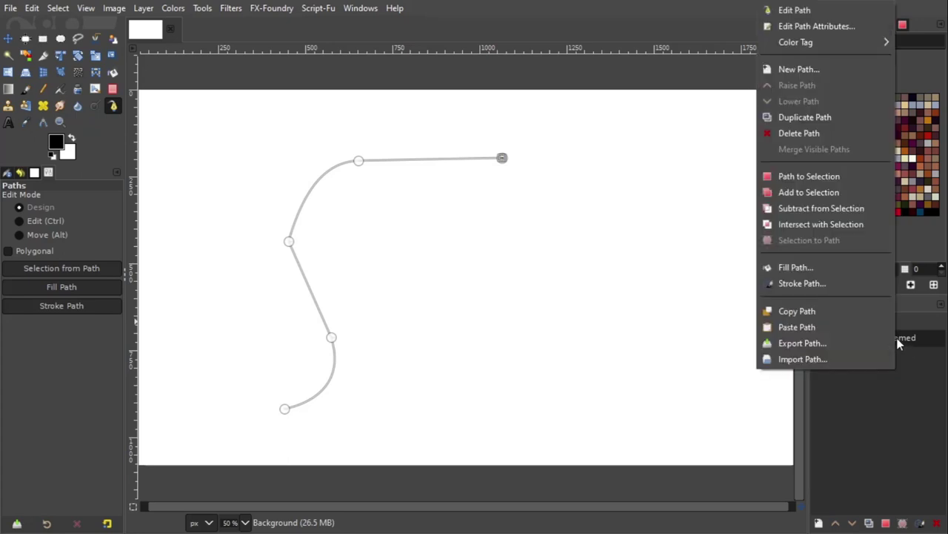
pyautogui.click(803, 134)
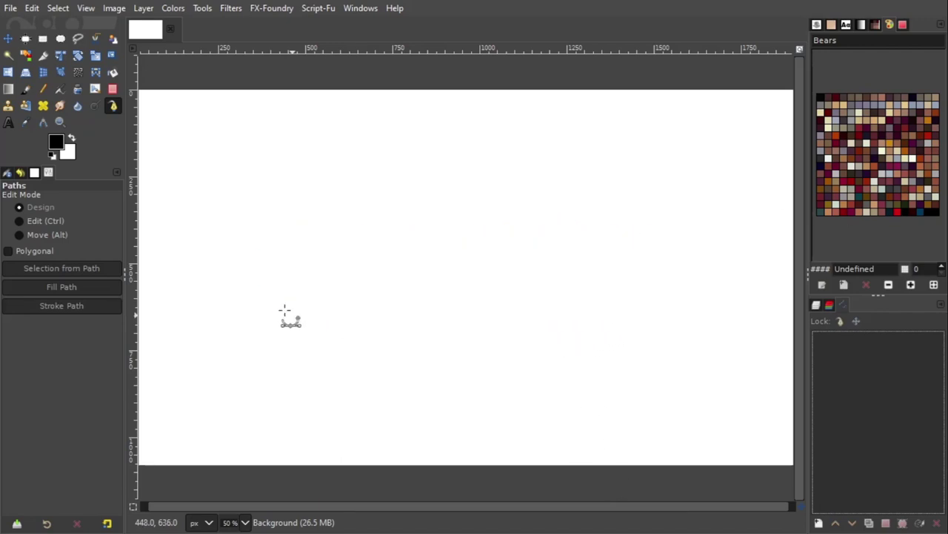
# Draw a closed straight-edged rectangle path in the left part of the canvas.
pyautogui.click(221, 297)
pyautogui.click(223, 215)
pyautogui.click(357, 213)
pyautogui.click(363, 291)
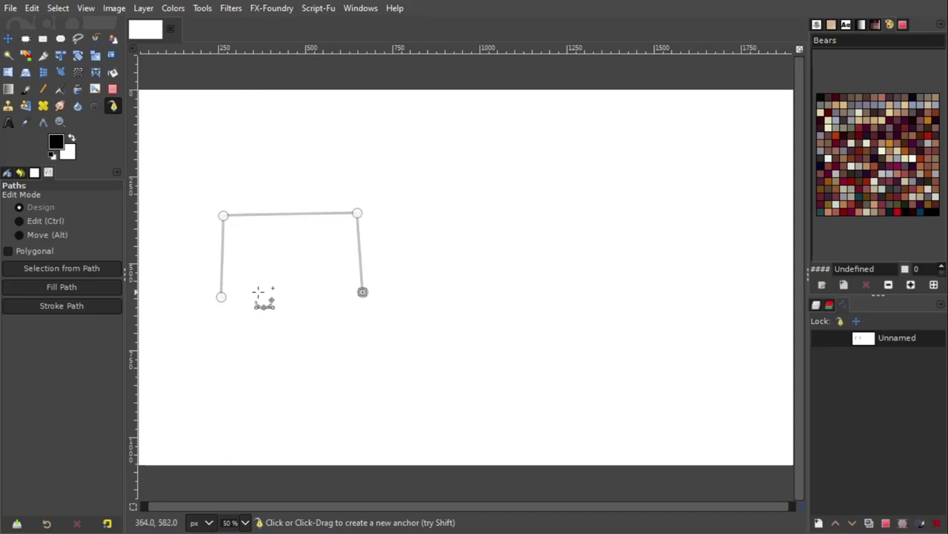
pyautogui.keyDown('ctrl'); pyautogui.click(221, 296); pyautogui.keyUp('ctrl')
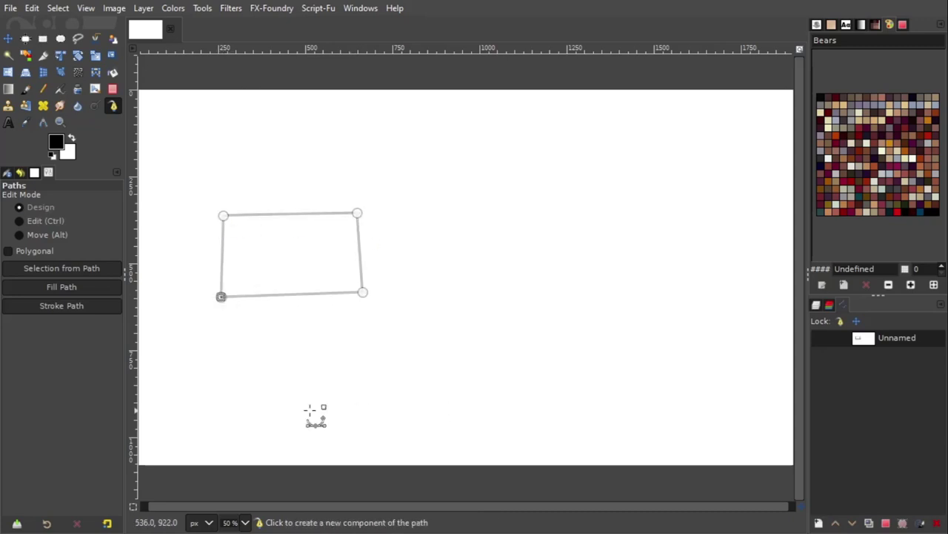
# Add a smaller four-cornered quadrilateral below the rectangle.
pyautogui.click(270, 344)
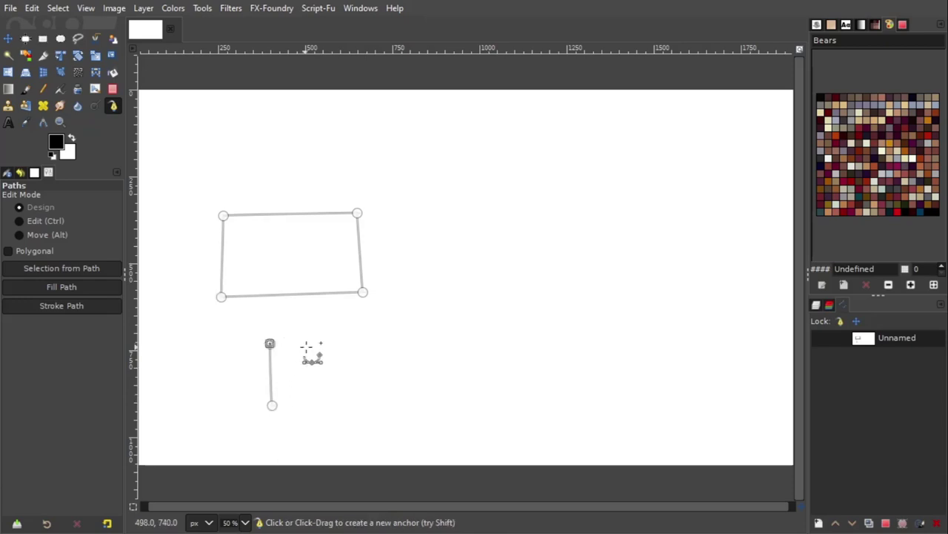
pyautogui.click(338, 340)
pyautogui.click(344, 399)
pyautogui.keyDown('ctrl'); pyautogui.click(272, 405); pyautogui.keyUp('ctrl')
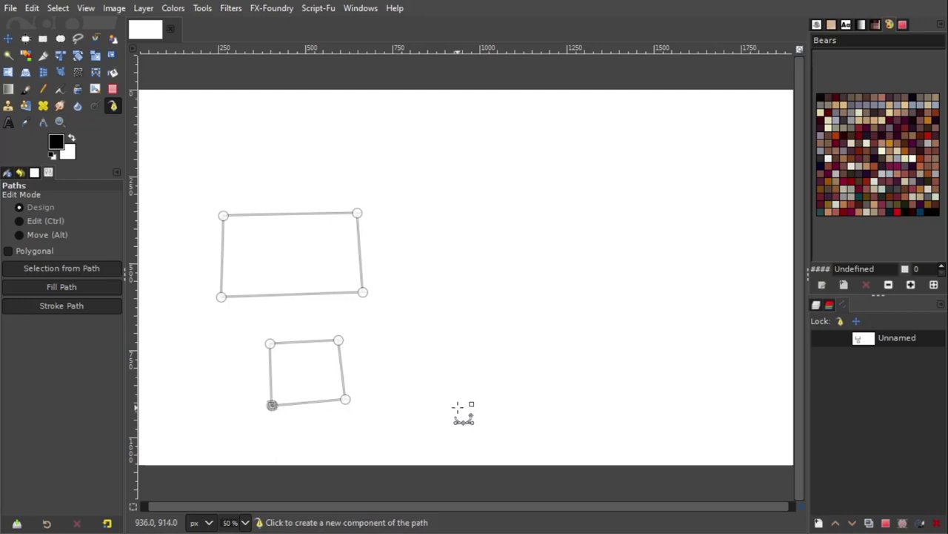
# Add a closed diamond shape to the right of the quadrilateral.
pyautogui.click(468, 392)
pyautogui.click(423, 328)
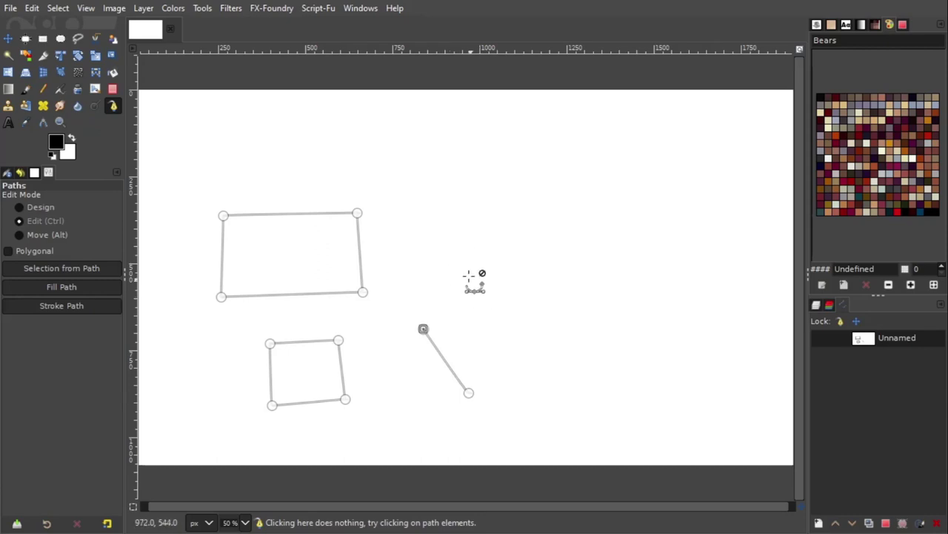
pyautogui.click(456, 256)
pyautogui.click(497, 326)
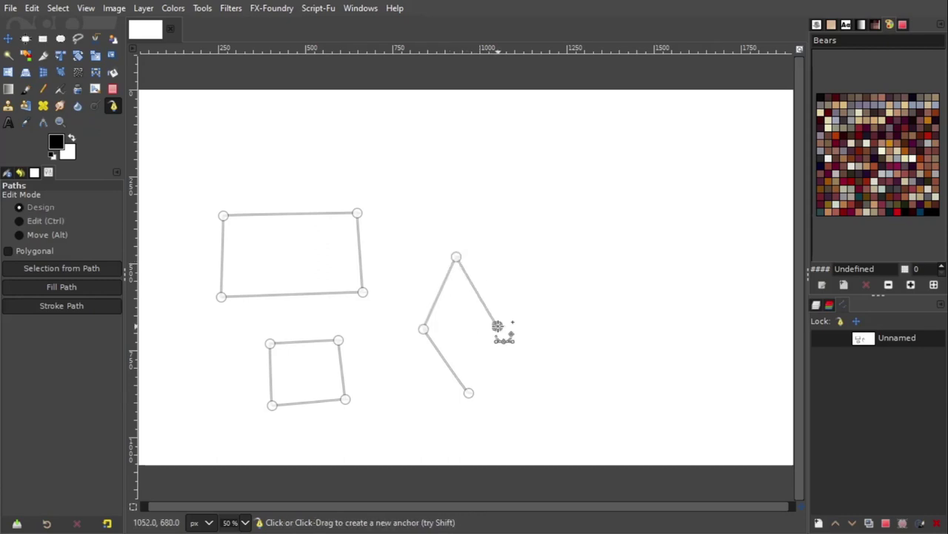
pyautogui.keyDown('ctrl'); pyautogui.click(469, 392); pyautogui.keyUp('ctrl')
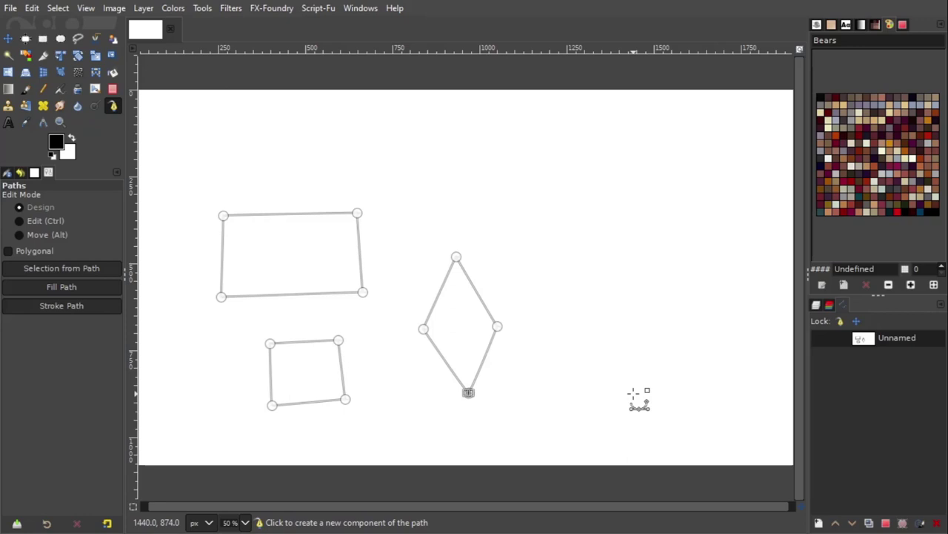
# Draw a closed five-pointed star to the right of the diamond.
pyautogui.click(572, 341)
pyautogui.click(648, 181)
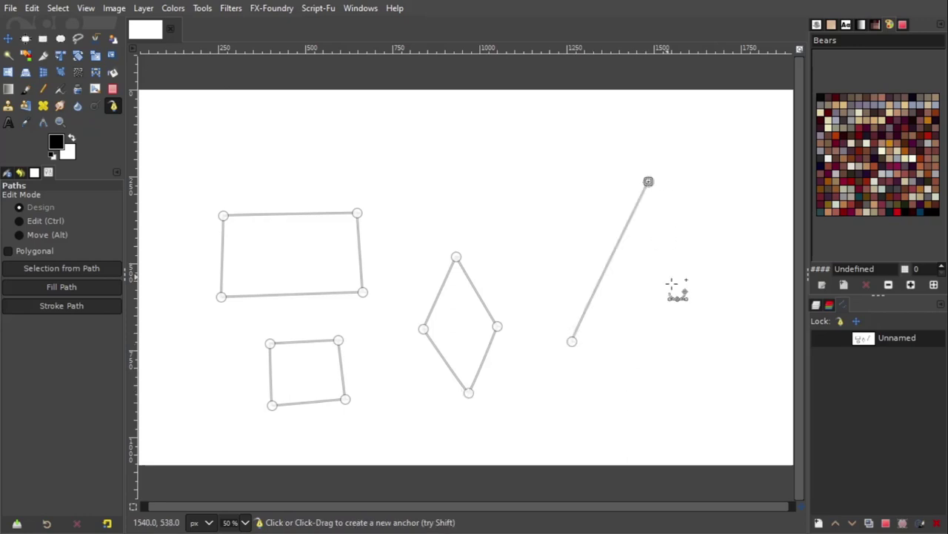
pyautogui.click(699, 346)
pyautogui.click(548, 218)
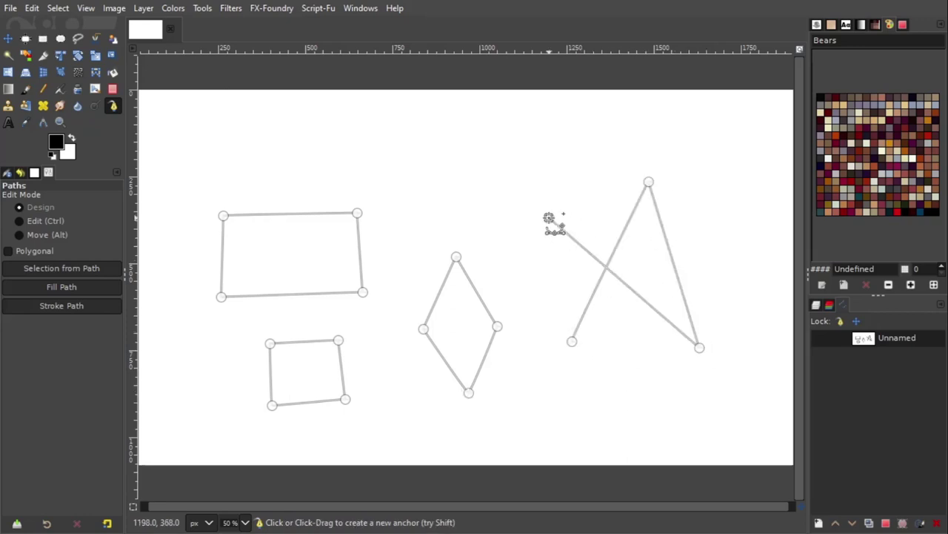
pyautogui.click(736, 229)
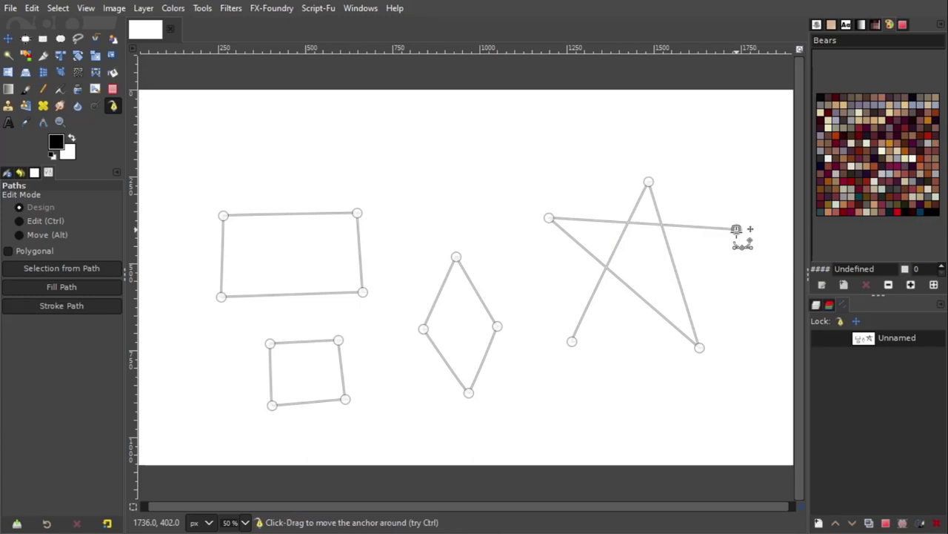
pyautogui.keyDown('ctrl'); pyautogui.click(575, 340); pyautogui.keyUp('ctrl')
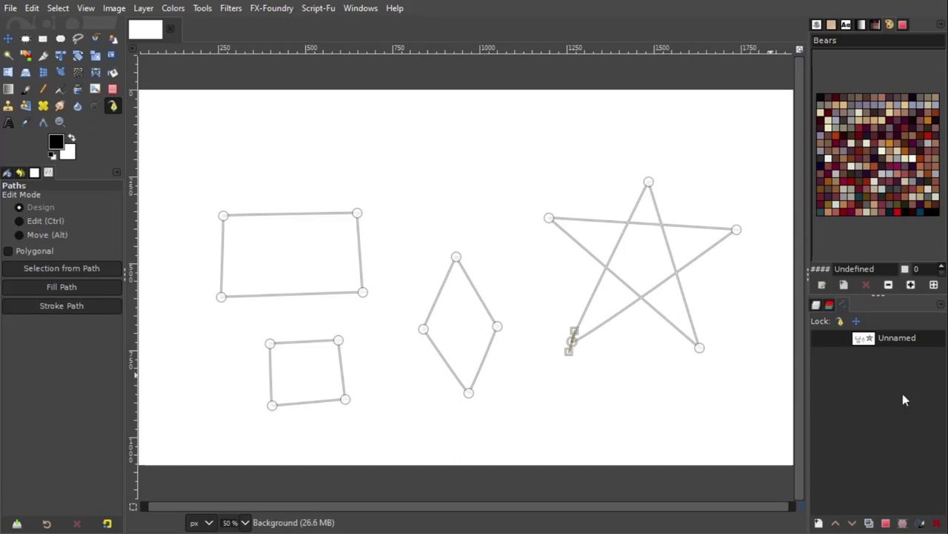
# Switch the right-hand dock to the Layers list showing the Background layer.
pyautogui.click(816, 304)
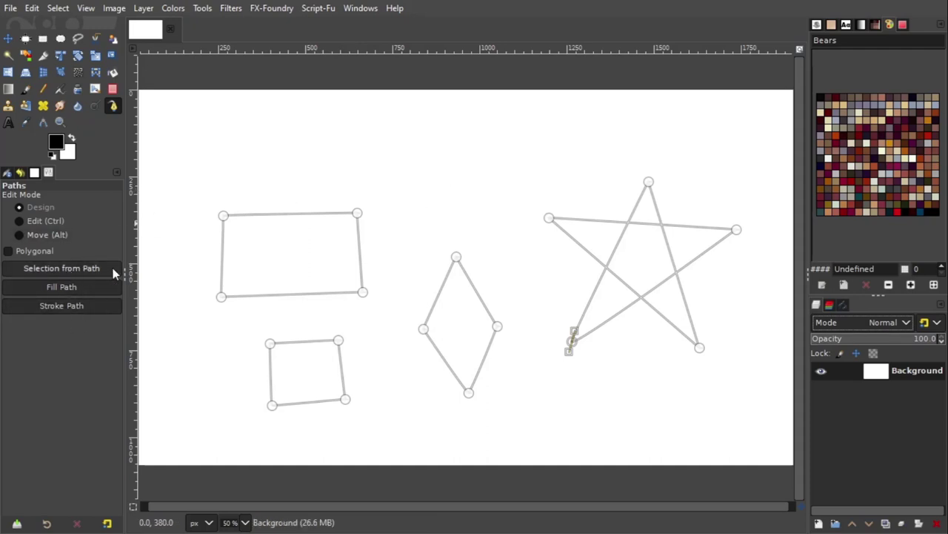
# Convert all four shape paths to a selection, then clear it with Select > None.
pyautogui.click(60, 270)
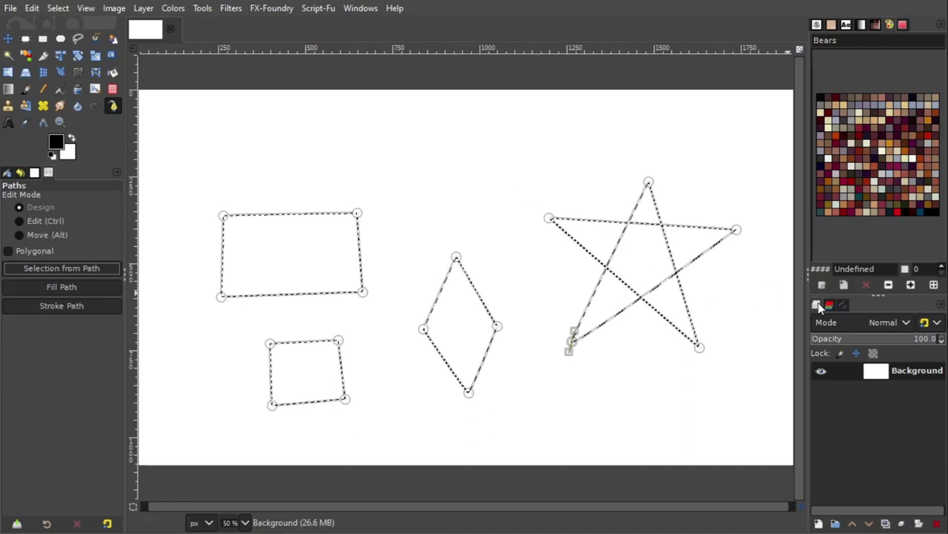
pyautogui.click(844, 304)
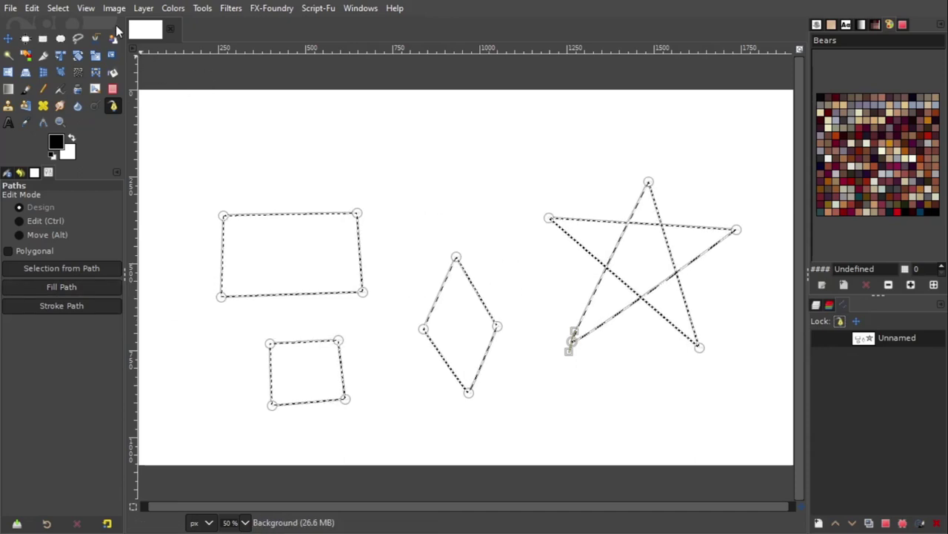
pyautogui.click(58, 8)
pyautogui.click(66, 40)
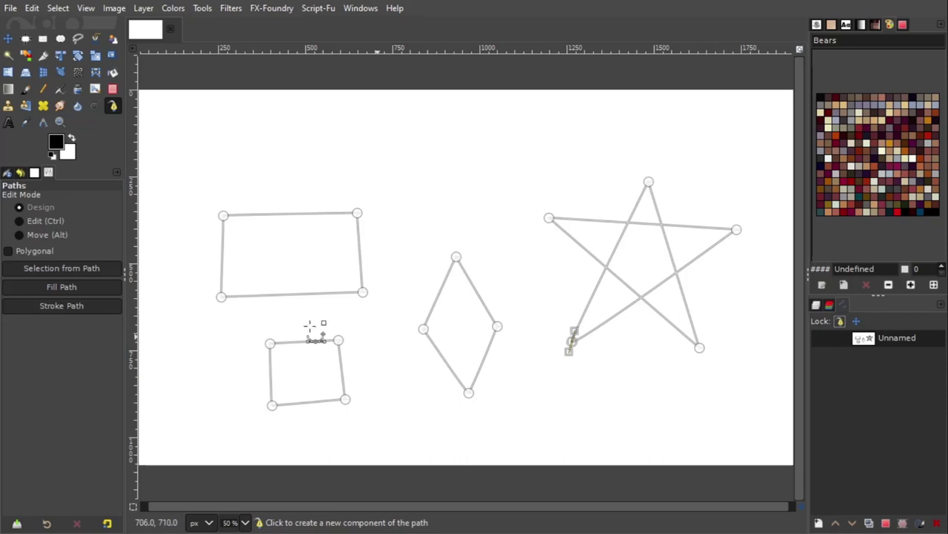
# Fill the rectangle, quadrilateral, diamond and star paths with solid black.
pyautogui.click(61, 285)
pyautogui.moveTo(173, 235); pyautogui.dragTo(530, 44)
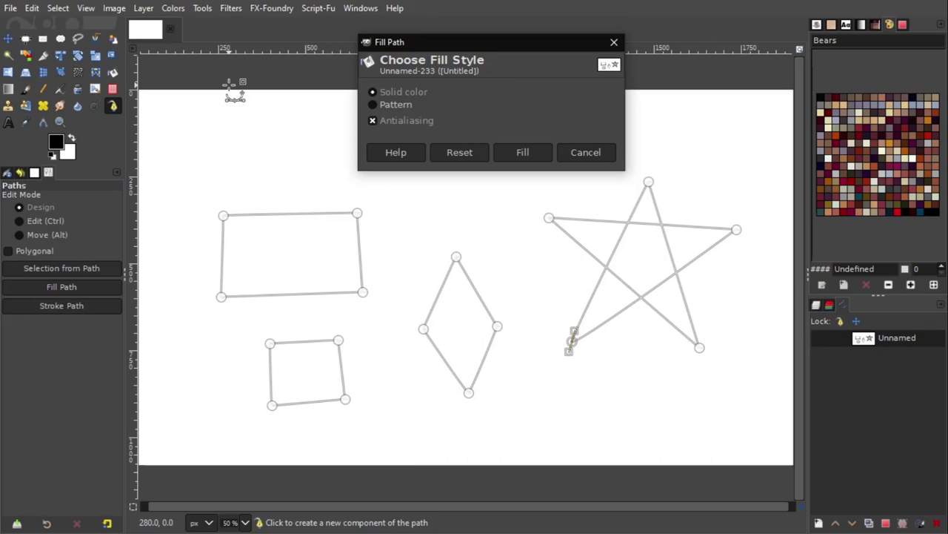
pyautogui.click(522, 153)
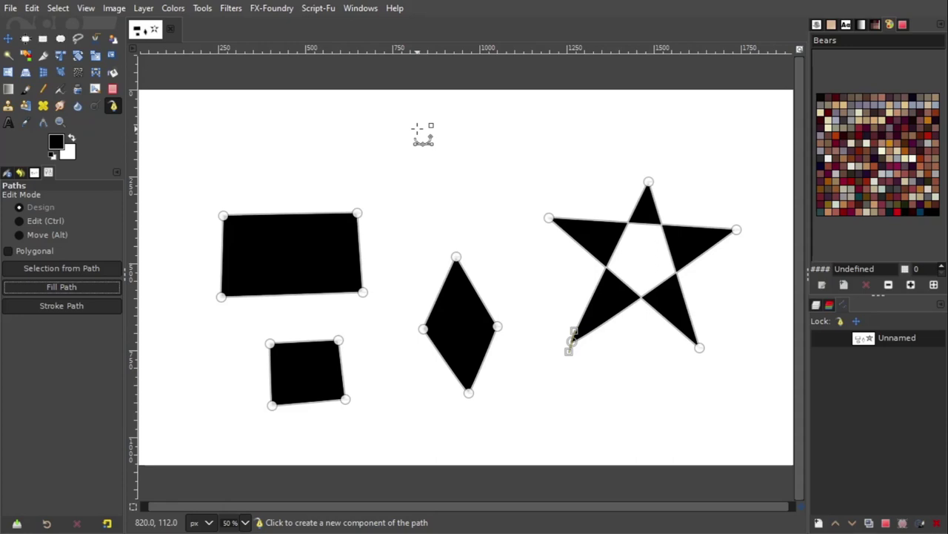
# Undo the black fill and stroke the shape paths with a 3 px solid line instead.
pyautogui.click(32, 9)
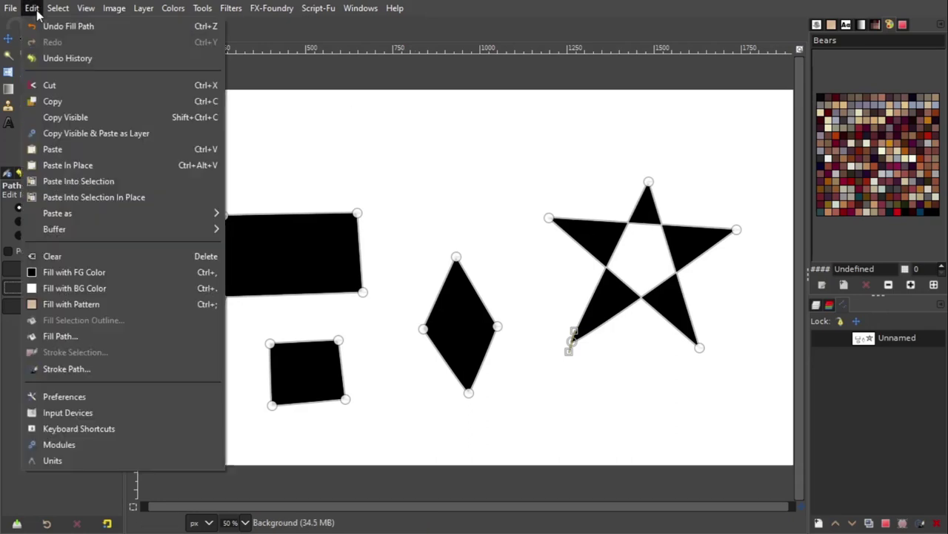
pyautogui.click(59, 26)
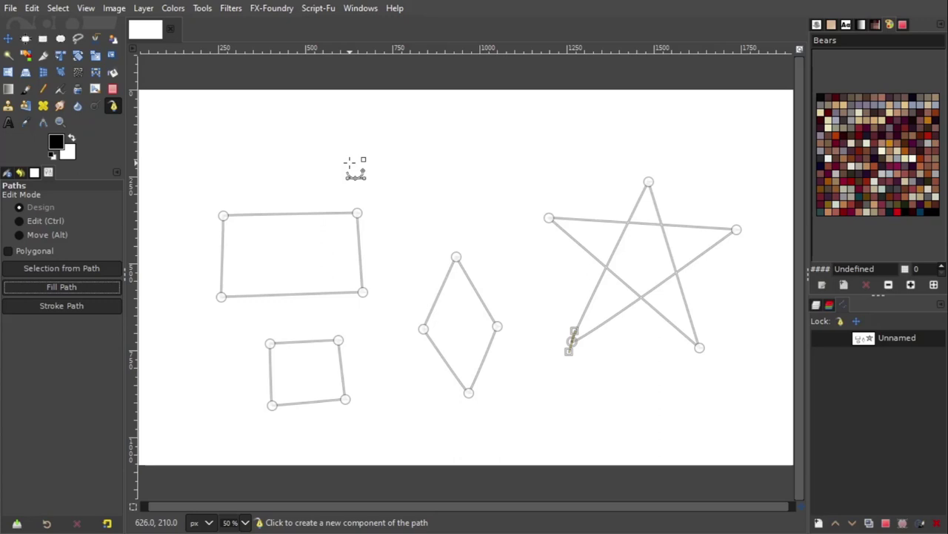
pyautogui.click(72, 306)
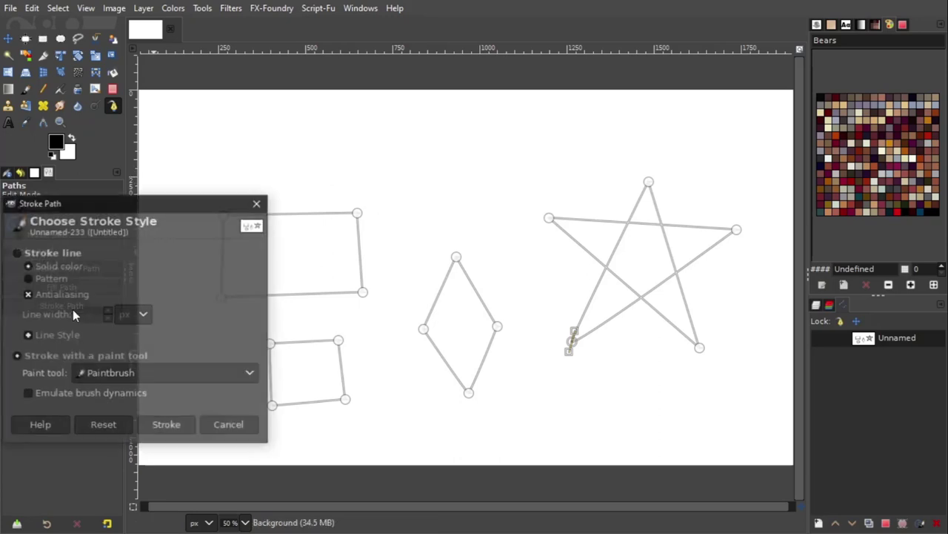
pyautogui.moveTo(181, 206); pyautogui.dragTo(529, 77)
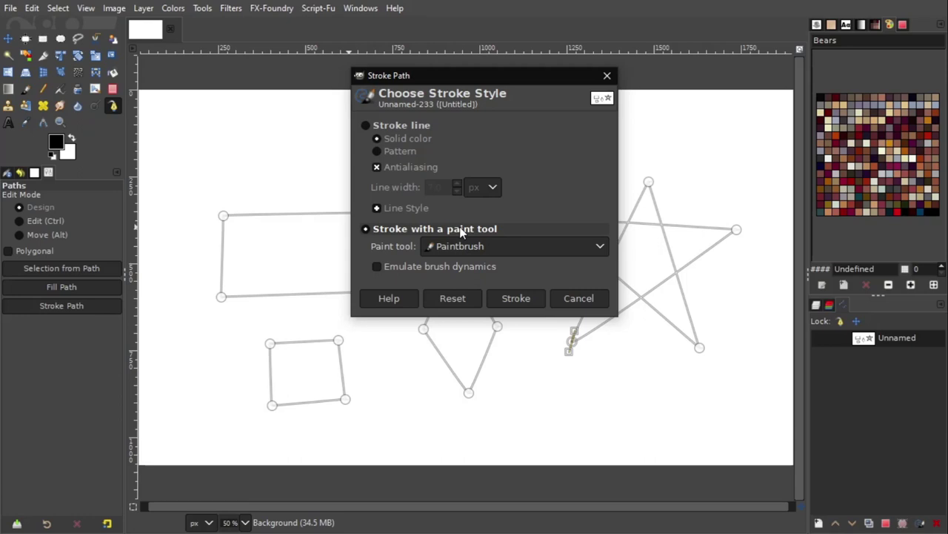
pyautogui.click(401, 125)
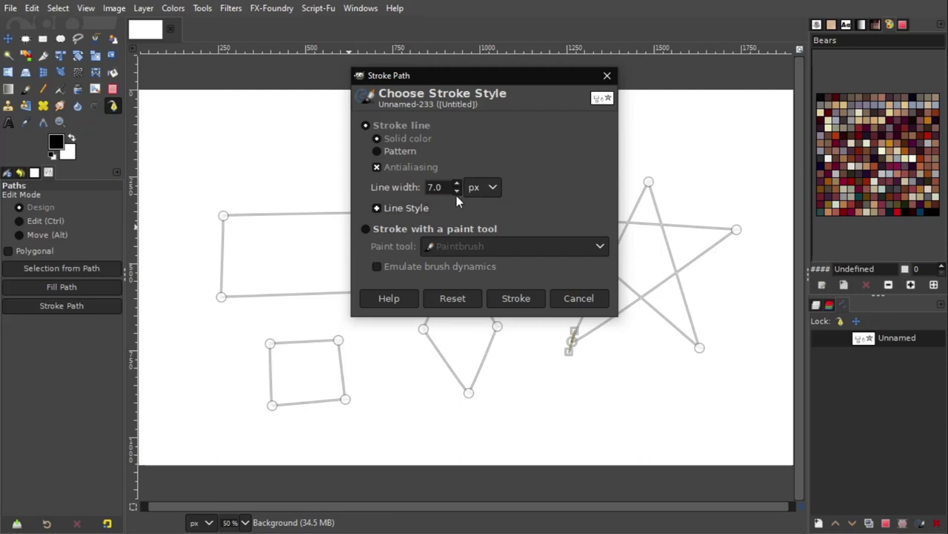
pyautogui.click(489, 191)
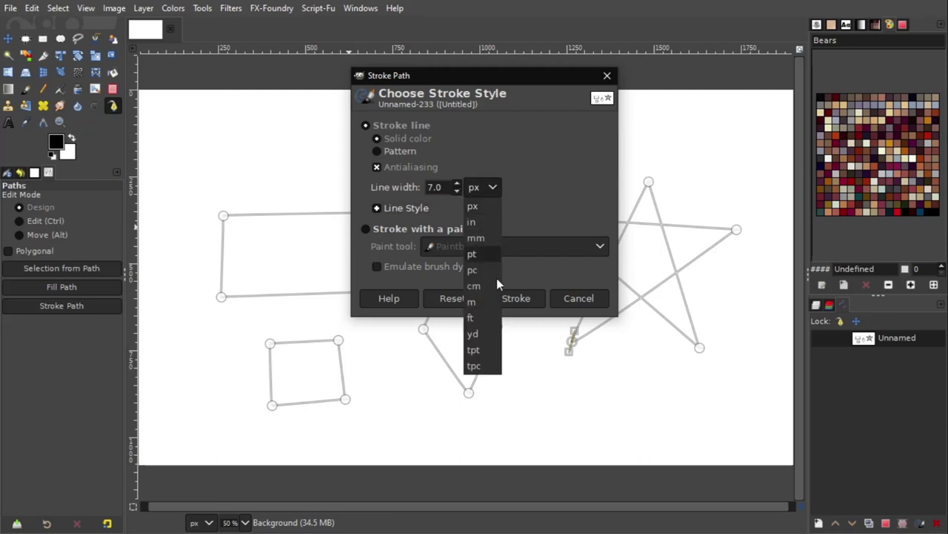
pyautogui.click(531, 192)
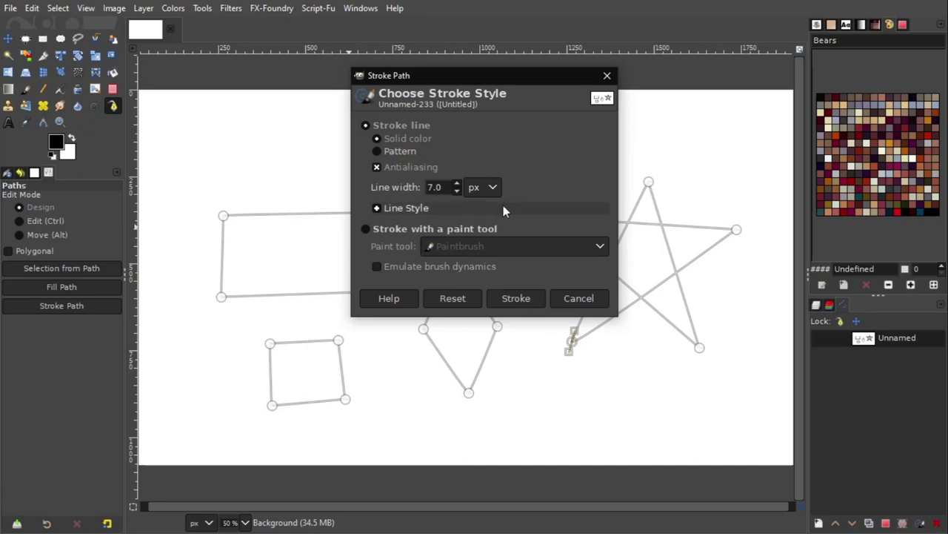
pyautogui.doubleClick(457, 192)
pyautogui.click(458, 191)
pyautogui.click(458, 192)
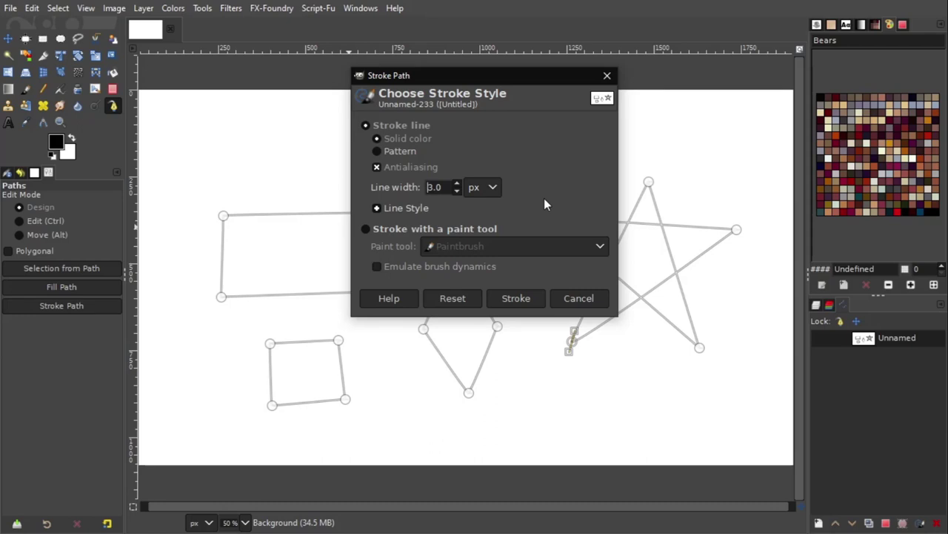
pyautogui.click(517, 298)
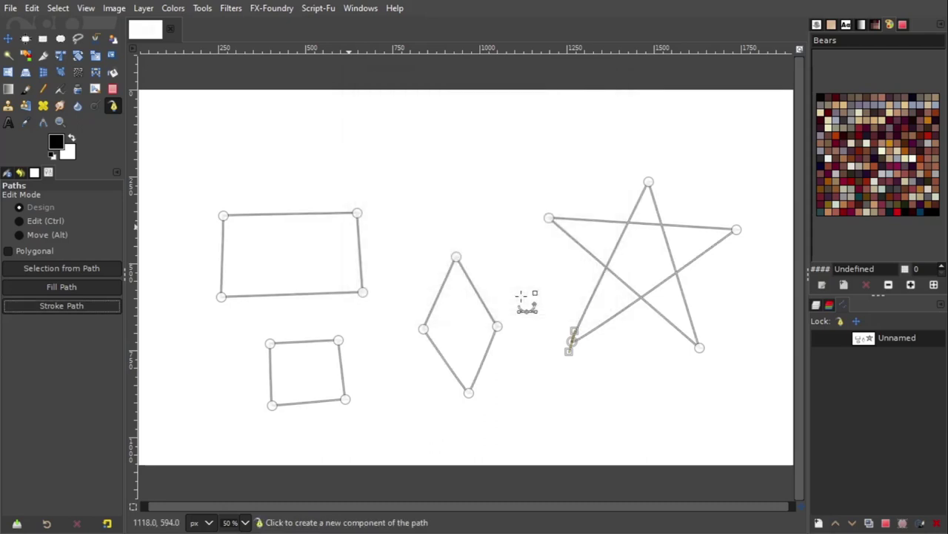
# Delete the Unnamed path, leaving the 3 px outlines painted on the Background layer.
pyautogui.click(7, 39)
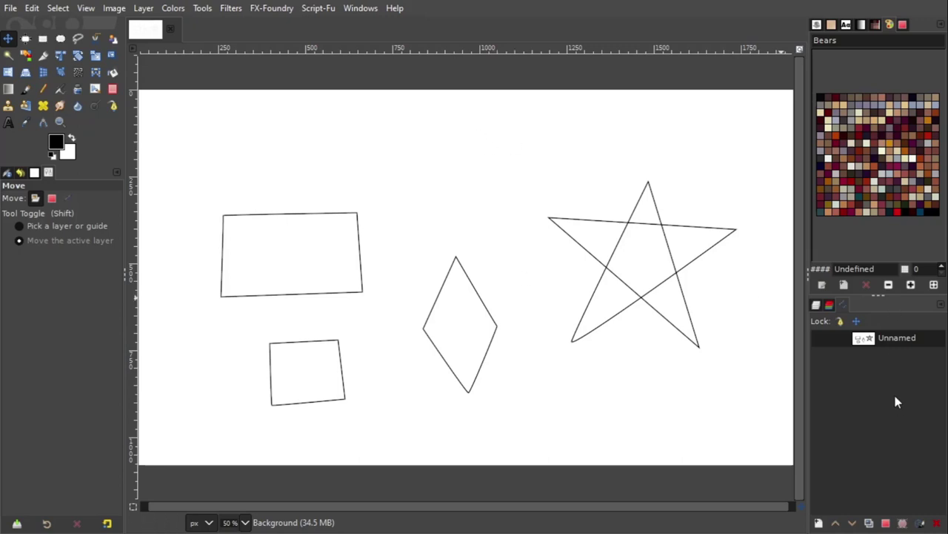
pyautogui.click(822, 340)
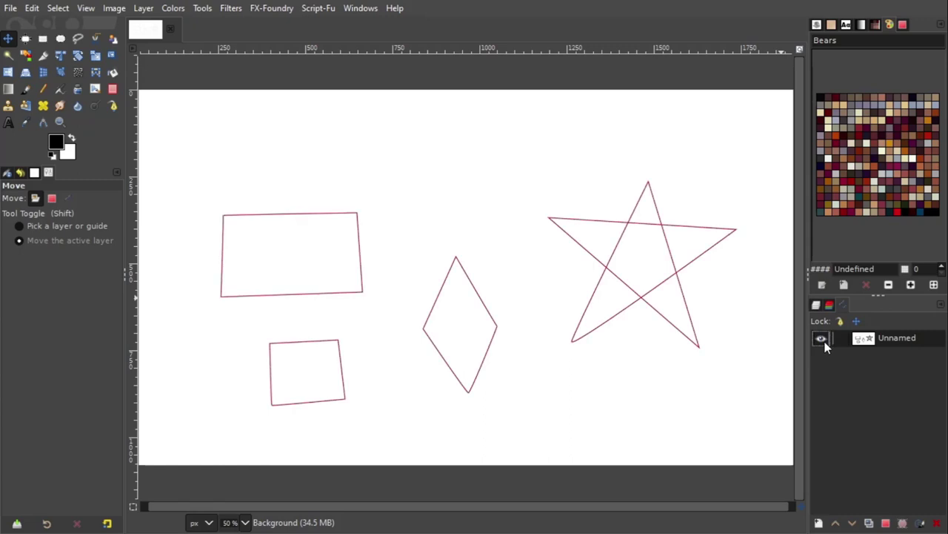
pyautogui.rightClick(900, 341)
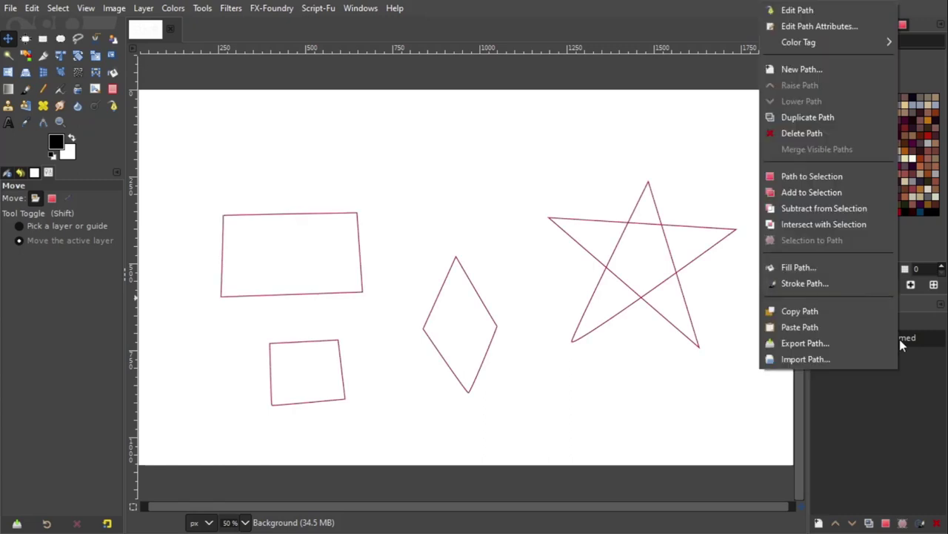
pyautogui.click(804, 134)
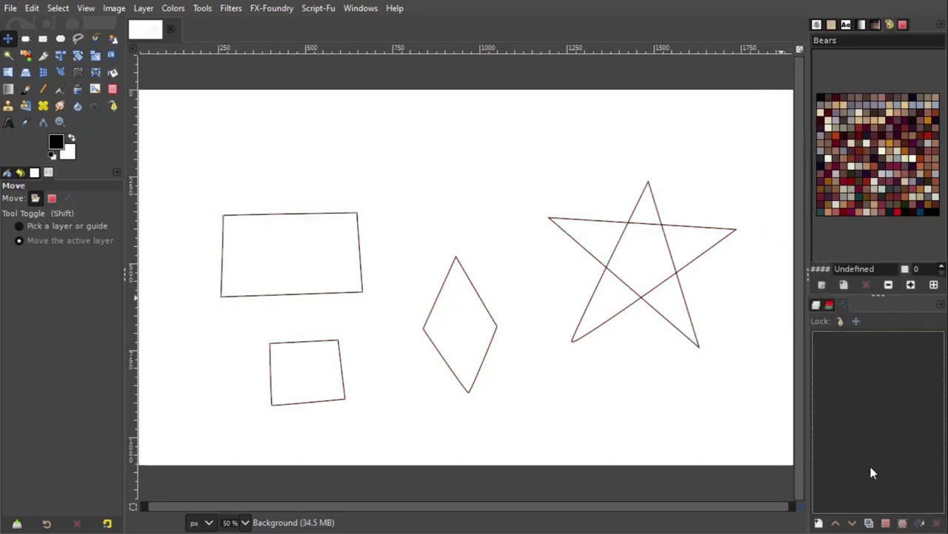
pyautogui.click(815, 305)
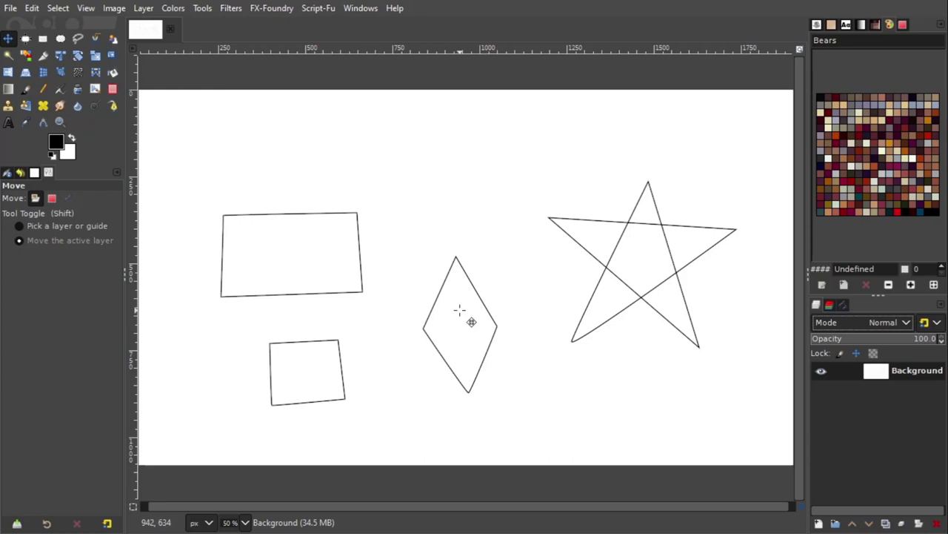
# Close the shapes drawing, discarding its unsaved changes.
pyautogui.click(12, 8)
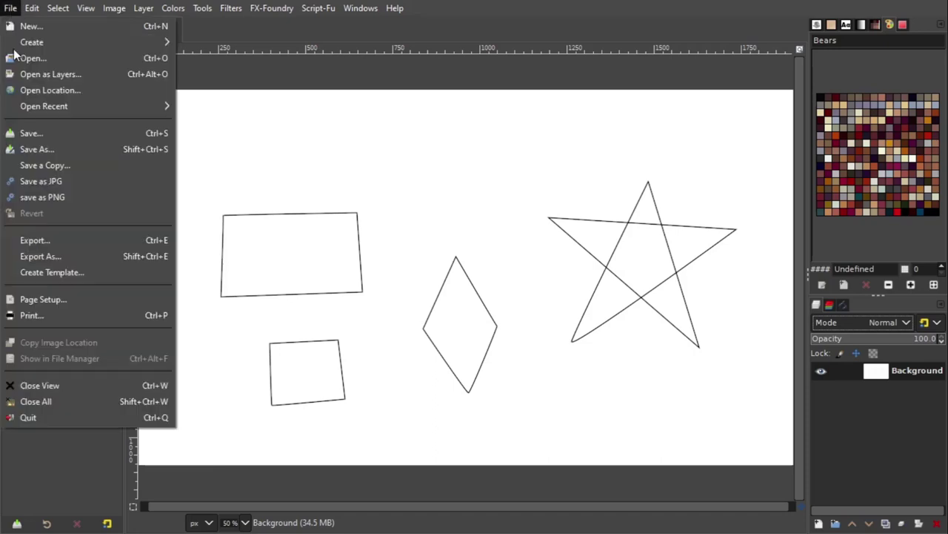
pyautogui.click(34, 403)
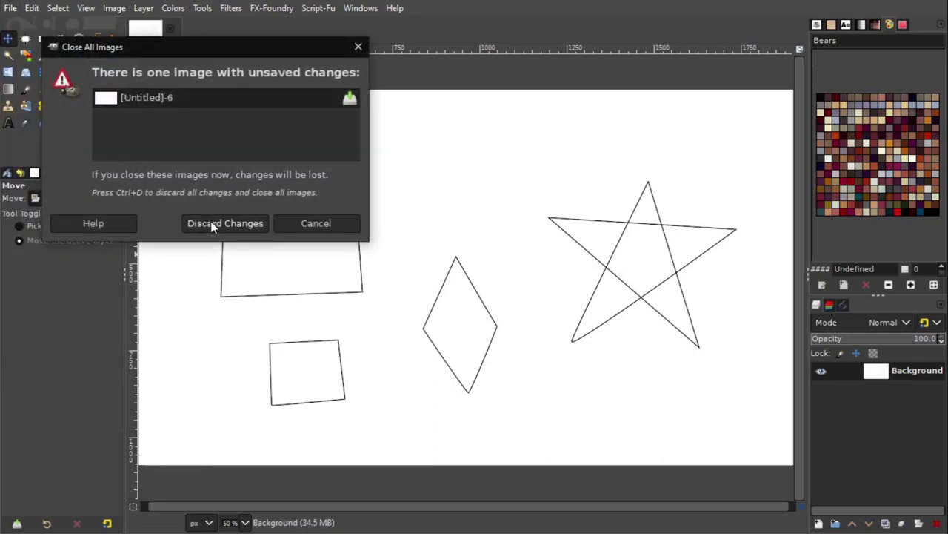
pyautogui.click(210, 221)
# Create a new white 1920×1080 image and set the Paths tool to Polygonal.
pyautogui.click(10, 8)
pyautogui.click(21, 26)
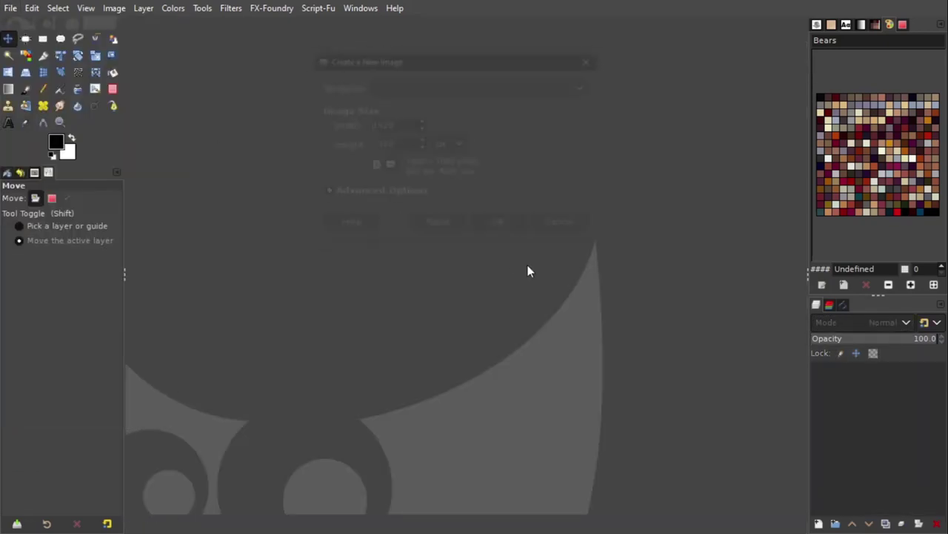
pyautogui.click(506, 225)
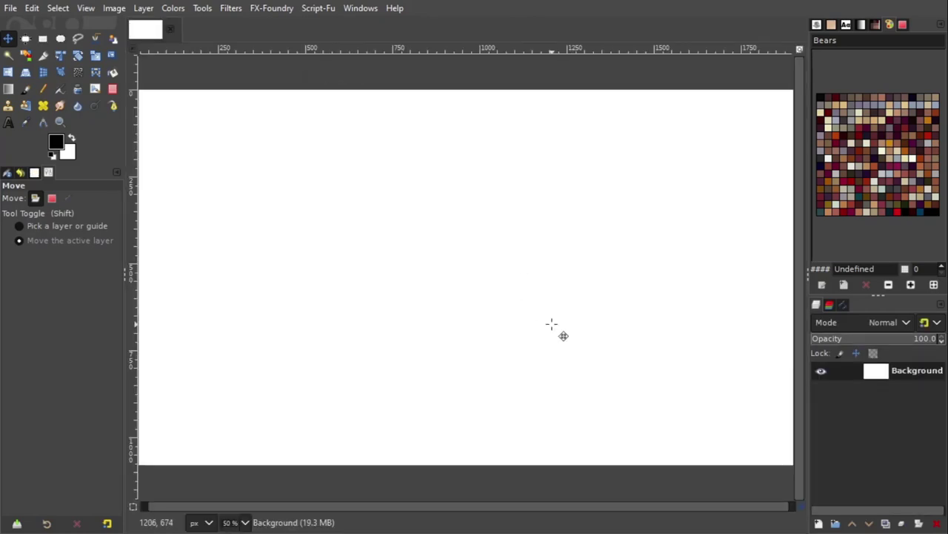
pyautogui.click(113, 105)
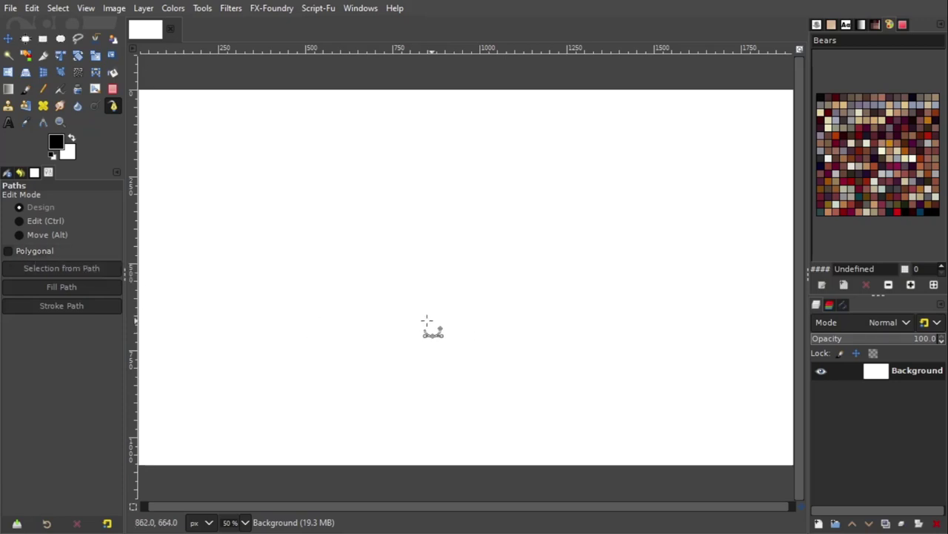
pyautogui.click(42, 254)
# Draw a fourteen-anchor straight-edged outline and close it onto its first anchor.
pyautogui.click(268, 355)
pyautogui.click(323, 287)
pyautogui.click(282, 226)
pyautogui.click(342, 179)
pyautogui.click(417, 214)
pyautogui.click(492, 157)
pyautogui.click(576, 184)
pyautogui.click(611, 280)
pyautogui.click(523, 280)
pyautogui.click(549, 374)
pyautogui.click(438, 388)
pyautogui.click(435, 288)
pyautogui.click(363, 333)
pyautogui.click(335, 383)
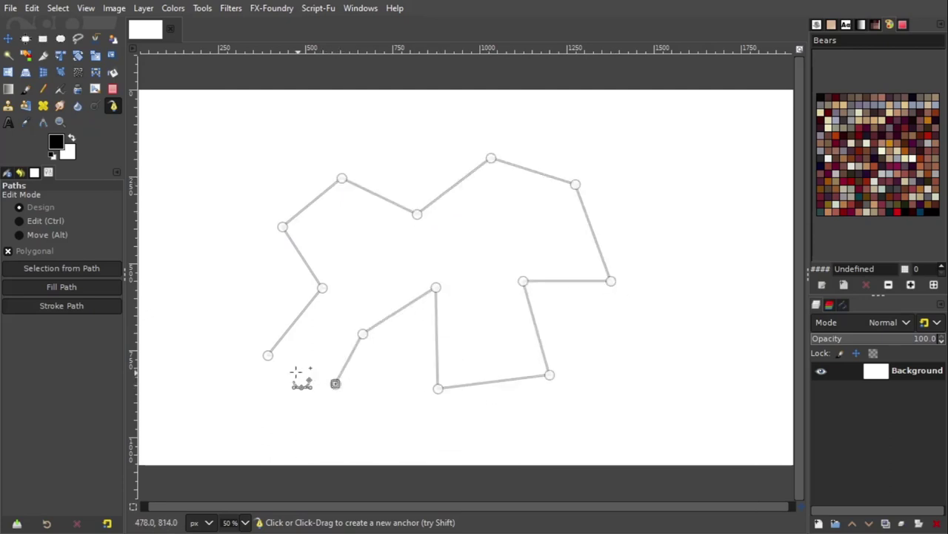
pyautogui.press('ctrl')
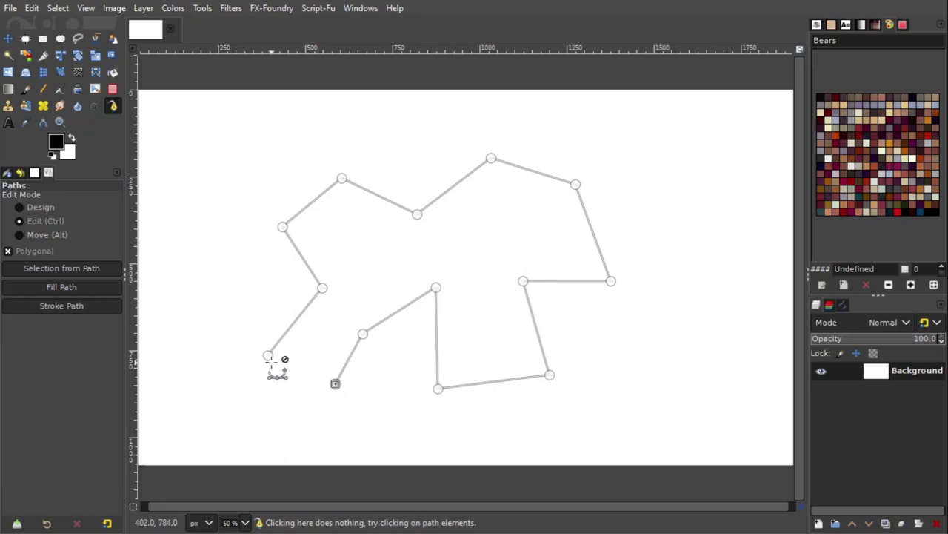
pyautogui.keyDown('ctrl'); pyautogui.click(268, 355); pyautogui.keyUp('ctrl')
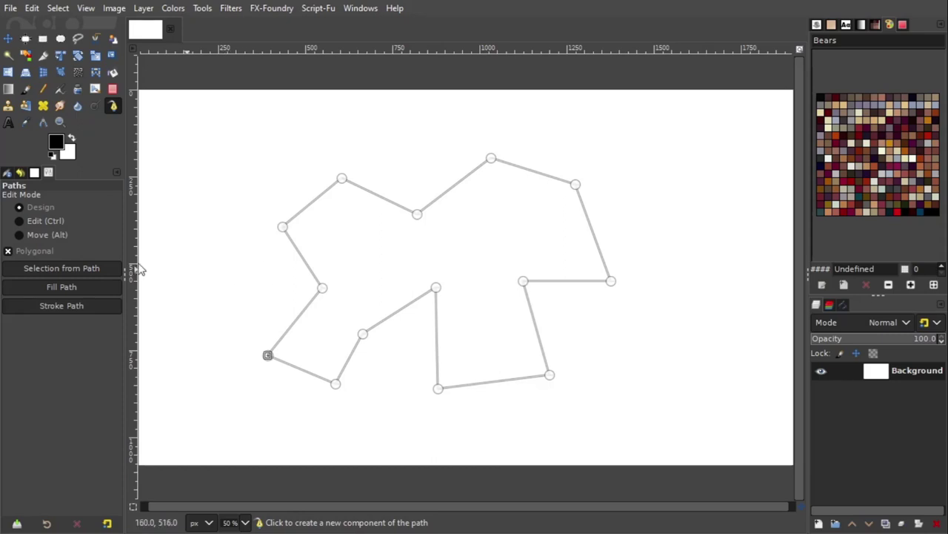
# Reshape the outline by dragging its edges and corners, undoing one stray anchor.
pyautogui.click(37, 209)
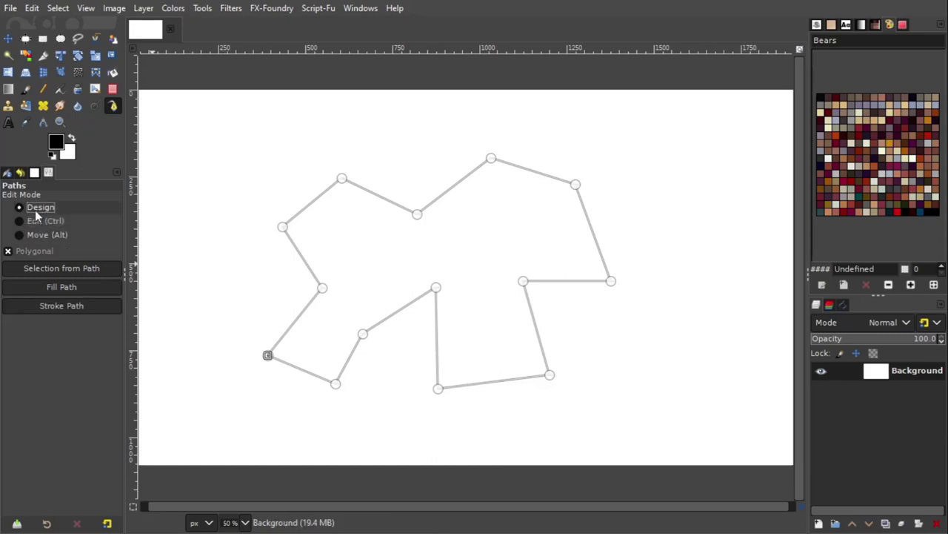
pyautogui.moveTo(601, 233); pyautogui.dragTo(636, 213)
pyautogui.moveTo(561, 163)
pyautogui.mouseDown()
pyautogui.moveTo(564, 206)
pyautogui.moveTo(562, 152)
pyautogui.mouseUp()
pyautogui.moveTo(456, 175); pyautogui.dragTo(470, 210)
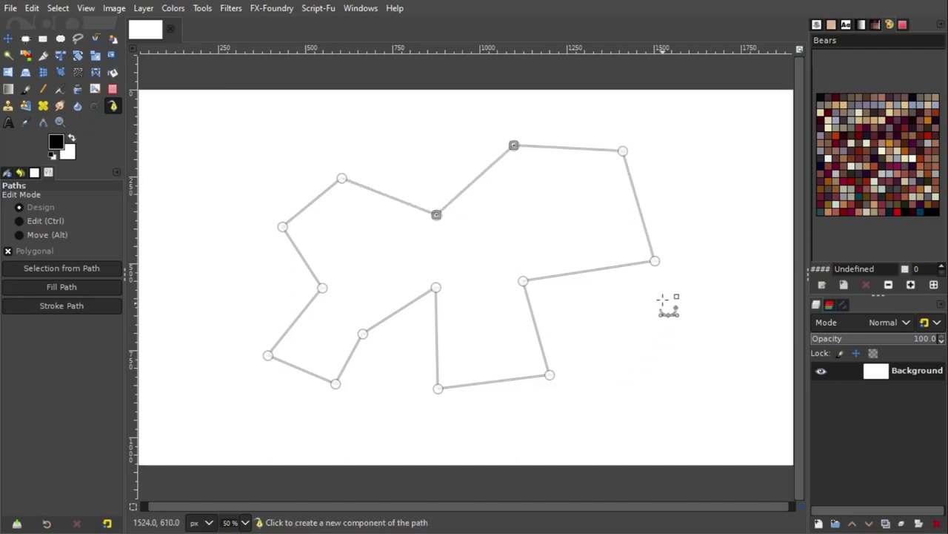
pyautogui.press('ctrl')
pyautogui.moveTo(655, 261)
pyautogui.mouseDown()
pyautogui.moveTo(645, 329)
pyautogui.moveTo(620, 227)
pyautogui.moveTo(614, 322)
pyautogui.moveTo(664, 251)
pyautogui.moveTo(622, 309)
pyautogui.moveTo(650, 239)
pyautogui.moveTo(608, 262)
pyautogui.moveTo(636, 294)
pyautogui.moveTo(679, 259)
pyautogui.moveTo(593, 237)
pyautogui.moveTo(650, 294)
pyautogui.moveTo(647, 266)
pyautogui.moveTo(658, 248)
pyautogui.moveTo(643, 260)
pyautogui.mouseUp()
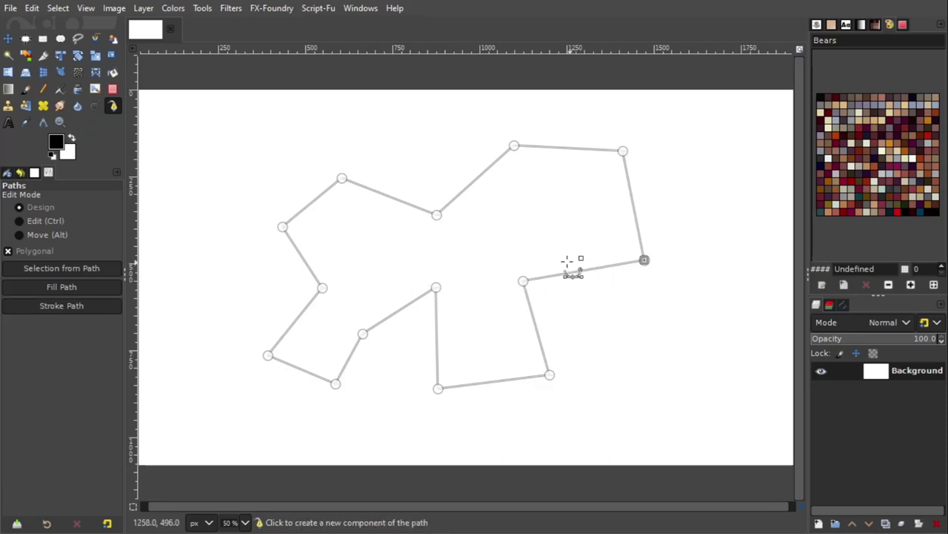
pyautogui.moveTo(523, 281); pyautogui.dragTo(542, 279)
pyautogui.moveTo(435, 287); pyautogui.dragTo(423, 310)
pyautogui.keyDown('shift'); pyautogui.click(356, 309); pyautogui.keyUp('shift')
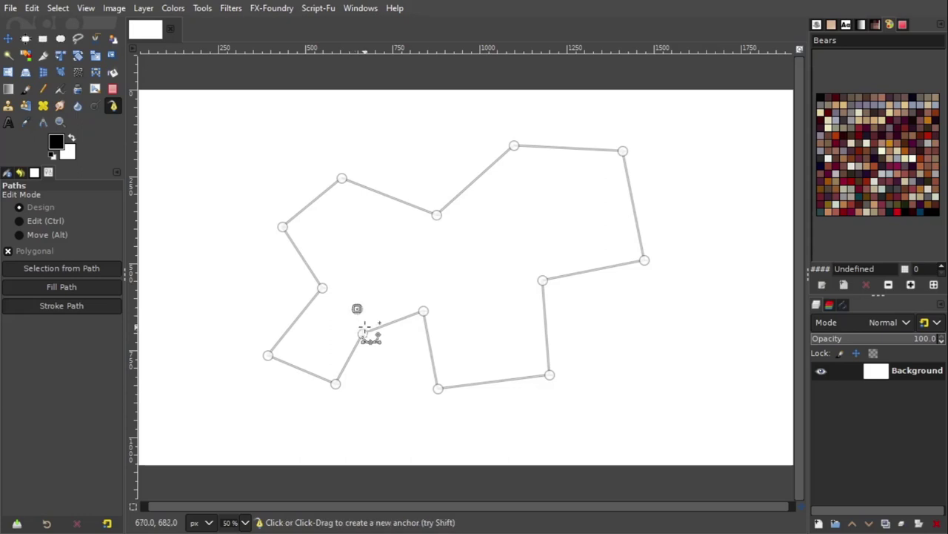
pyautogui.hotkey('ctrl', 'z')
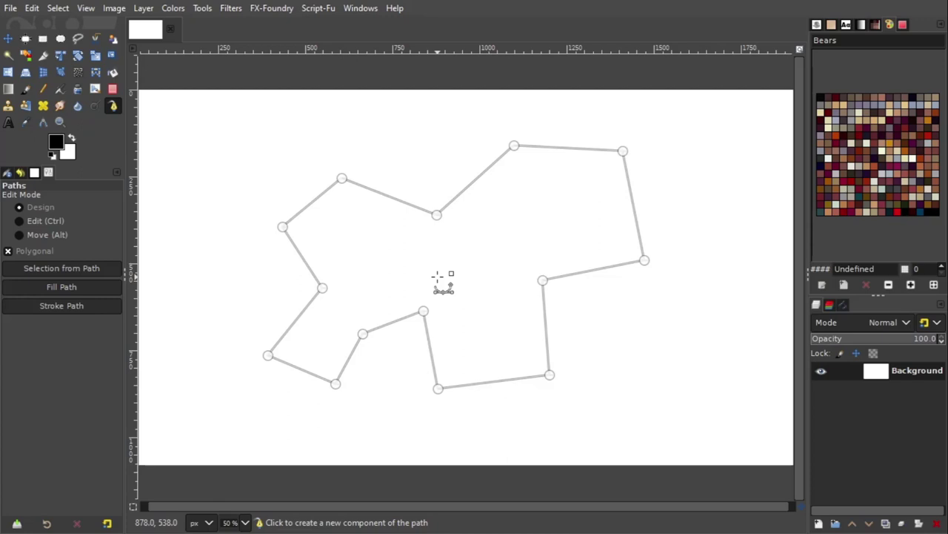
pyautogui.press('shift')
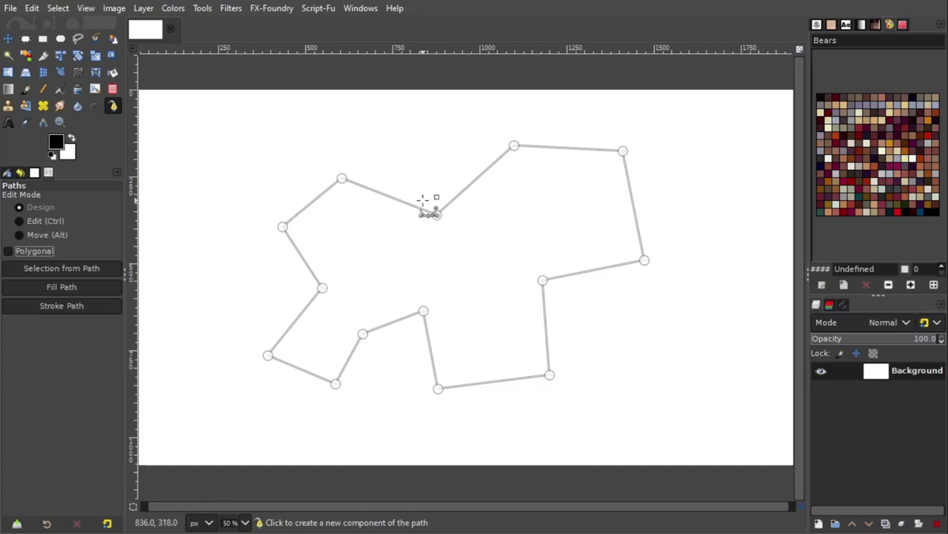
# Close the outline drawing without saving.
pyautogui.click(10, 8)
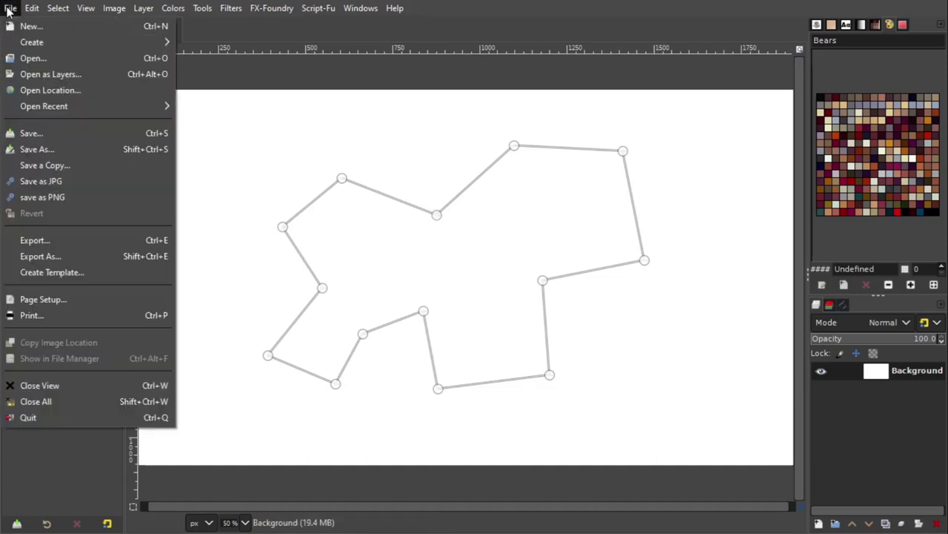
pyautogui.click(45, 403)
pyautogui.click(265, 260)
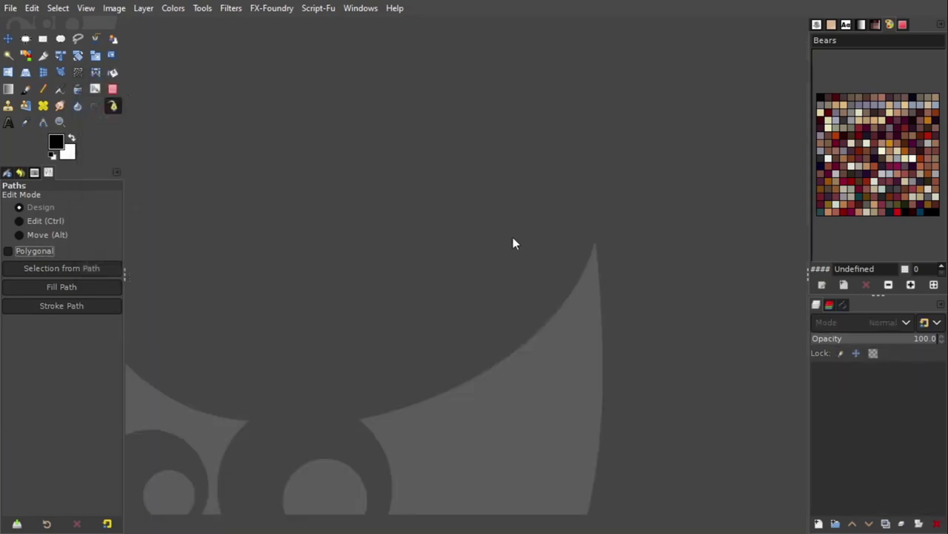
# Open 'girl-with hat path tool.jpg' from the recent files list.
pyautogui.click(11, 8)
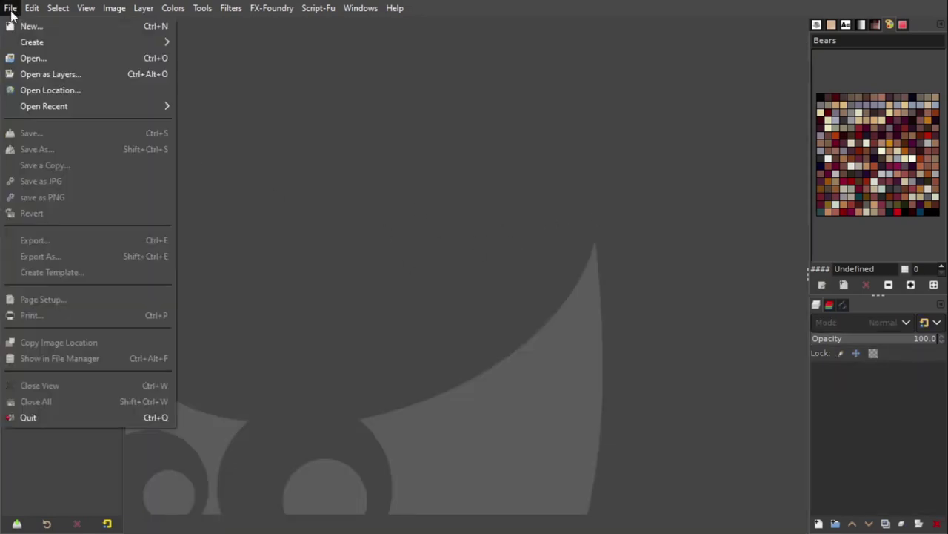
pyautogui.moveTo(77, 108)
pyautogui.click(224, 111)
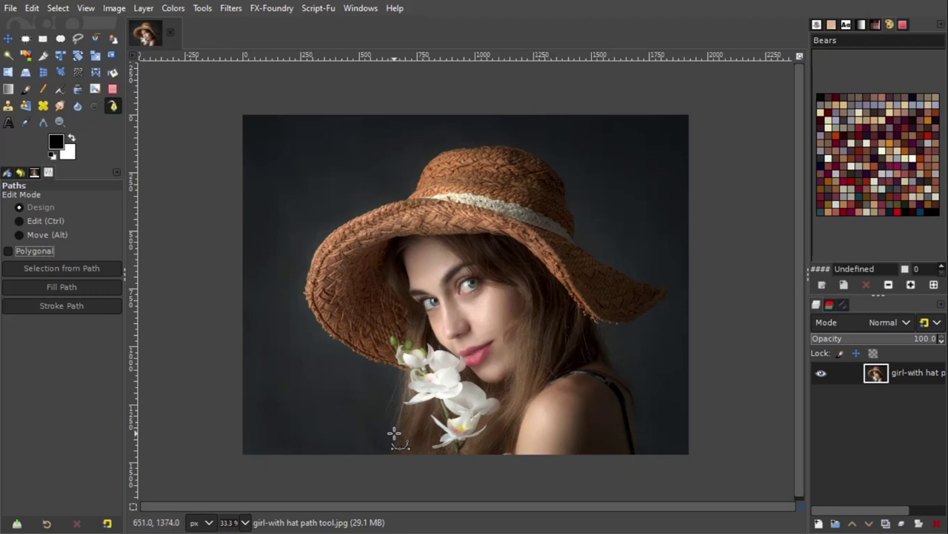
# Zoom in and scroll down to the hair beside the orchids at the photo's bottom edge.
pyautogui.scroll(5, 394, 436)
pyautogui.scroll(-3, 404, 423)
pyautogui.scroll(1, 406, 420)
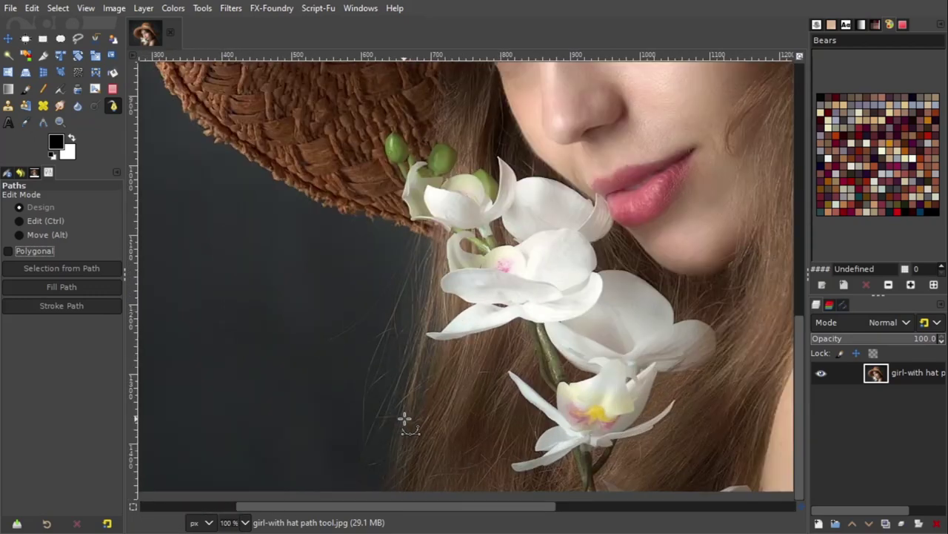
pyautogui.scroll(-2, 406, 420)
pyautogui.scroll(2, 405, 421)
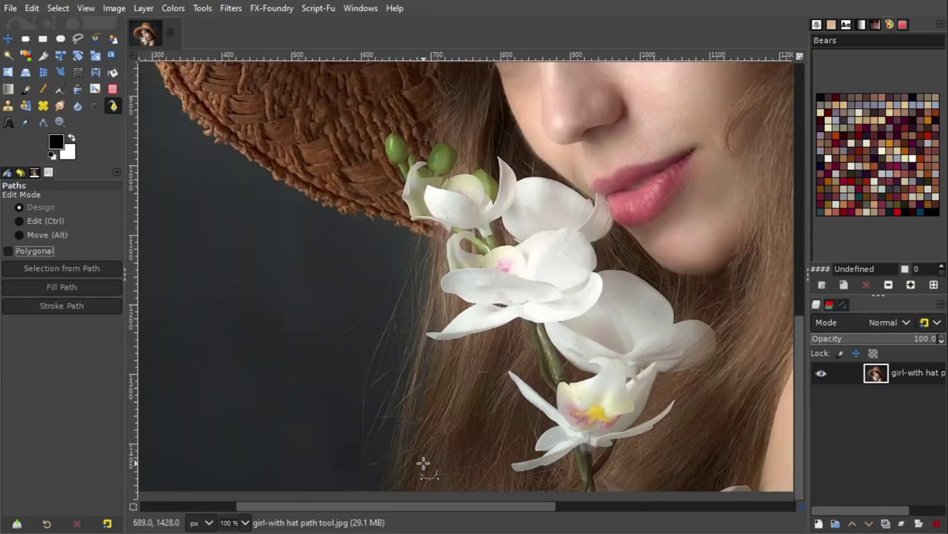
pyautogui.scroll(-2, 439, 454)
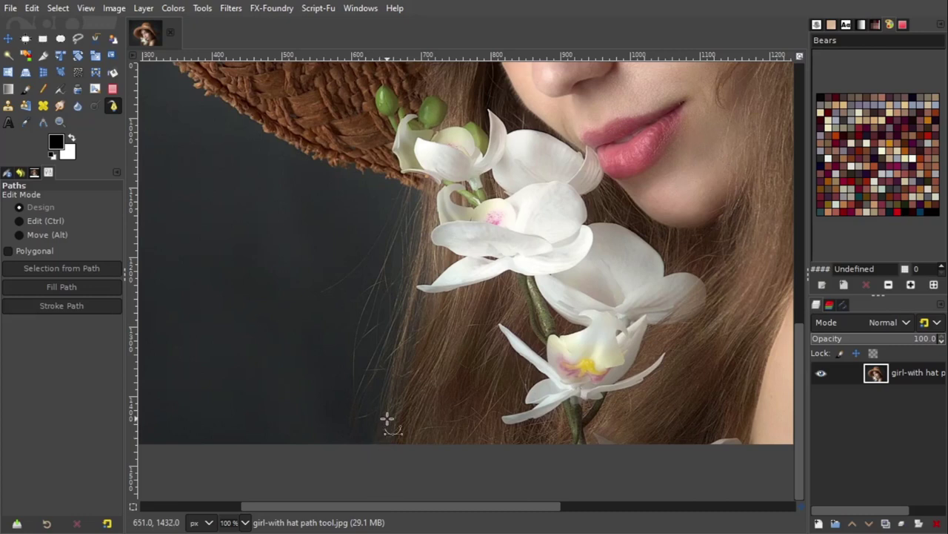
# Place anchors from the photo's bottom edge up along the hat brim to its left edge.
pyautogui.click(373, 444)
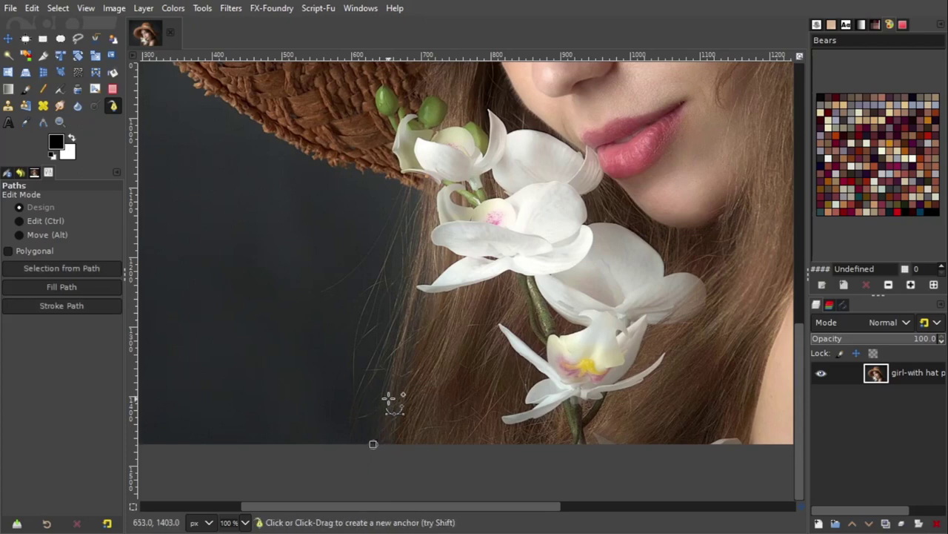
pyautogui.moveTo(404, 304); pyautogui.dragTo(420, 263)
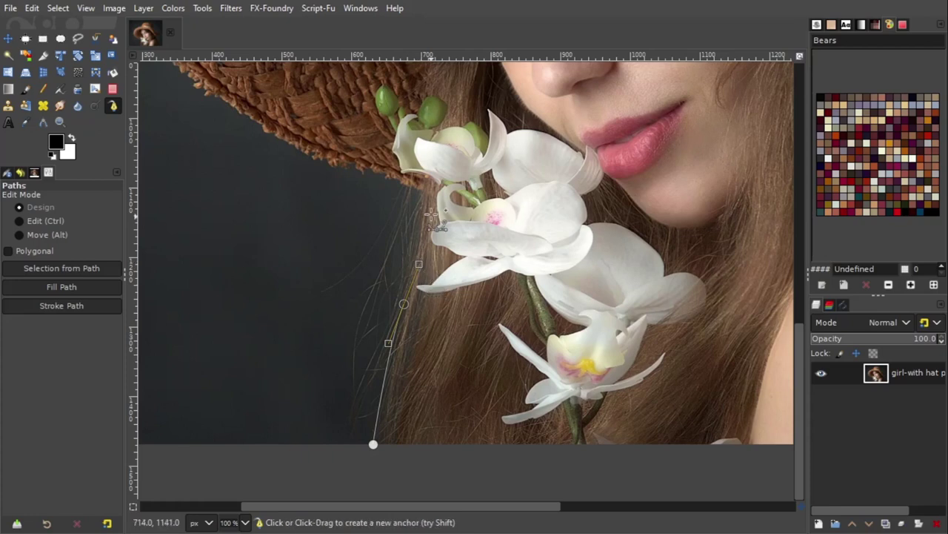
pyautogui.hotkey('ctrl', 'z')
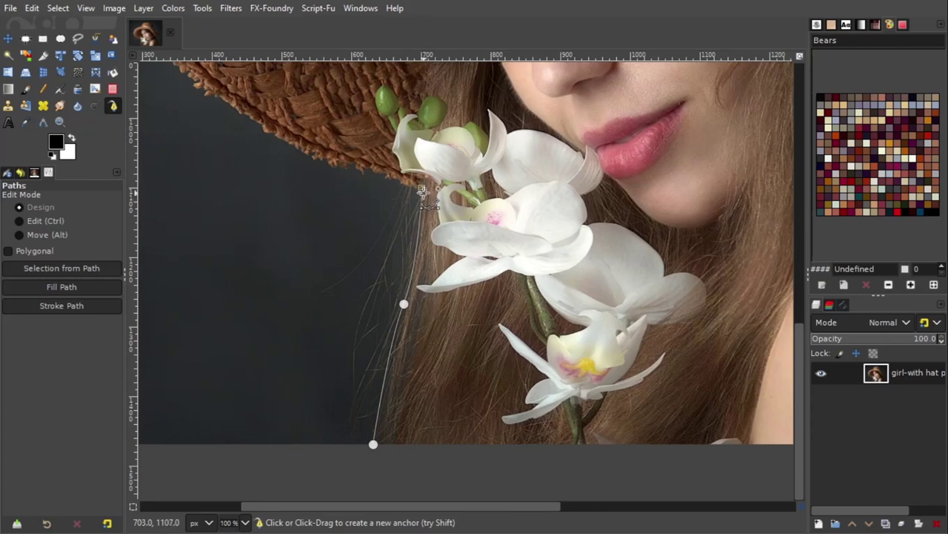
pyautogui.moveTo(311, 218); pyautogui.dragTo(400, 415)
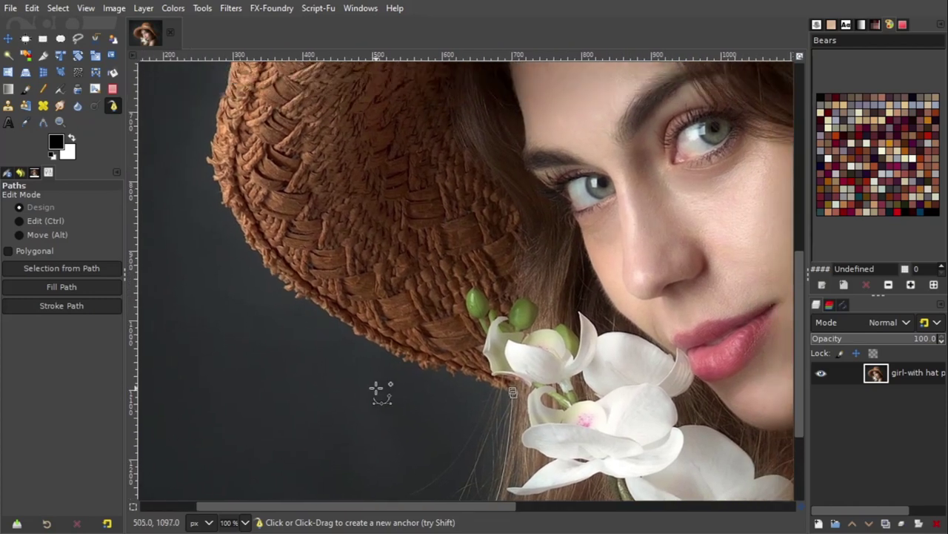
pyautogui.moveTo(407, 363); pyautogui.dragTo(355, 355)
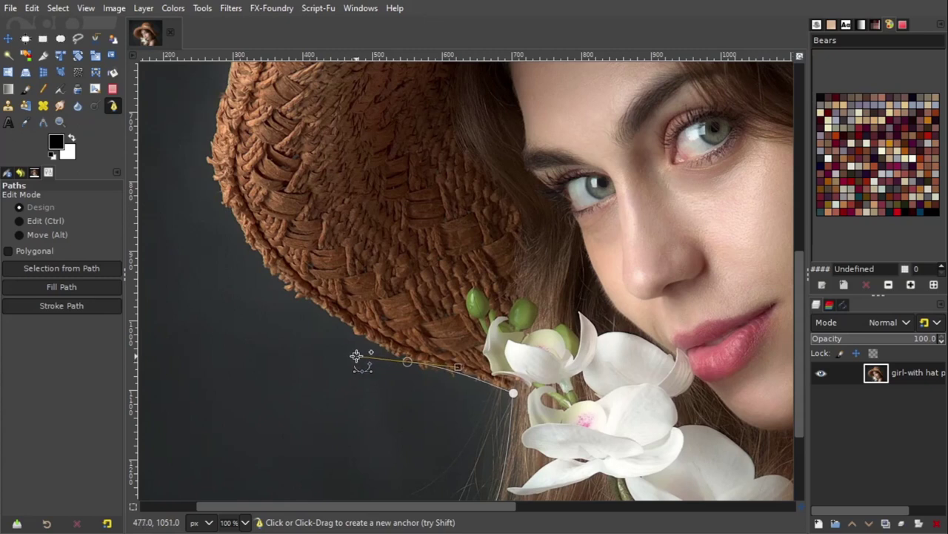
pyautogui.scroll(3, 254, 323)
pyautogui.hscroll(-2, 254, 324)
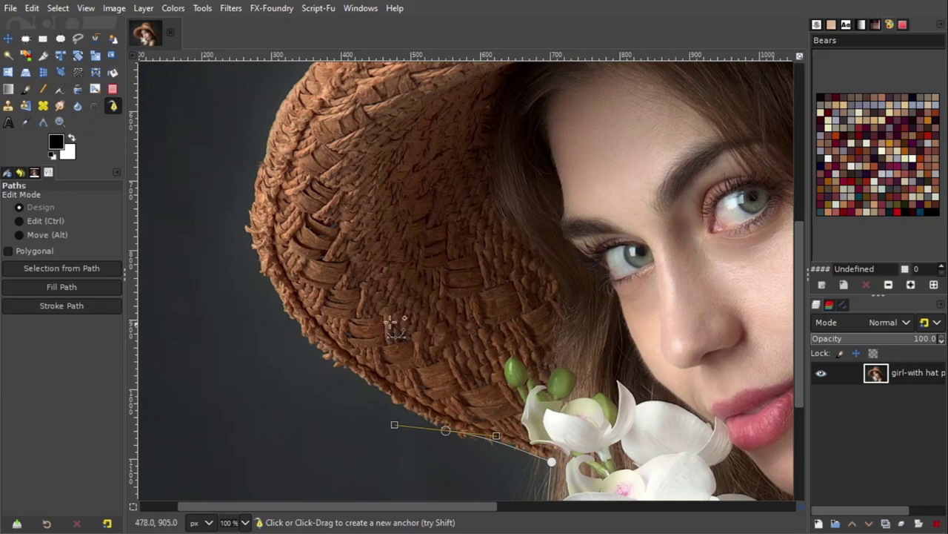
pyautogui.moveTo(251, 224); pyautogui.dragTo(230, 112)
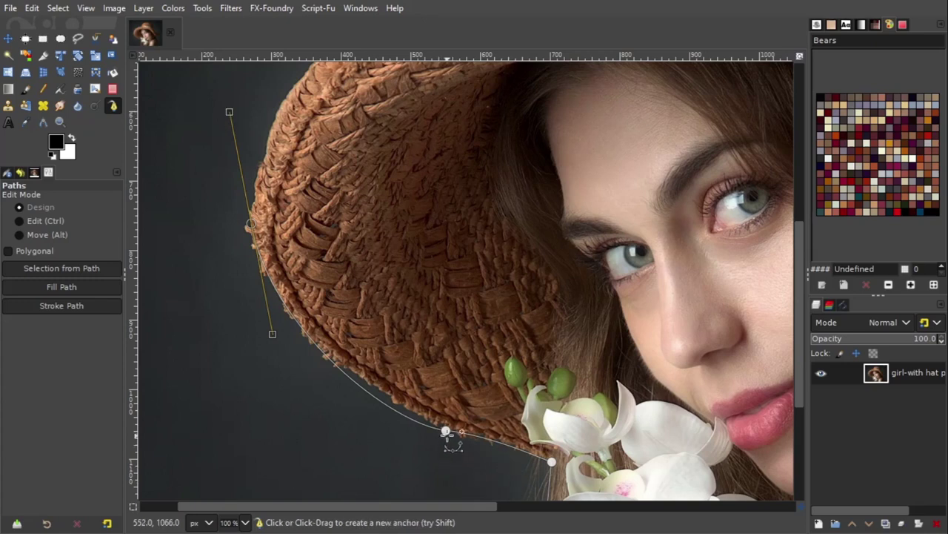
# Adjust the lower anchors' curves so the path hugs the brim near the flowers.
pyautogui.click(446, 430)
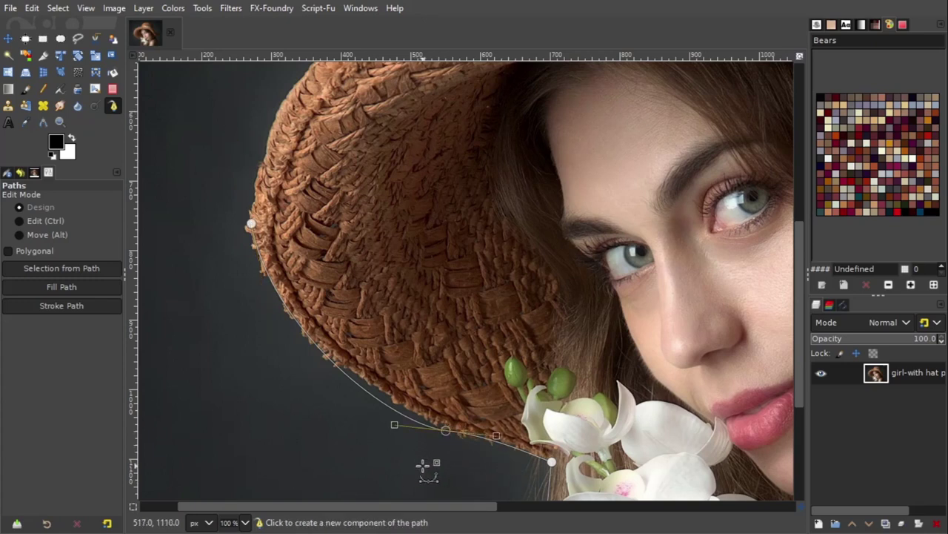
pyautogui.moveTo(394, 426); pyautogui.dragTo(397, 404)
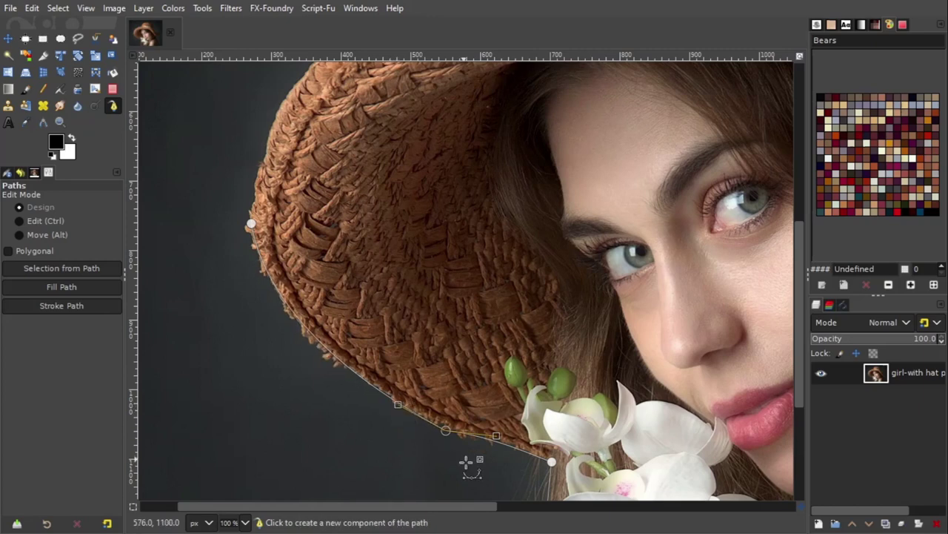
pyautogui.moveTo(461, 429); pyautogui.dragTo(462, 427)
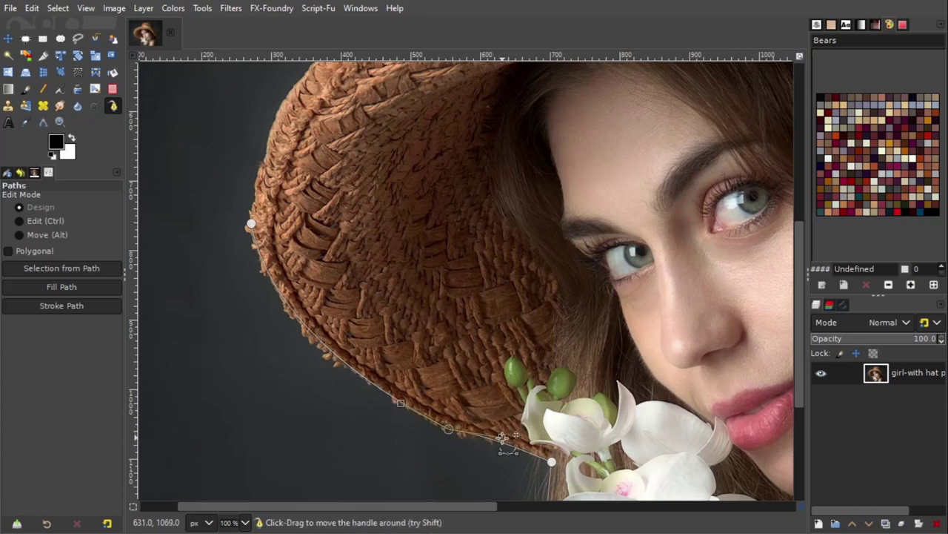
pyautogui.moveTo(501, 440); pyautogui.dragTo(509, 442)
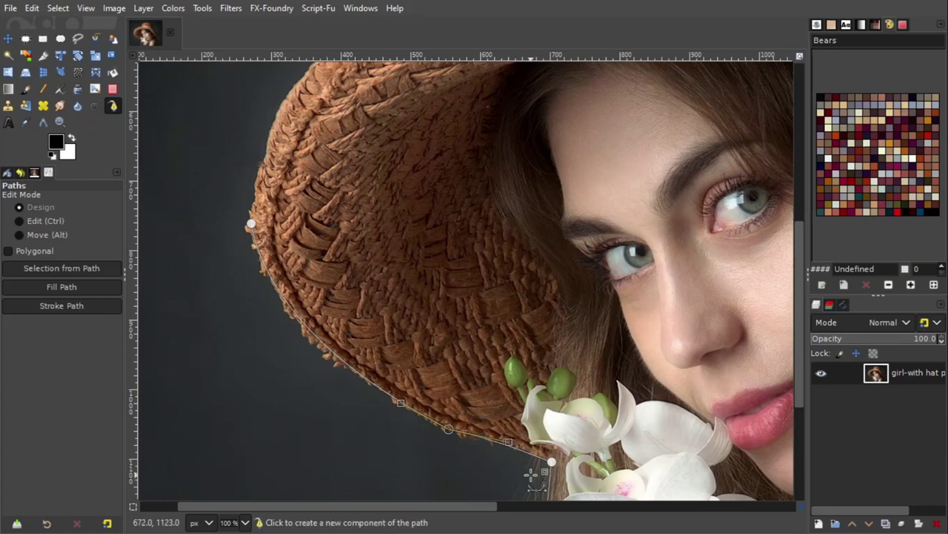
# Add anchors up the hat's left edge and onto the upper brim.
pyautogui.moveTo(369, 239); pyautogui.dragTo(392, 362)
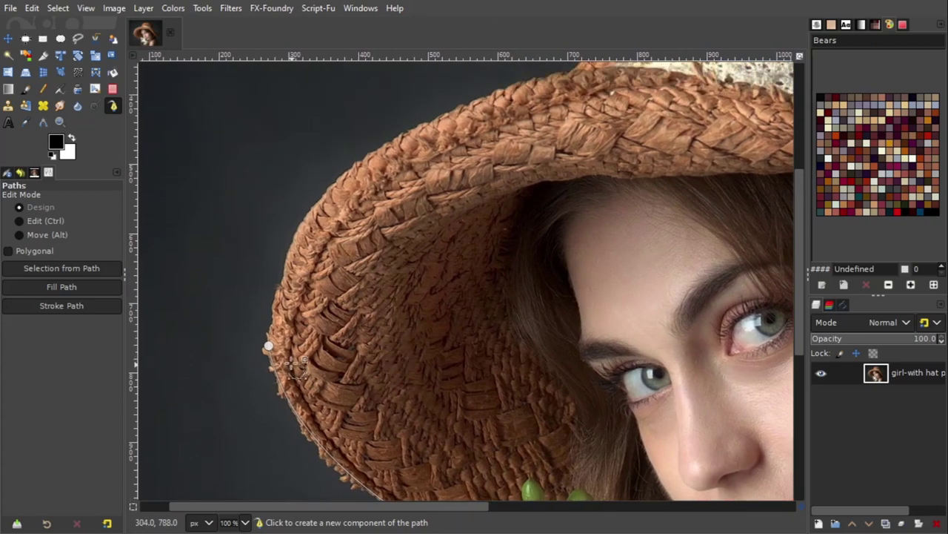
pyautogui.moveTo(268, 346); pyautogui.dragTo(290, 456)
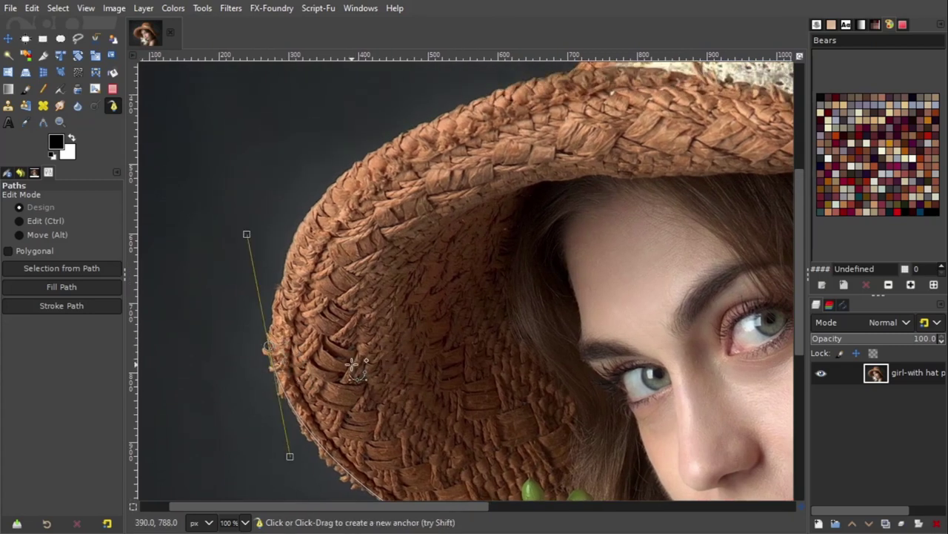
pyautogui.moveTo(389, 263); pyautogui.dragTo(383, 297)
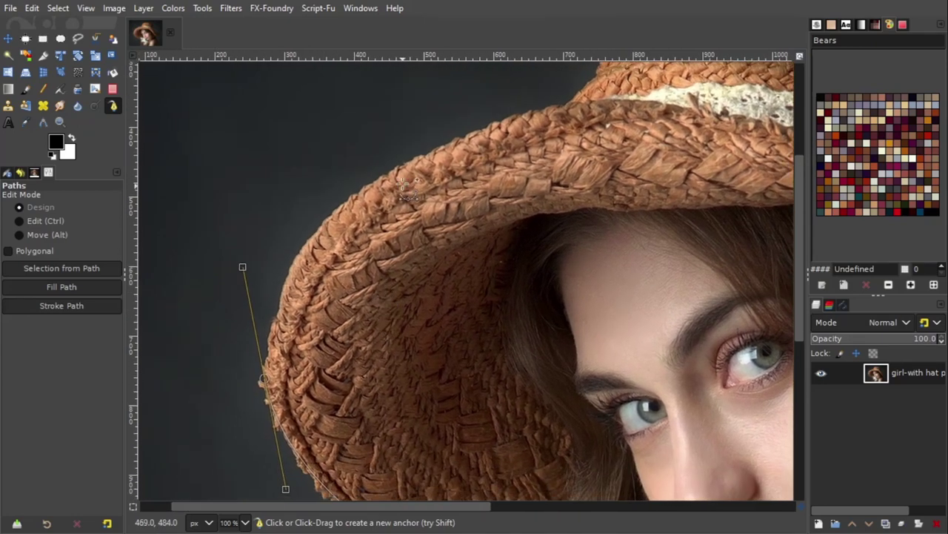
pyautogui.moveTo(398, 169); pyautogui.dragTo(425, 160)
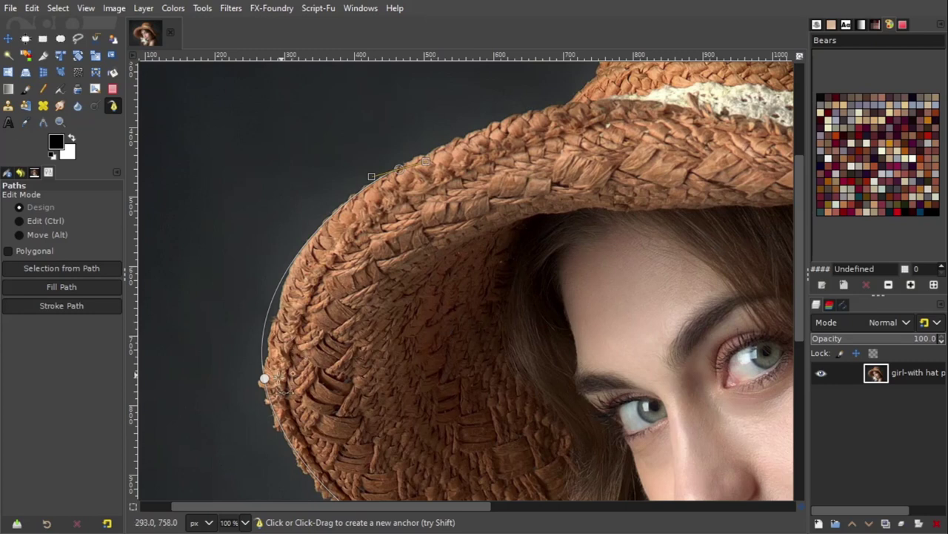
# Undo a stray anchor and bend the curves to follow the left and upper brim.
pyautogui.moveTo(264, 380); pyautogui.dragTo(253, 291)
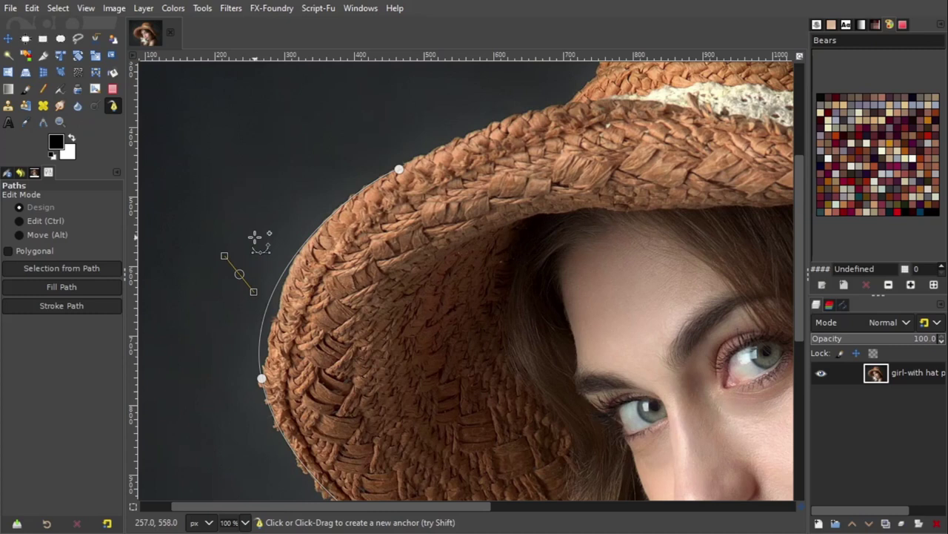
pyautogui.hotkey('ctrl', 'z')
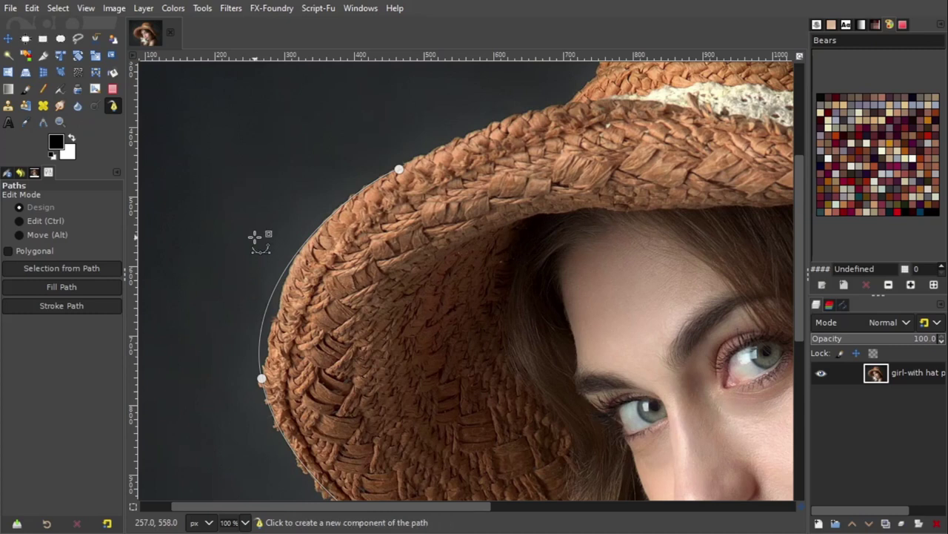
pyautogui.click(261, 379)
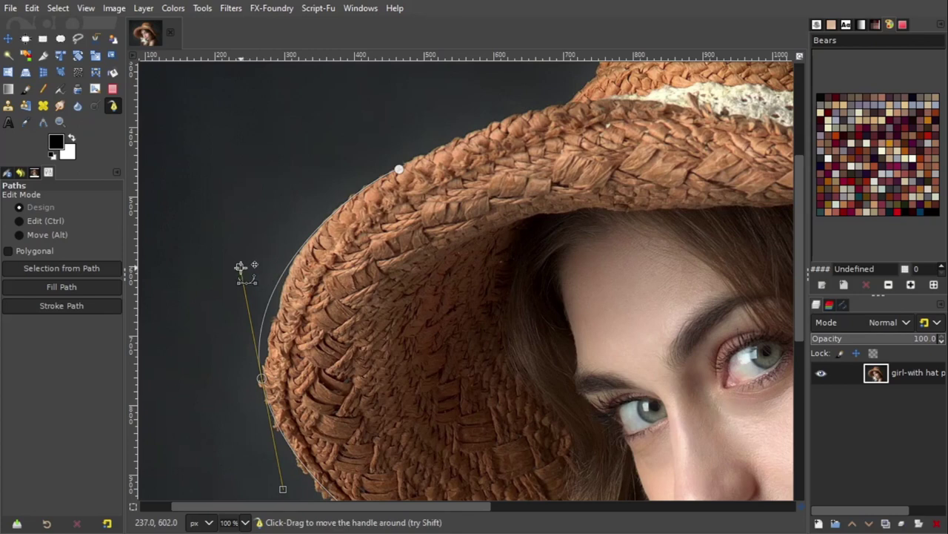
pyautogui.moveTo(239, 266); pyautogui.dragTo(288, 244)
pyautogui.moveTo(399, 169); pyautogui.dragTo(308, 221)
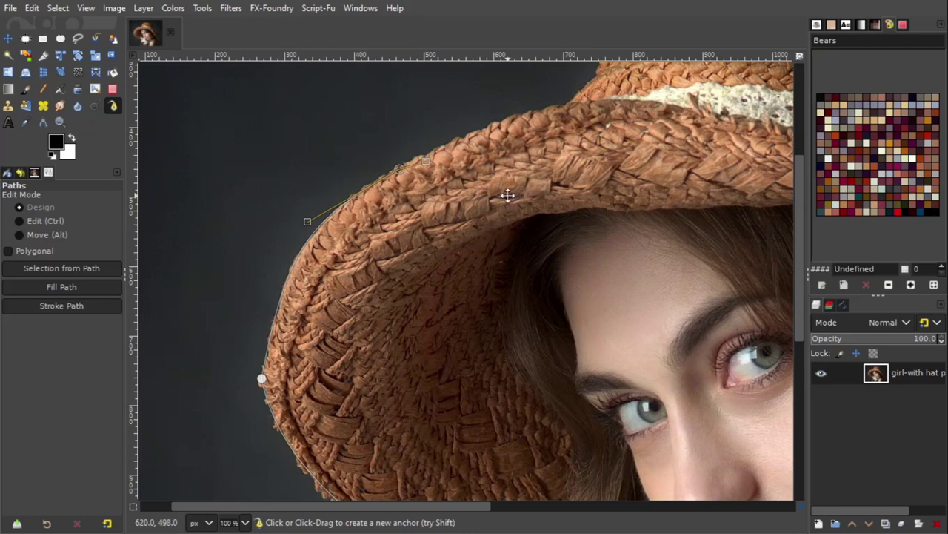
pyautogui.moveTo(509, 194); pyautogui.dragTo(364, 324)
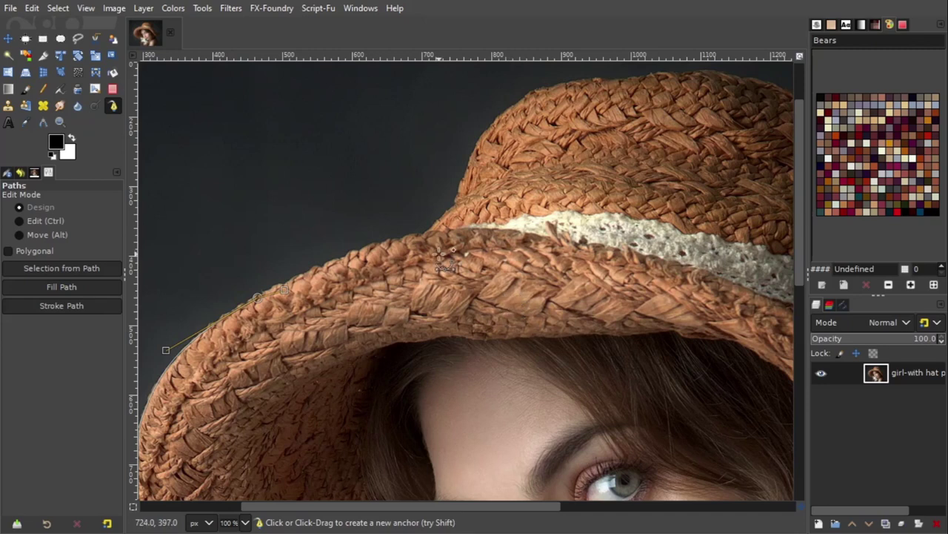
# Add path anchors along the top of the hat brim, panning the view along the edge.
pyautogui.click(391, 244)
pyautogui.click(428, 236)
pyautogui.moveTo(455, 209); pyautogui.dragTo(542, 163)
pyautogui.scroll(3, 460, 212)
pyautogui.hscroll(2, 460, 212)
pyautogui.scroll(1, 428, 223)
pyautogui.hscroll(3, 427, 223)
pyautogui.moveTo(474, 228); pyautogui.dragTo(489, 231)
pyautogui.hscroll(3, 489, 231)
pyautogui.scroll(-1, 489, 231)
pyautogui.moveTo(543, 282)
pyautogui.mouseDown()
pyautogui.moveTo(629, 385)
pyautogui.moveTo(555, 290)
pyautogui.mouseUp()
pyautogui.moveTo(561, 359); pyautogui.dragTo(556, 393)
pyautogui.scroll(-2, 563, 356)
pyautogui.hscroll(1, 563, 356)
pyautogui.moveTo(554, 292); pyautogui.dragTo(650, 277)
pyautogui.scroll(-2, 586, 333)
pyautogui.hscroll(-1, 586, 332)
pyautogui.hscroll(2, 523, 250)
pyautogui.scroll(1, 524, 249)
pyautogui.hscroll(2, 523, 250)
pyautogui.scroll(-2, 523, 249)
pyautogui.click(463, 292)
pyautogui.click(362, 219)
# Anchor the brim tip as a sharp corner and curve the segment below it.
pyautogui.scroll(-2, 521, 299)
pyautogui.hscroll(1, 521, 299)
pyautogui.click(436, 220)
pyautogui.scroll(-3, 546, 309)
pyautogui.moveTo(579, 241); pyautogui.dragTo(565, 249)
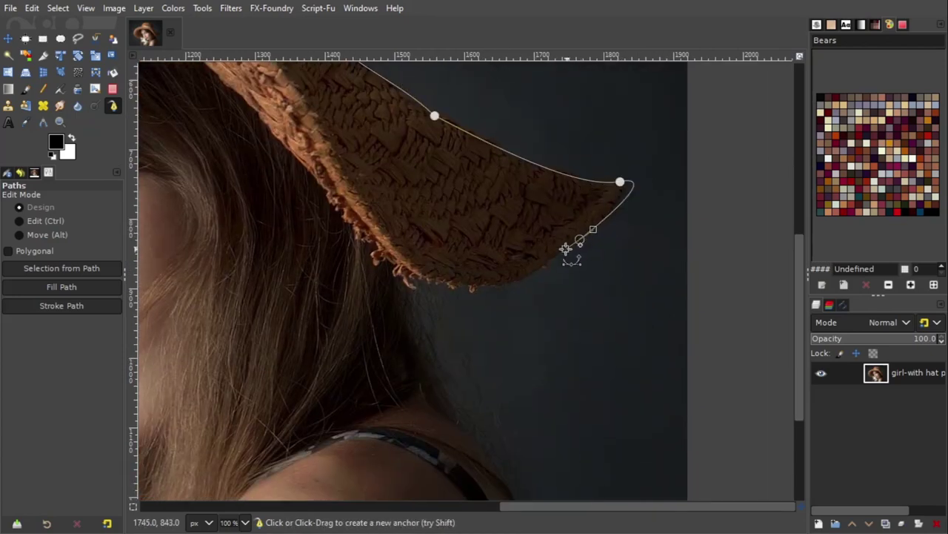
pyautogui.moveTo(635, 186); pyautogui.dragTo(620, 181)
pyautogui.moveTo(573, 243); pyautogui.dragTo(526, 276)
# Continue the path down the neck edge and around the shoulder to close the outline.
pyautogui.moveTo(415, 270); pyautogui.dragTo(328, 239)
pyautogui.scroll(-3, 413, 286)
pyautogui.hscroll(1, 413, 286)
pyautogui.moveTo(409, 285); pyautogui.dragTo(426, 300)
pyautogui.moveTo(370, 155)
pyautogui.mouseDown()
pyautogui.moveTo(338, 186)
pyautogui.moveTo(369, 152)
pyautogui.mouseUp()
pyautogui.moveTo(404, 290); pyautogui.dragTo(418, 291)
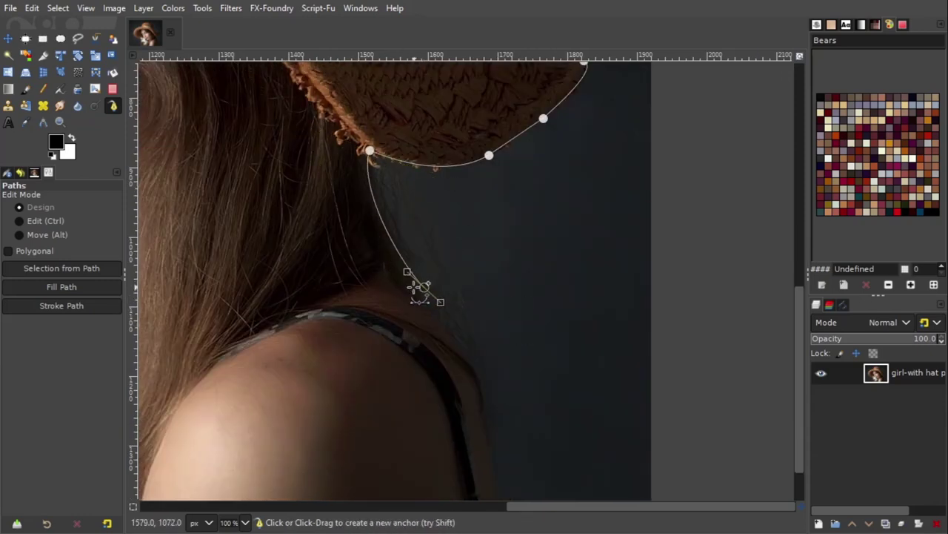
pyautogui.scroll(-3, 419, 291)
pyautogui.moveTo(493, 271); pyautogui.dragTo(504, 314)
pyautogui.scroll(-3, 502, 161)
pyautogui.moveTo(507, 192); pyautogui.dragTo(509, 271)
pyautogui.scroll(-2, 523, 280)
pyautogui.hscroll(-1, 523, 280)
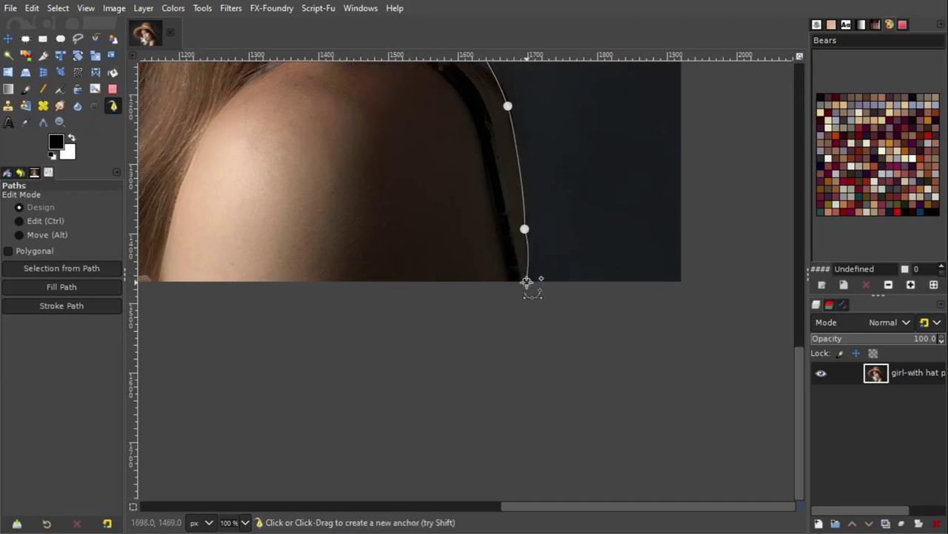
pyautogui.hscroll(-10, 586, 282)
pyautogui.scroll(-3, 491, 271)
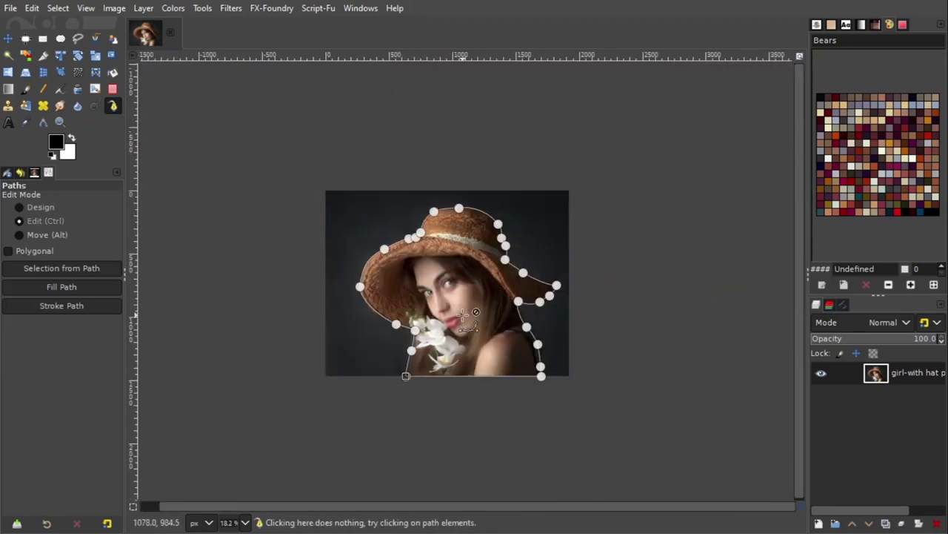
pyautogui.scroll(2, 470, 311)
pyautogui.hscroll(-1, 470, 311)
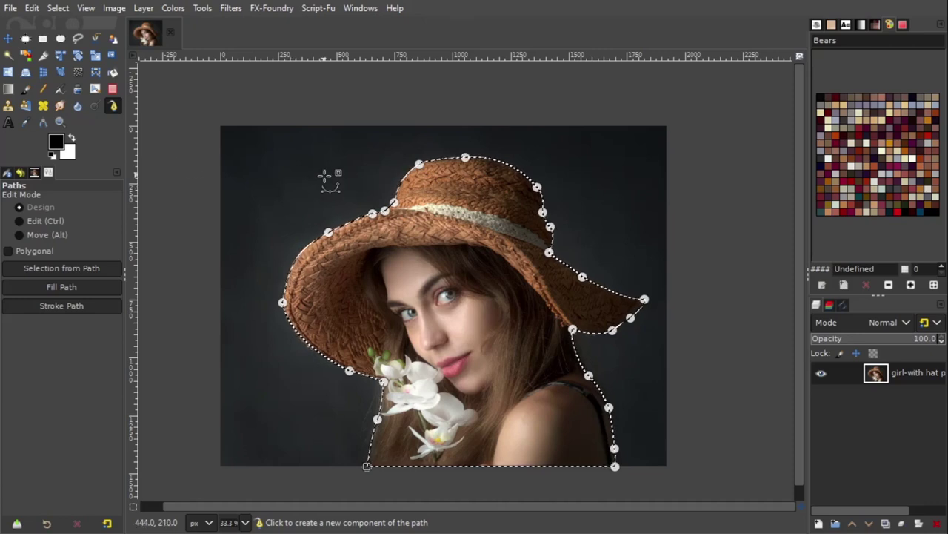
# Switch to the Move tool and check the saved path in the Paths list, then return to Layers.
pyautogui.click(9, 41)
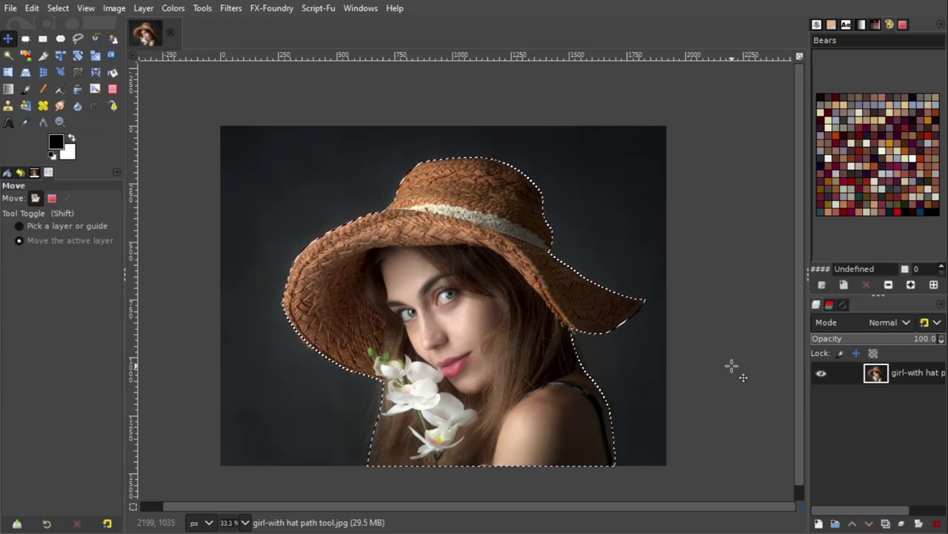
pyautogui.click(844, 306)
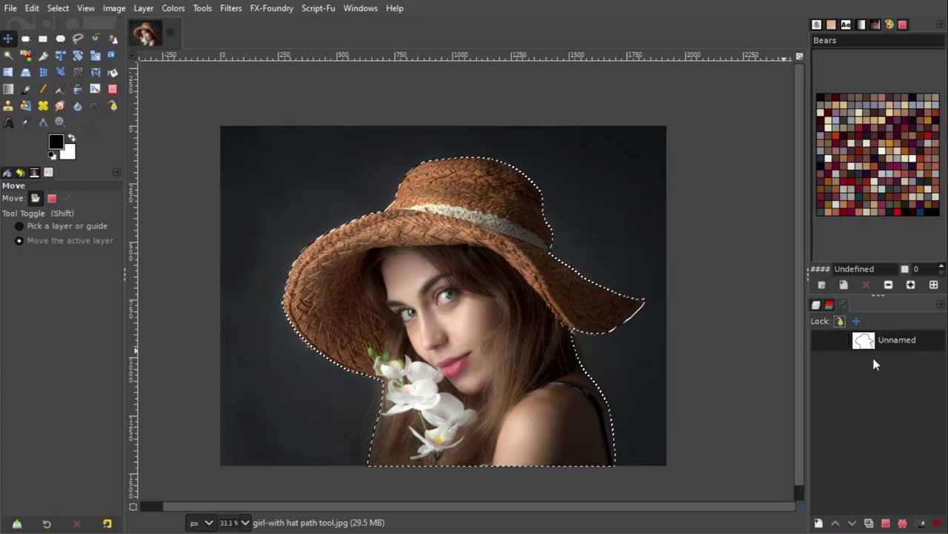
pyautogui.click(817, 305)
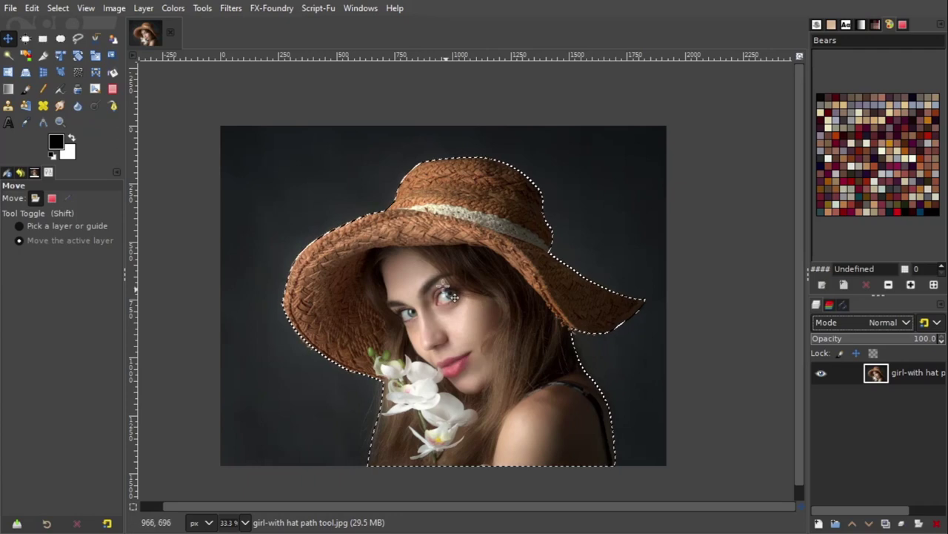
# Cut the selected woman out of the photo layer and check its alpha channel option.
pyautogui.click(32, 9)
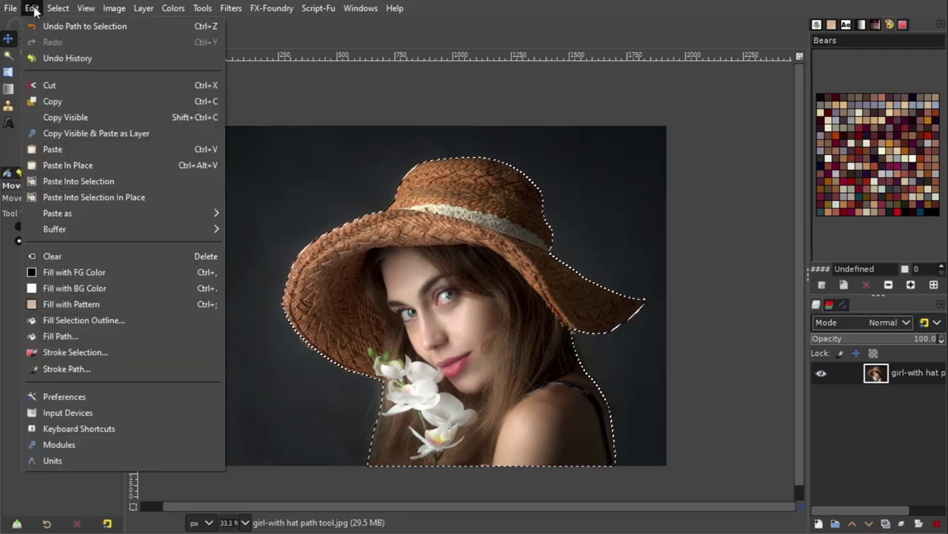
pyautogui.click(58, 89)
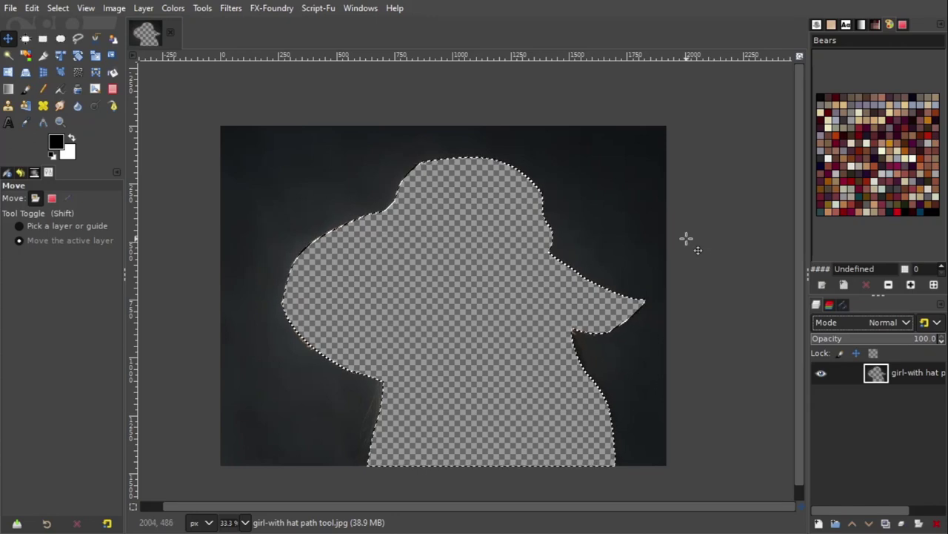
pyautogui.rightClick(908, 378)
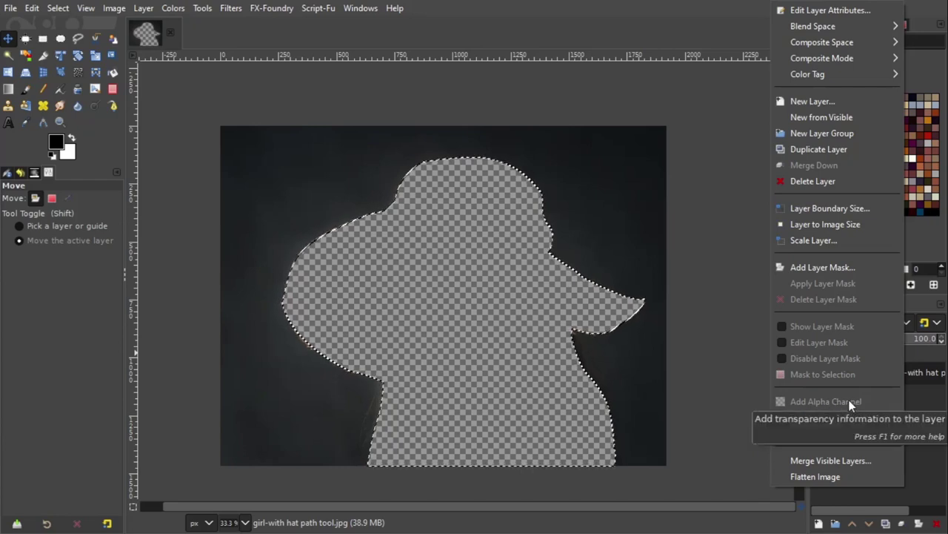
pyautogui.press('Escape')
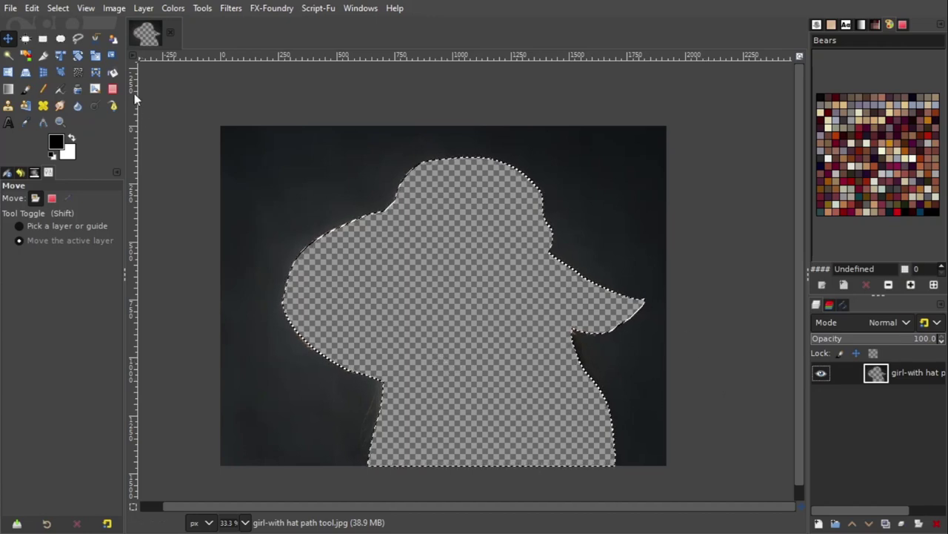
# Clear the selection with Select > None.
pyautogui.click(59, 9)
pyautogui.click(75, 43)
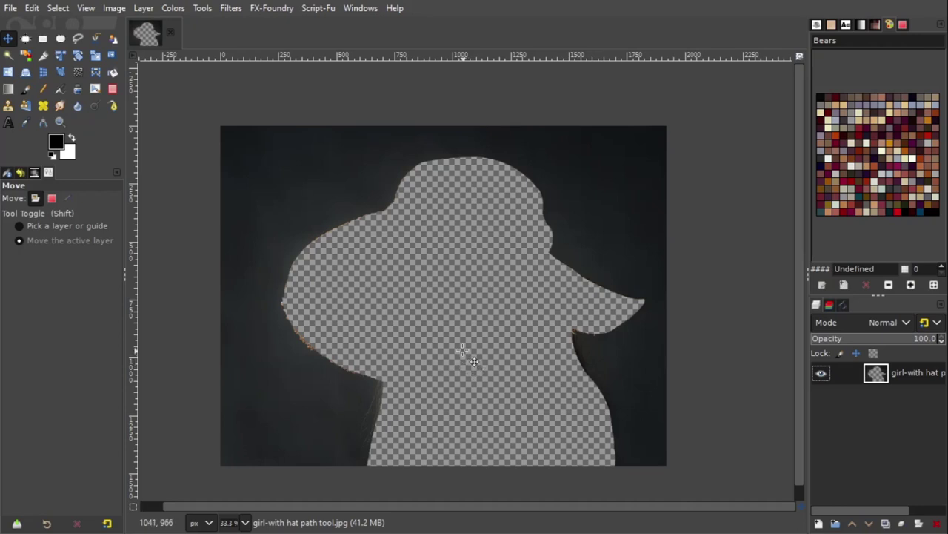
pyautogui.click(32, 8)
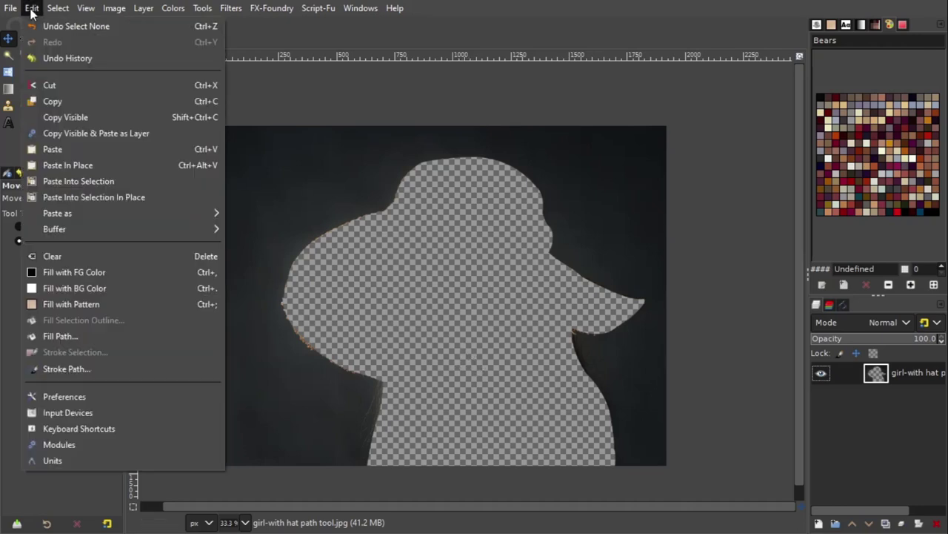
# Paste the woman back with Edit > Paste as > New Layer In Place.
pyautogui.moveTo(190, 213)
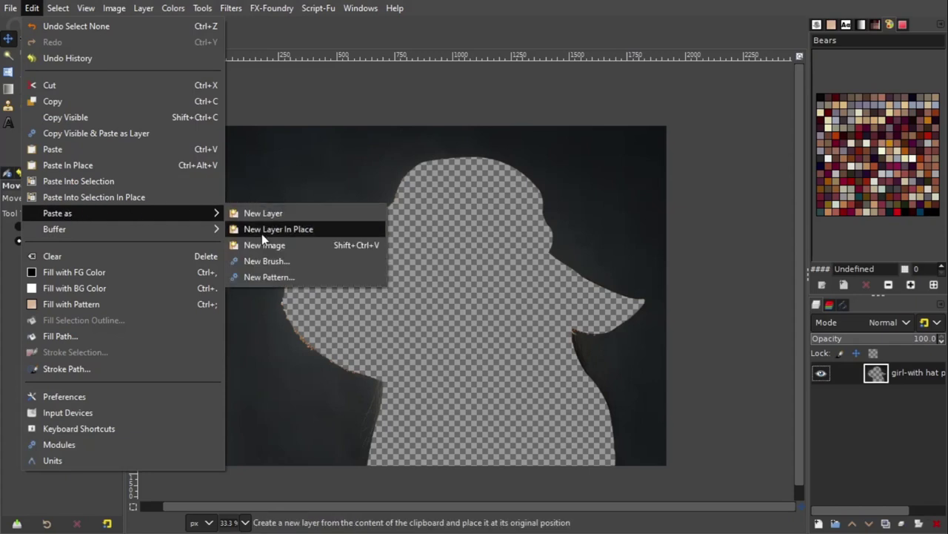
pyautogui.click(295, 231)
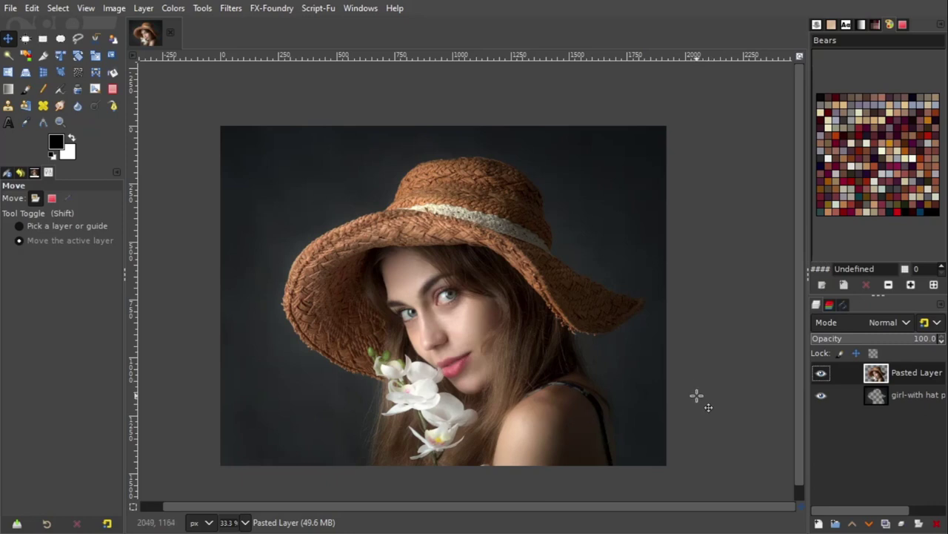
# Select the Pasted Layer's opaque area with Alpha to Selection, then clear it with Select > None.
pyautogui.rightClick(910, 372)
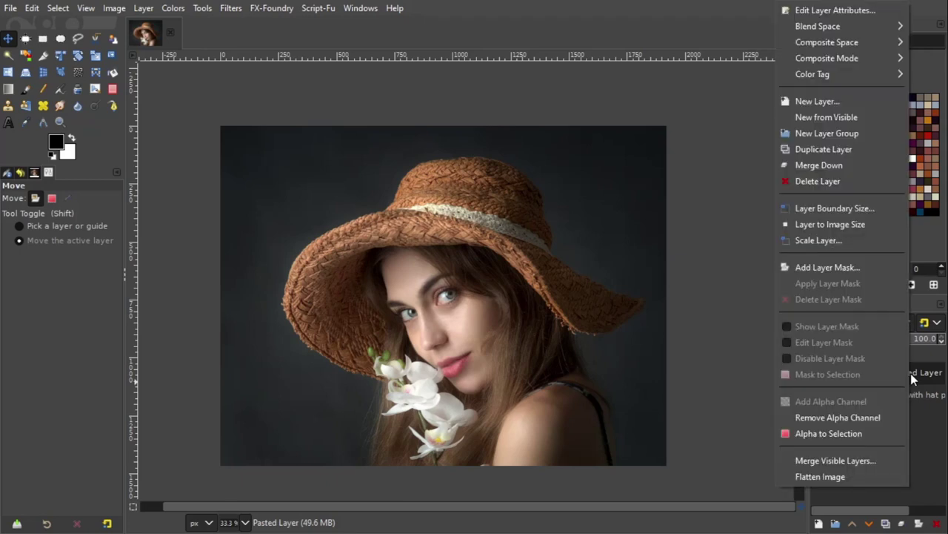
pyautogui.click(840, 433)
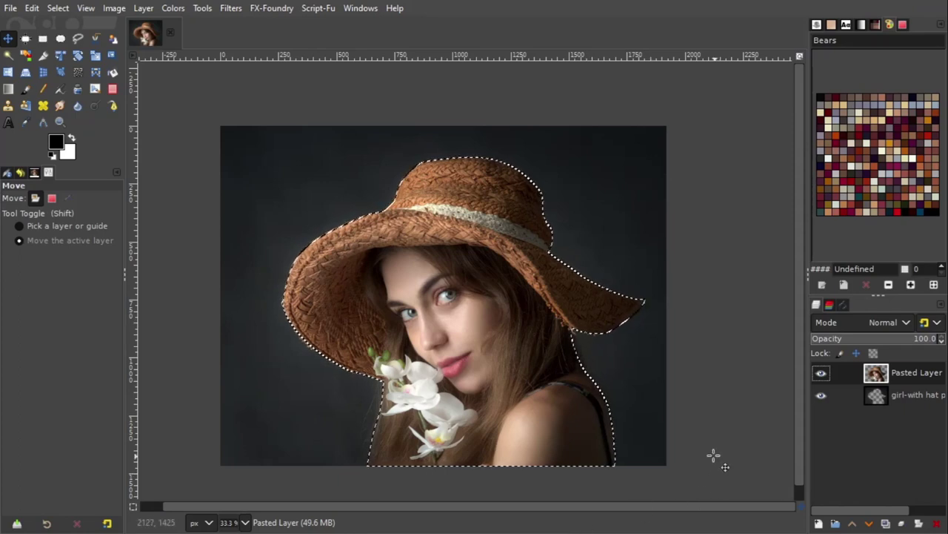
pyautogui.click(57, 9)
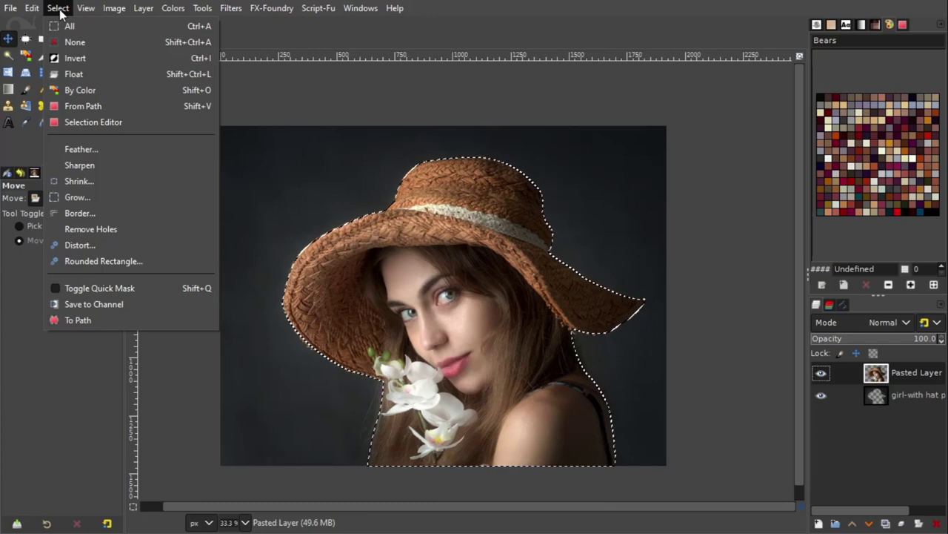
pyautogui.click(89, 44)
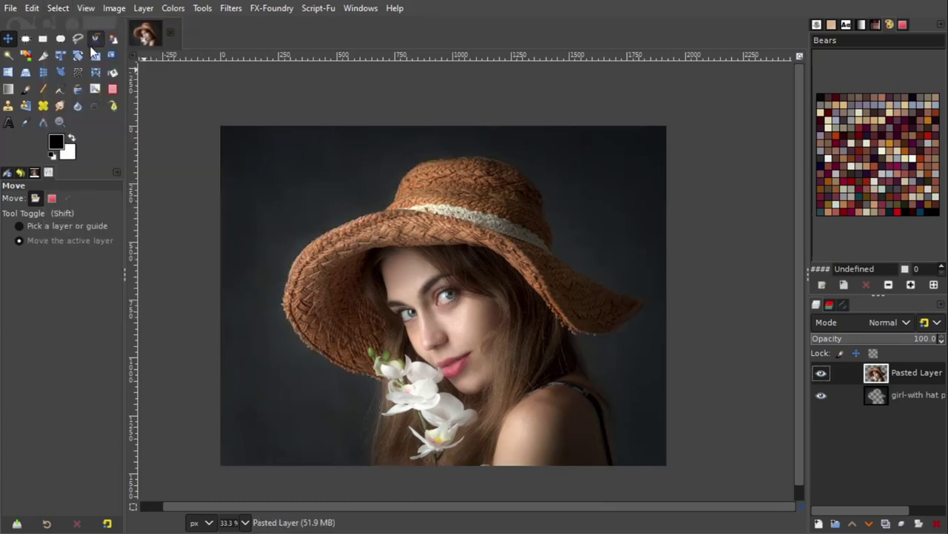
# Convert the Unnamed path to a selection, then go back to the Layers list.
pyautogui.click(843, 303)
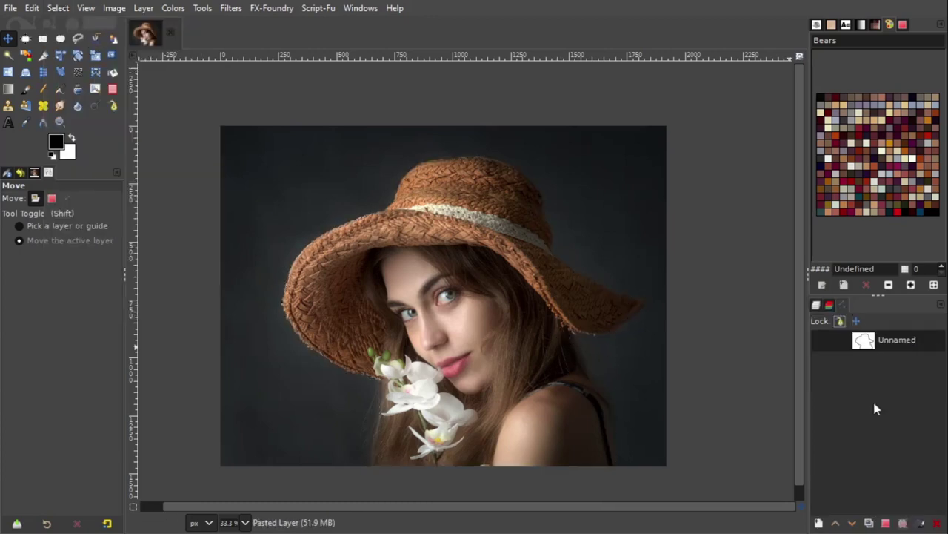
pyautogui.rightClick(897, 343)
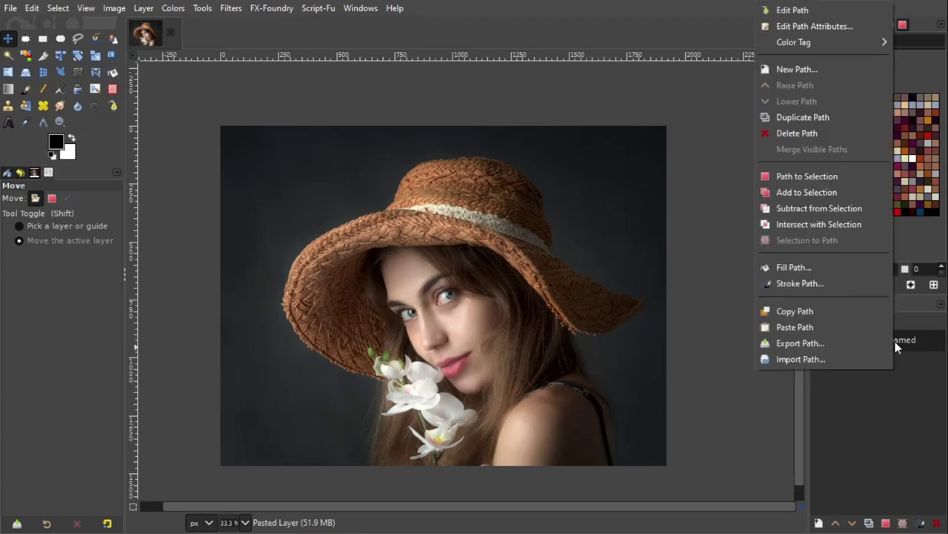
pyautogui.click(841, 182)
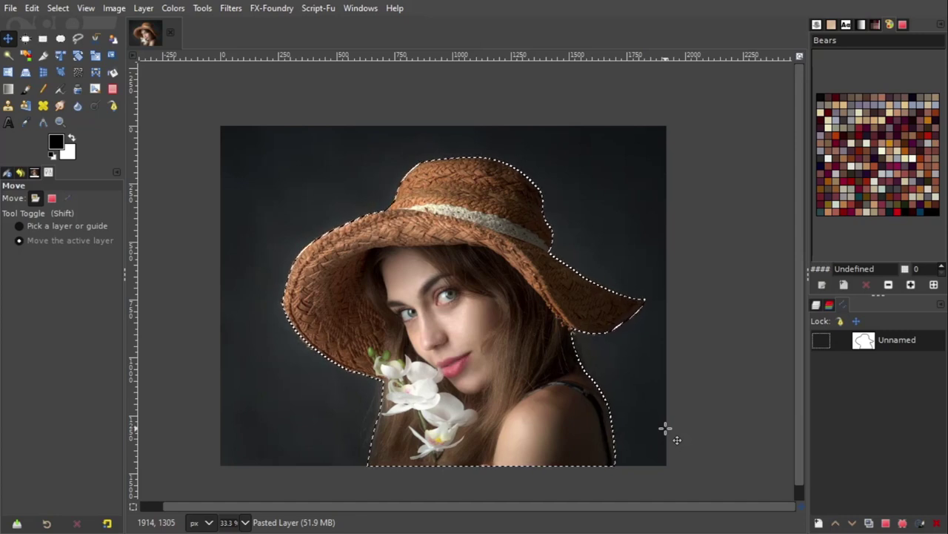
pyautogui.click(816, 305)
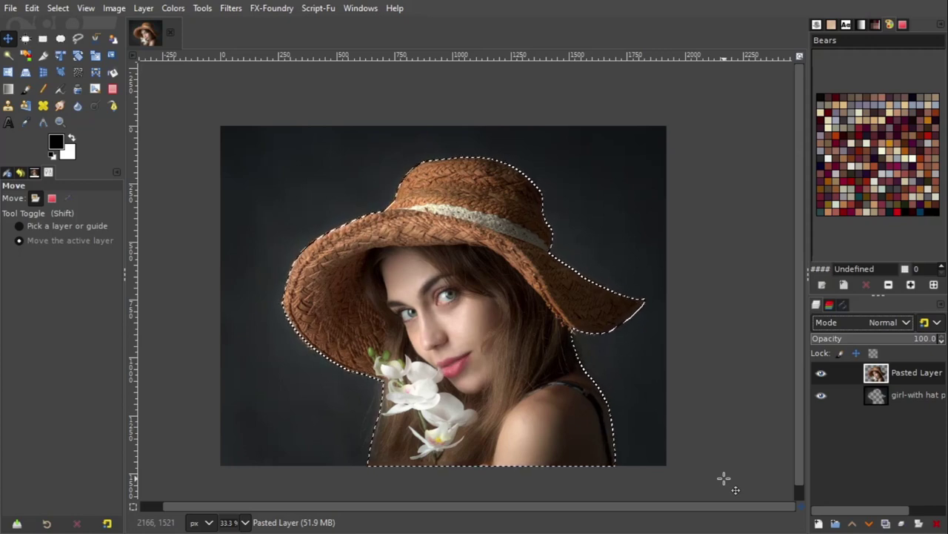
# Create a new layer named layer1 filled with Transparency.
pyautogui.click(818, 523)
pyautogui.moveTo(686, 157); pyautogui.dragTo(446, 37)
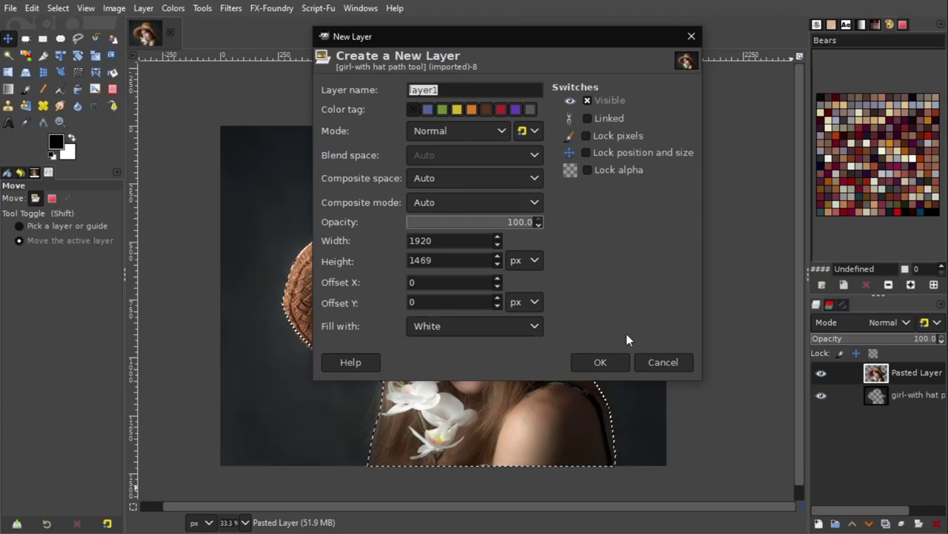
pyautogui.click(524, 331)
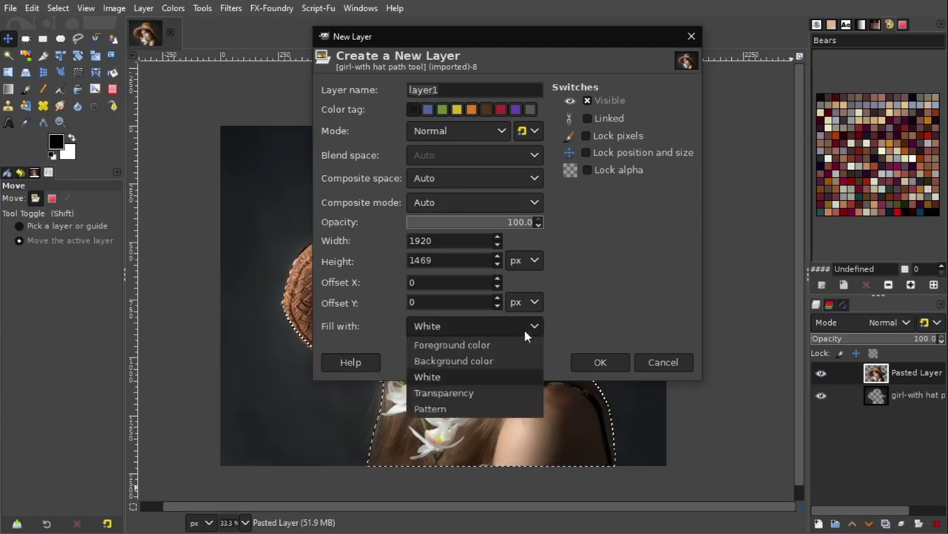
pyautogui.click(472, 395)
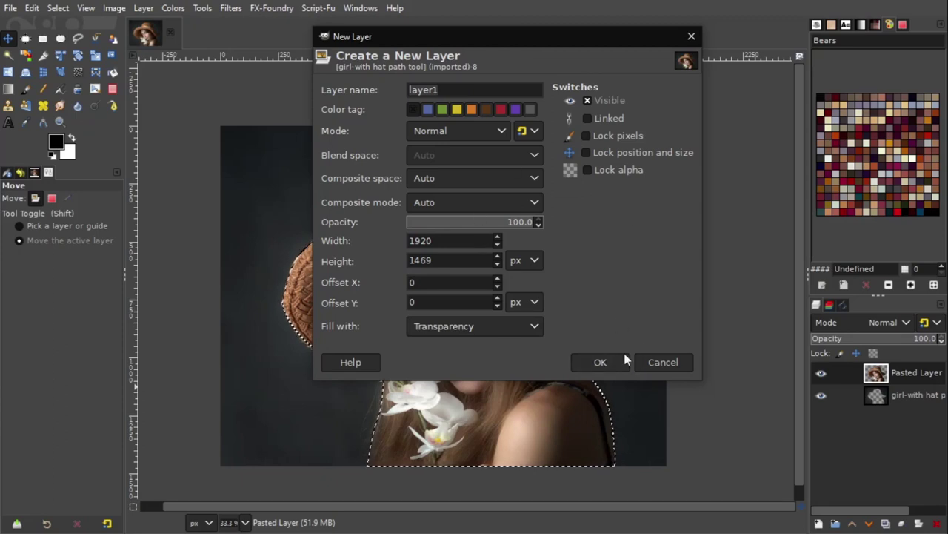
pyautogui.click(600, 362)
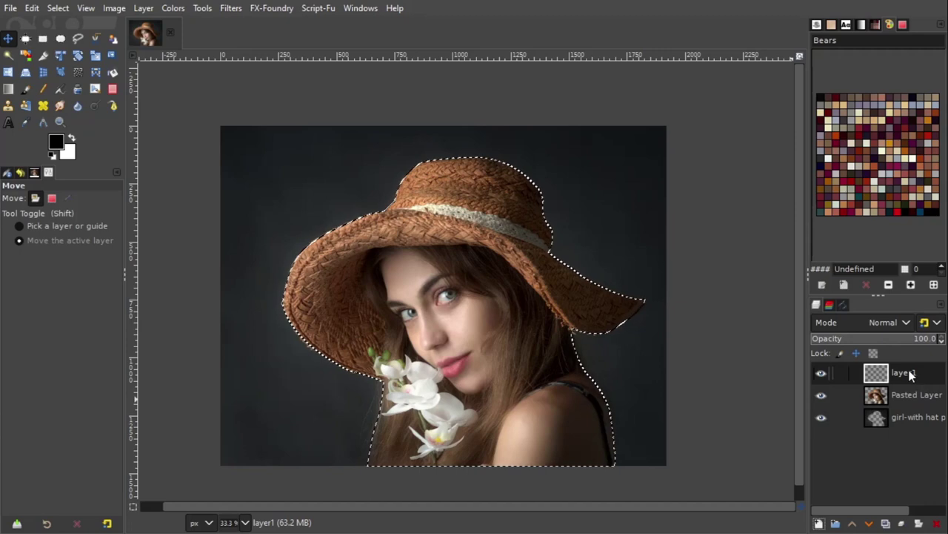
# Move layer1 below the Pasted Layer and make the original photo layer visible.
pyautogui.moveTo(910, 374); pyautogui.dragTo(907, 401)
pyautogui.click(821, 416)
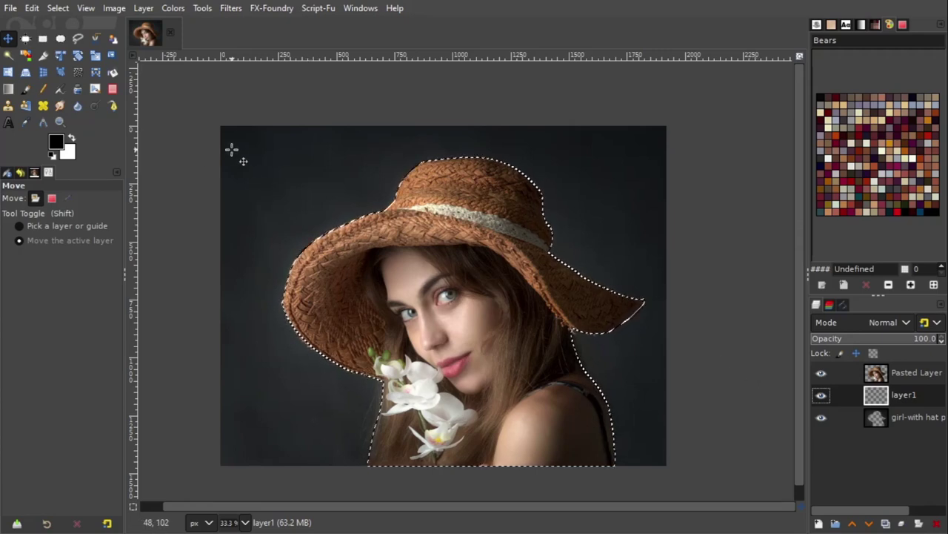
pyautogui.click(33, 9)
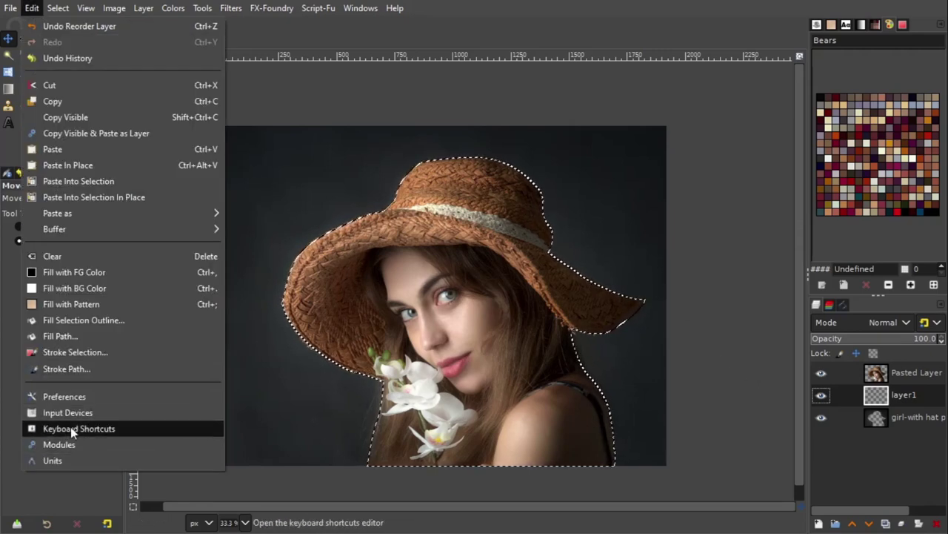
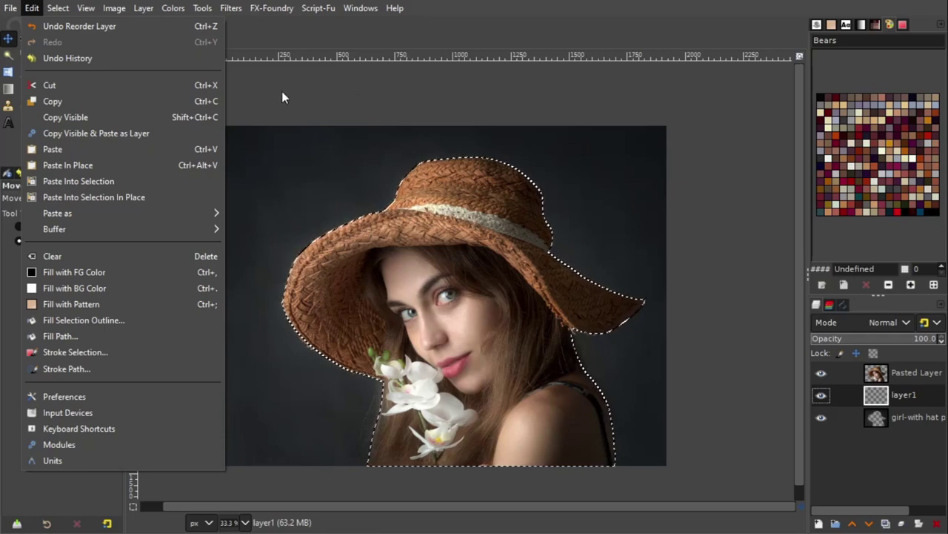
# Select the Paintbrush with the 2. Hardness 050 brush and make white the foreground colour.
pyautogui.click(35, 10)
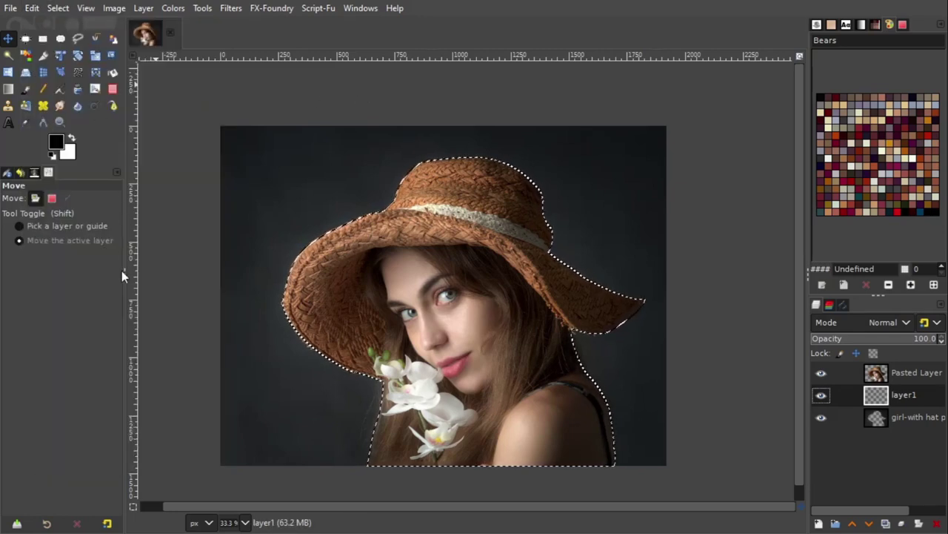
pyautogui.click(26, 91)
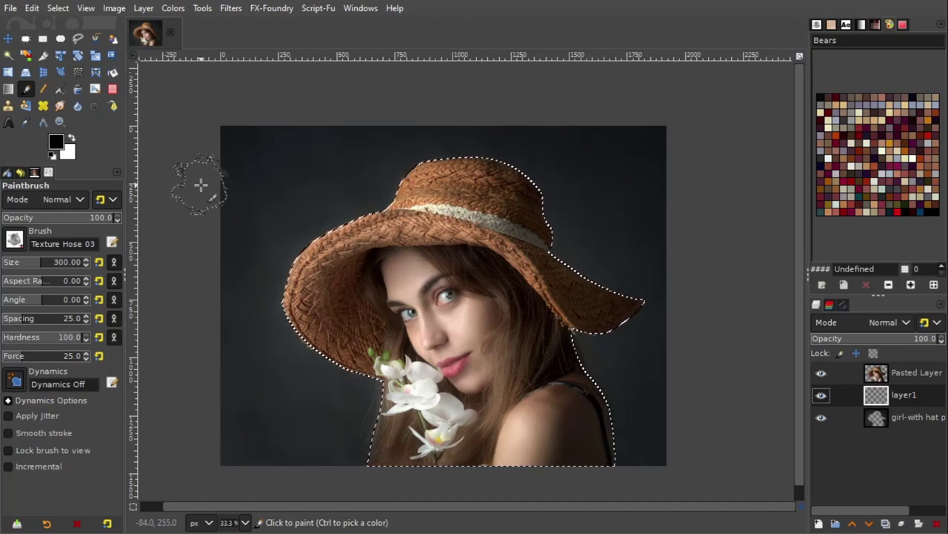
pyautogui.click(14, 238)
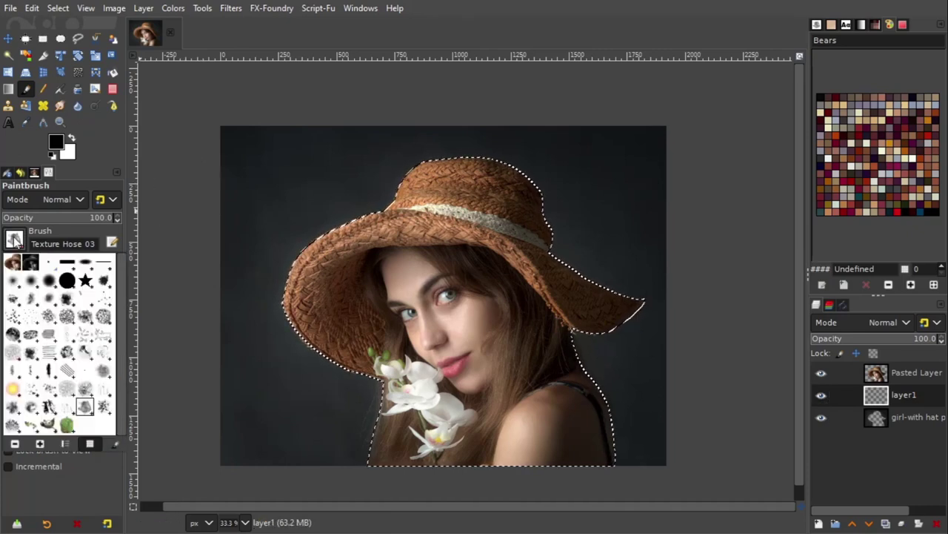
pyautogui.click(31, 284)
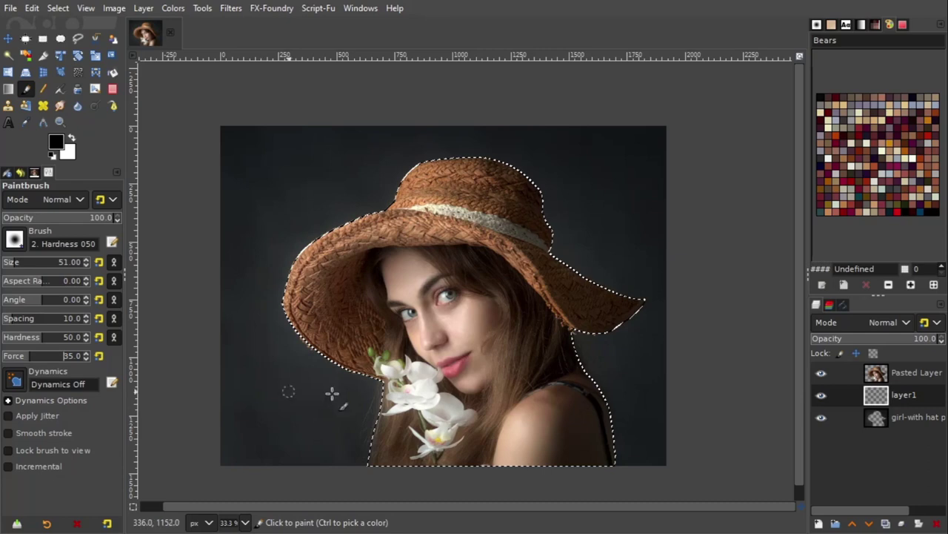
pyautogui.click(72, 138)
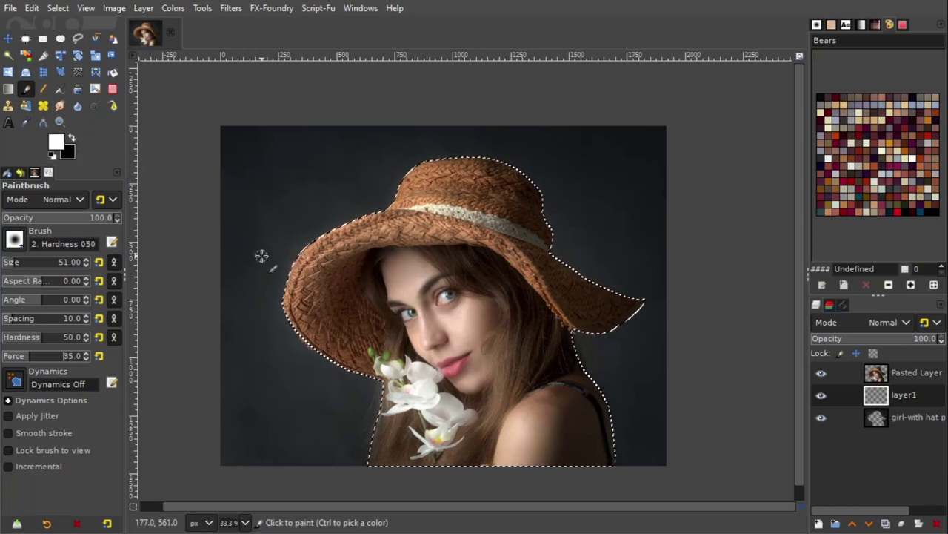
# Stroke the selection with the Paintbrush to paint a soft white outline around the woman and hat.
pyautogui.click(32, 8)
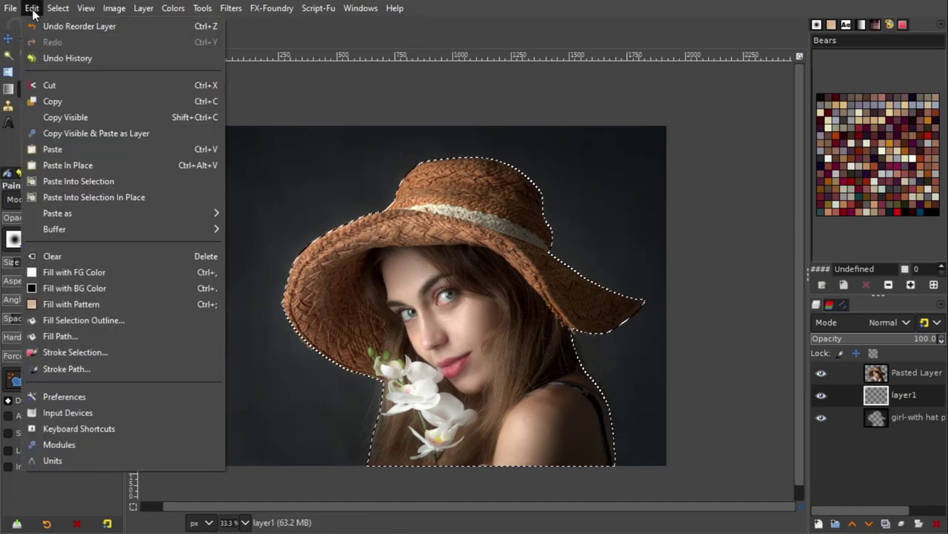
pyautogui.click(75, 353)
pyautogui.moveTo(482, 171)
pyautogui.mouseDown()
pyautogui.moveTo(610, 102)
pyautogui.moveTo(614, 88)
pyautogui.mouseUp()
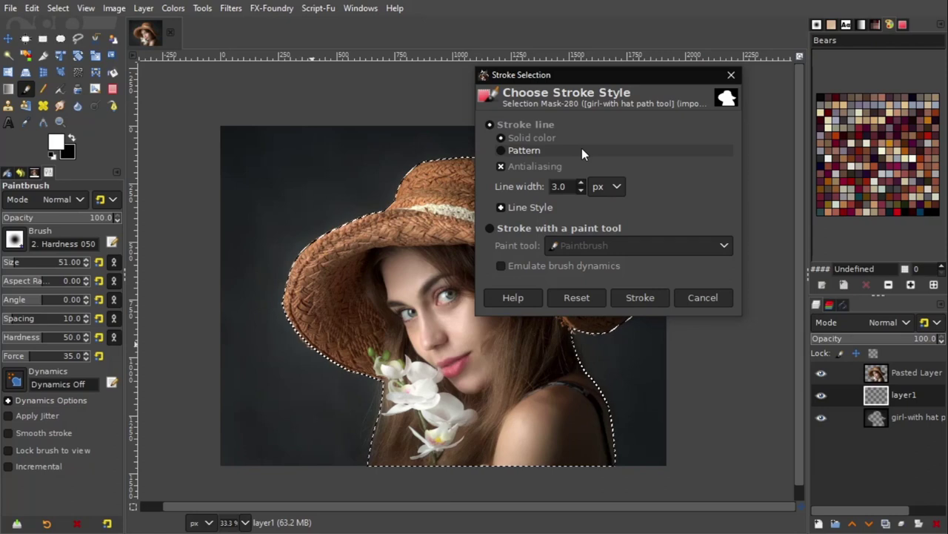
pyautogui.click(531, 231)
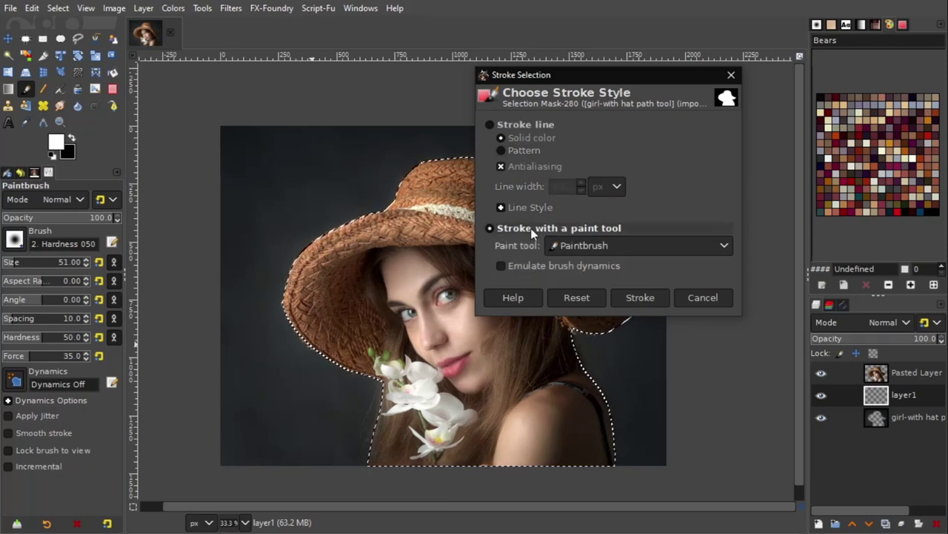
pyautogui.click(626, 246)
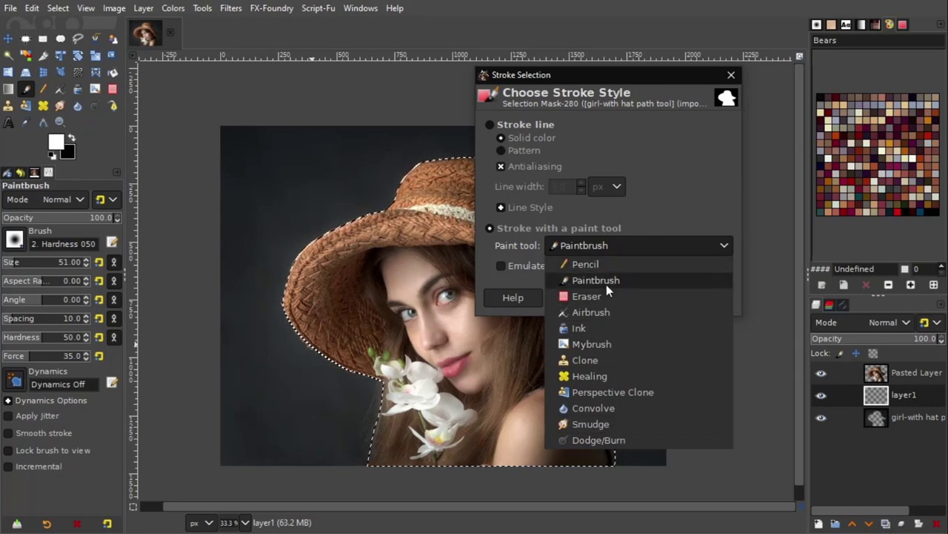
pyautogui.click(606, 285)
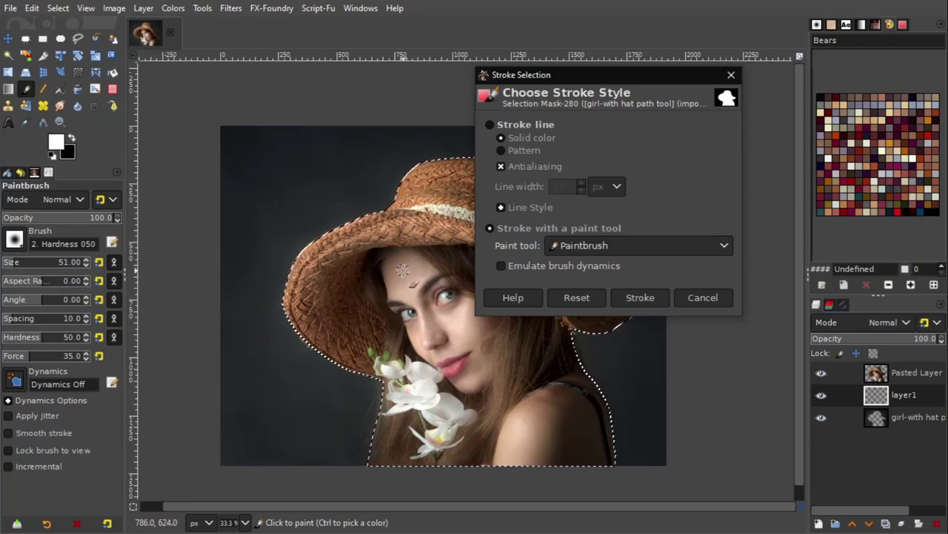
pyautogui.click(640, 297)
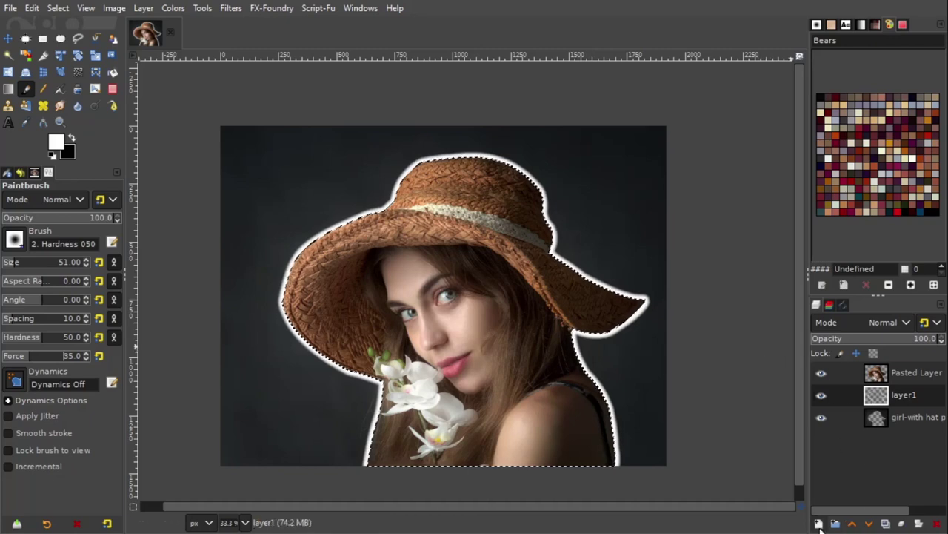
# Add a transparent layer2 below layer1 and set the brush to size 110, force 15.
pyautogui.hotkey('shift', 'ctrl', 'n')
pyautogui.moveTo(706, 161); pyautogui.dragTo(541, 80)
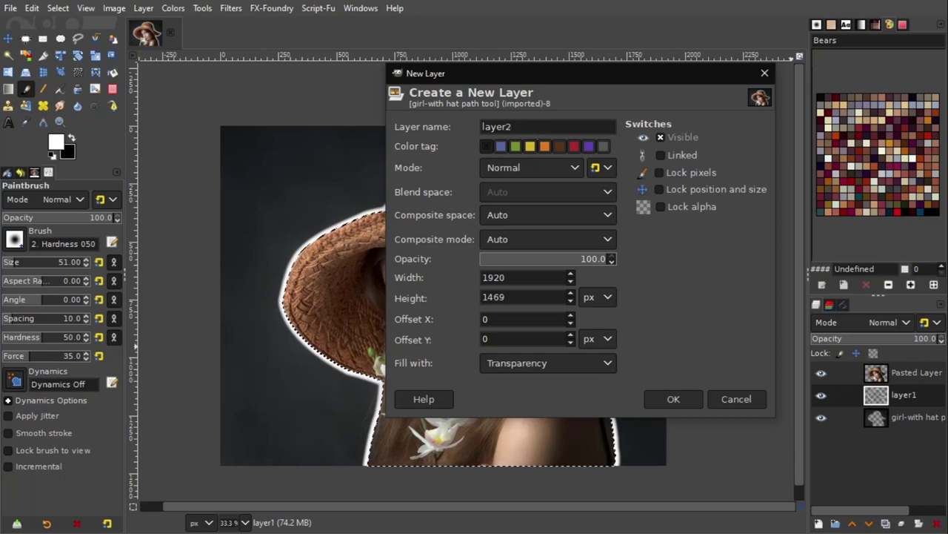
pyautogui.click(673, 401)
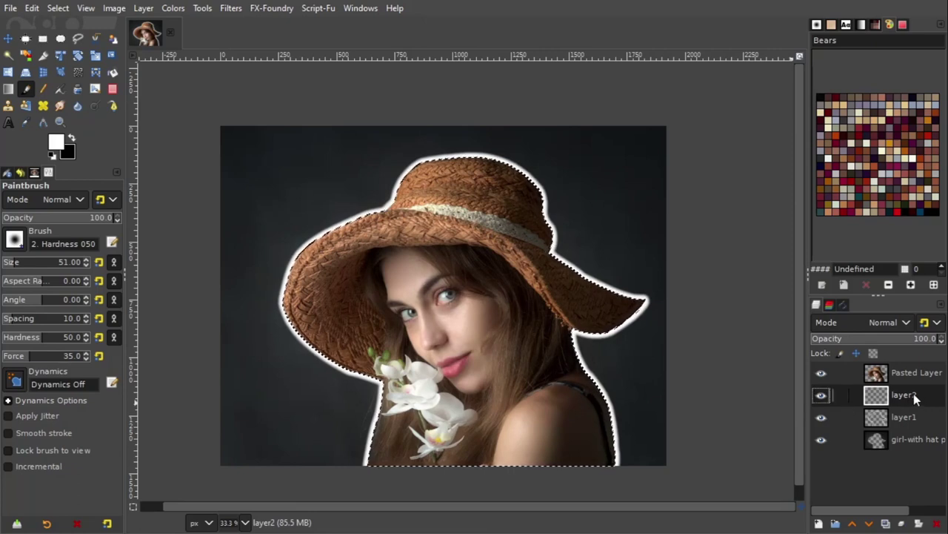
pyautogui.moveTo(914, 393); pyautogui.dragTo(919, 428)
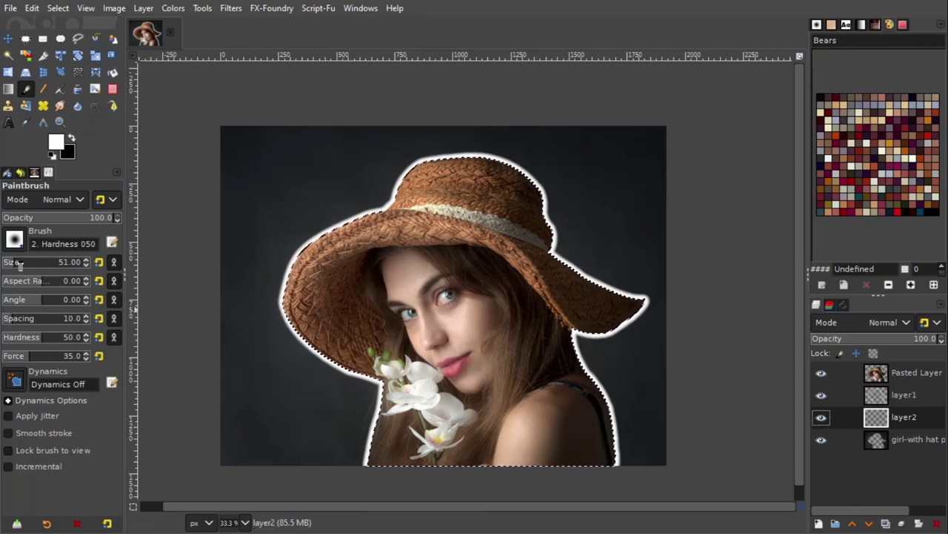
pyautogui.moveTo(15, 262); pyautogui.dragTo(23, 262)
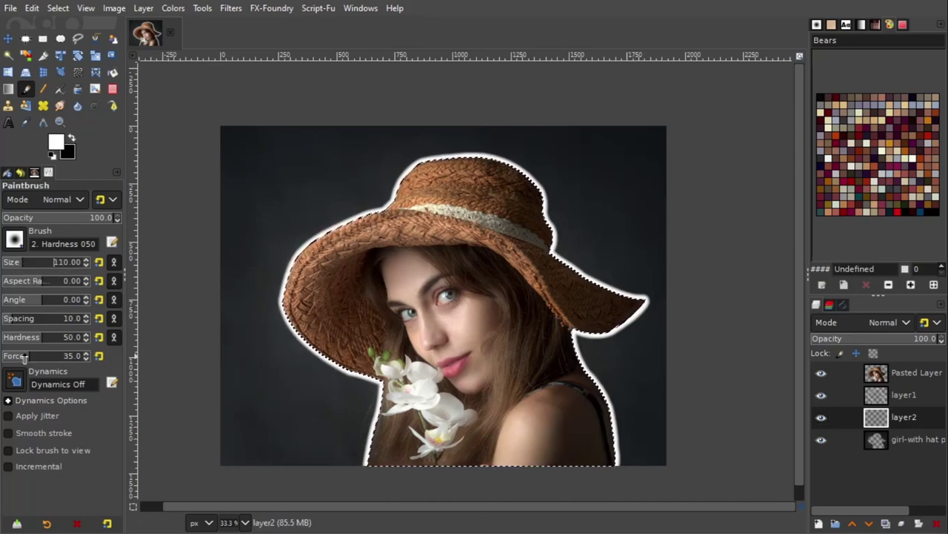
pyautogui.moveTo(24, 356); pyautogui.dragTo(14, 357)
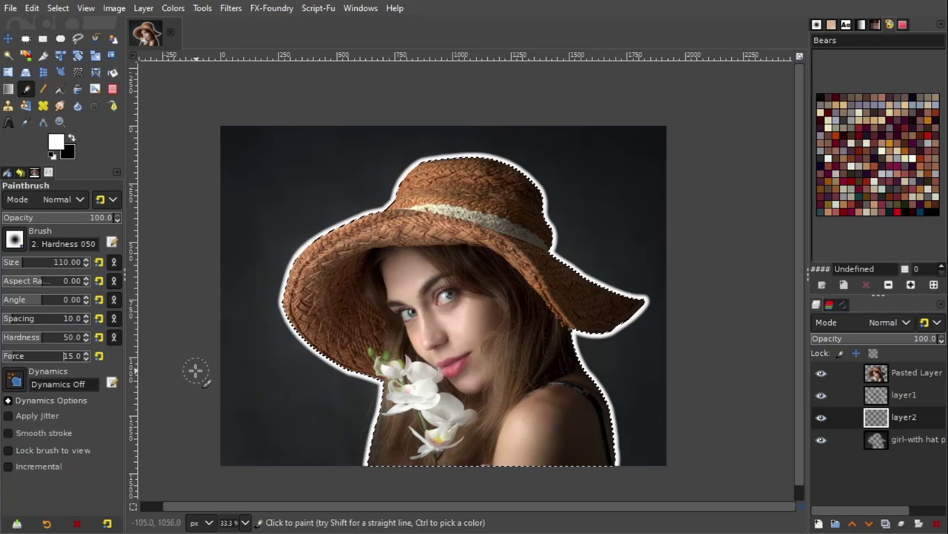
# Set the foreground colour to the blue 009cff.
pyautogui.click(59, 144)
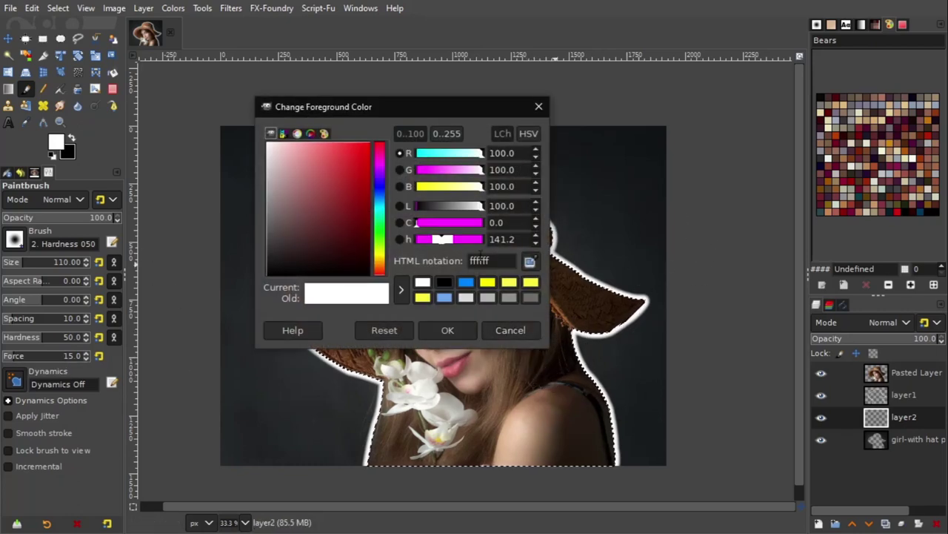
pyautogui.click(379, 209)
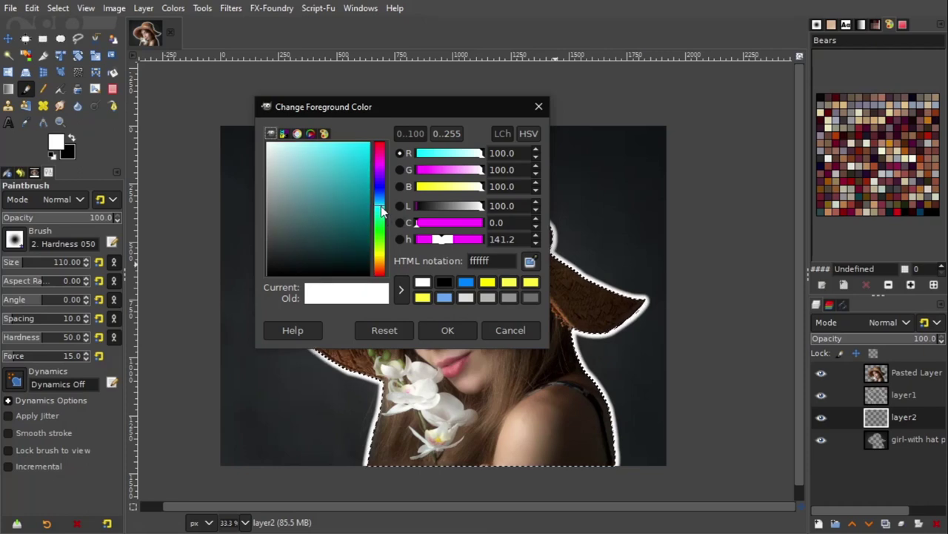
pyautogui.click(368, 150)
pyautogui.moveTo(368, 150); pyautogui.dragTo(376, 144)
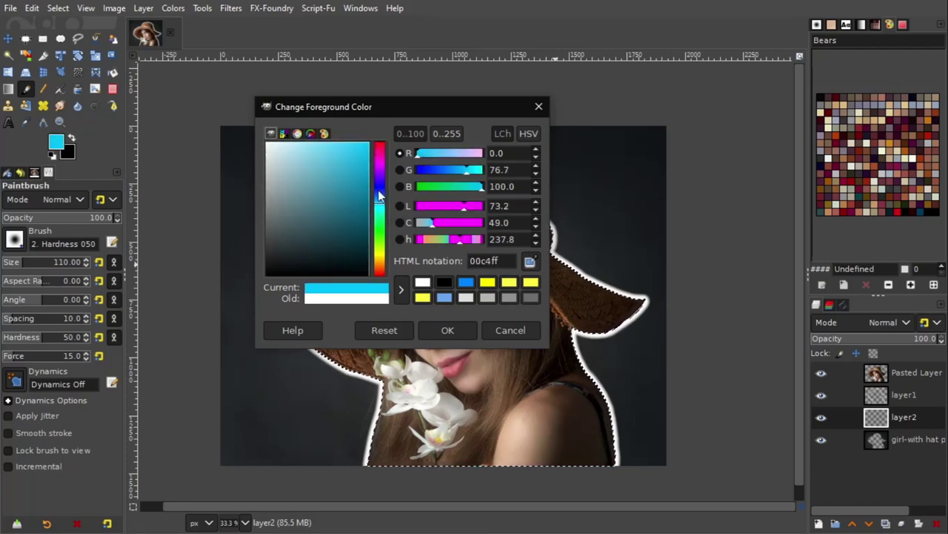
pyautogui.moveTo(381, 202); pyautogui.dragTo(381, 199)
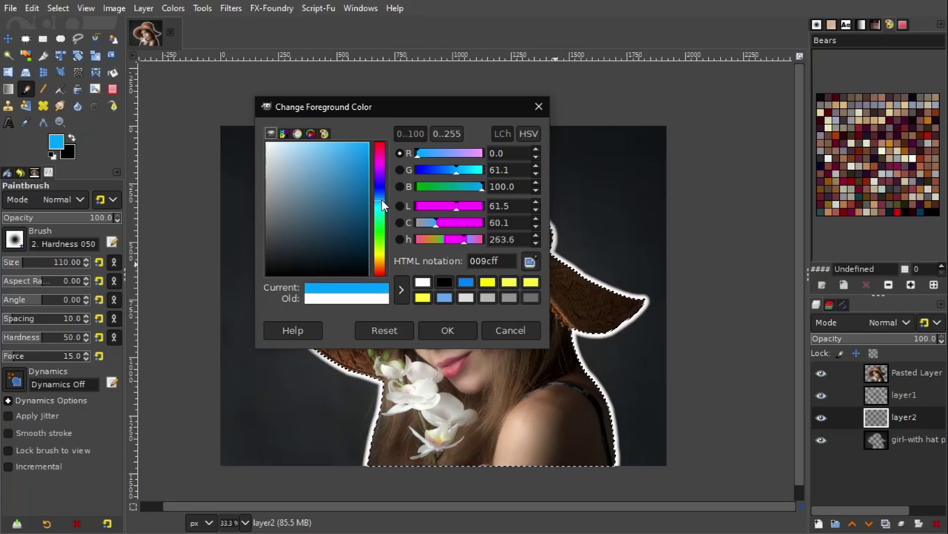
pyautogui.click(458, 334)
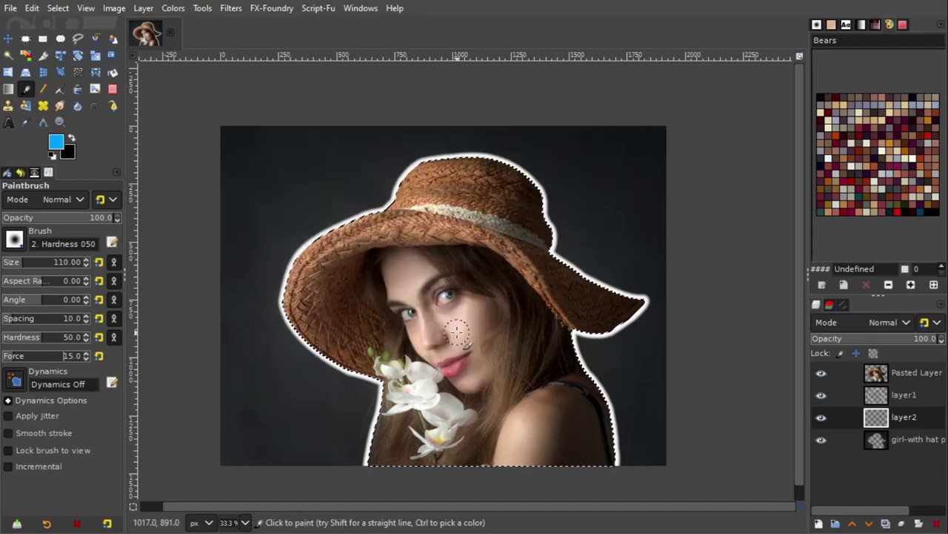
# Stroke the selection with the blue Paintbrush on layer2, then select none.
pyautogui.click(32, 9)
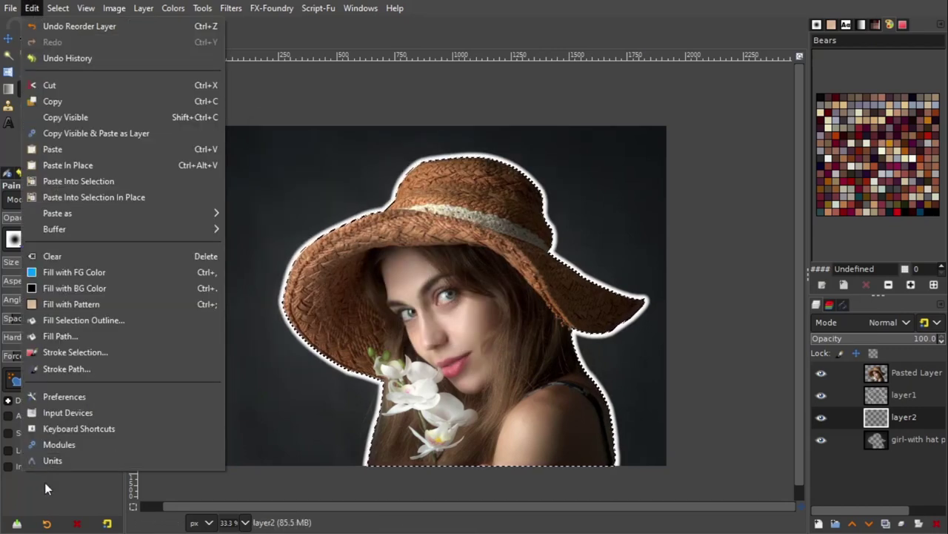
pyautogui.click(85, 356)
pyautogui.moveTo(508, 173)
pyautogui.mouseDown()
pyautogui.moveTo(654, 74)
pyautogui.moveTo(661, 55)
pyautogui.mouseUp()
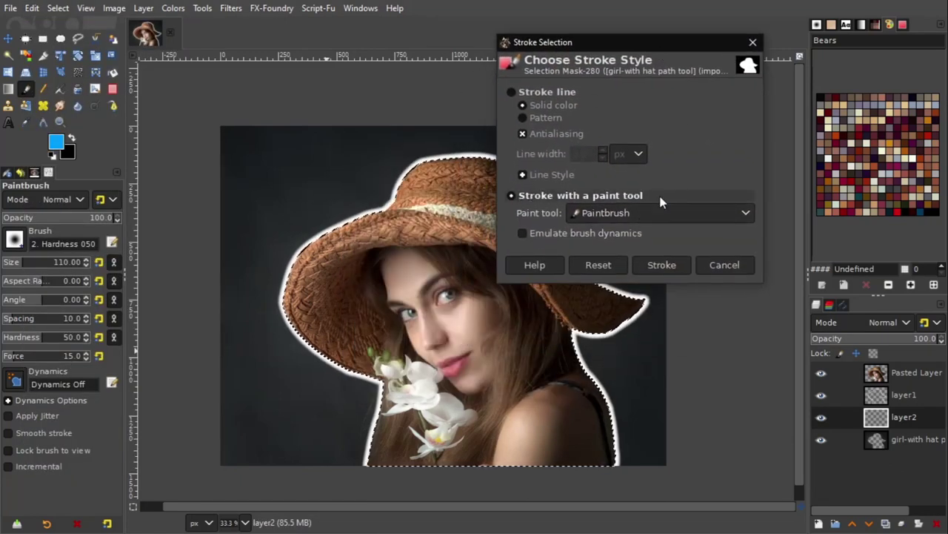
pyautogui.click(652, 267)
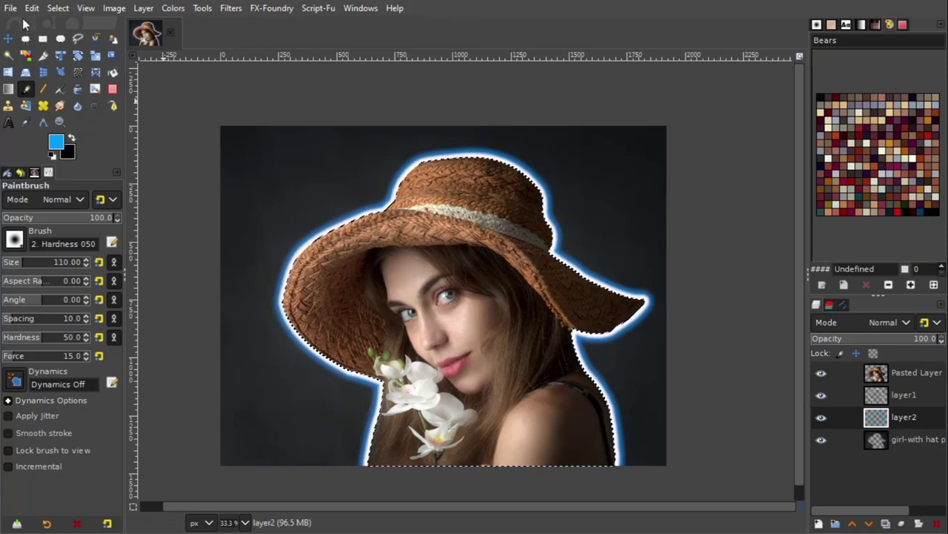
pyautogui.click(58, 9)
pyautogui.click(70, 41)
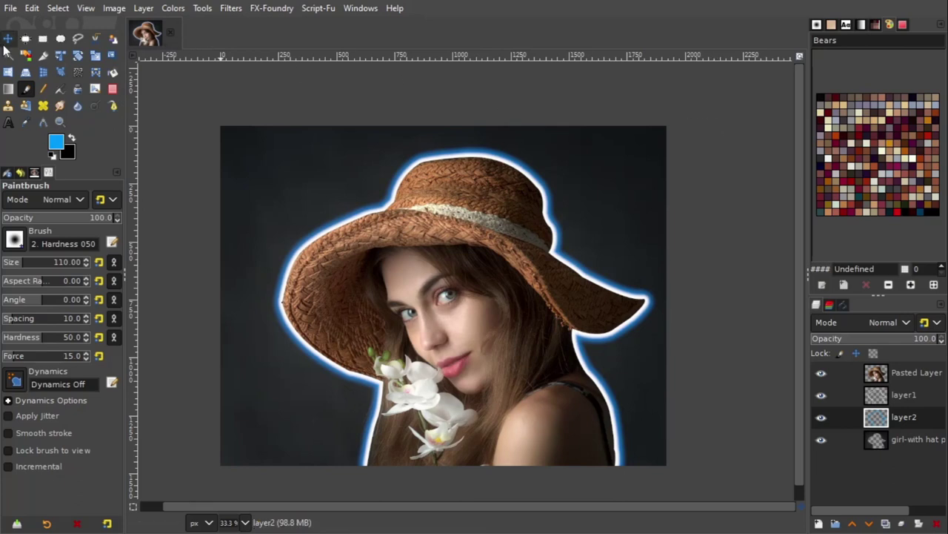
# Switch to the Move tool and flatten the image into a single layer.
pyautogui.press('m')
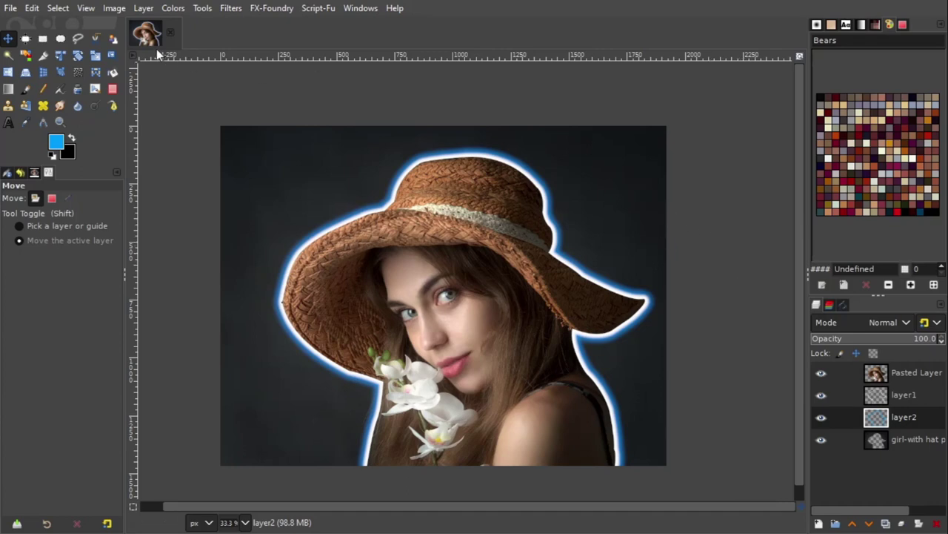
pyautogui.click(116, 9)
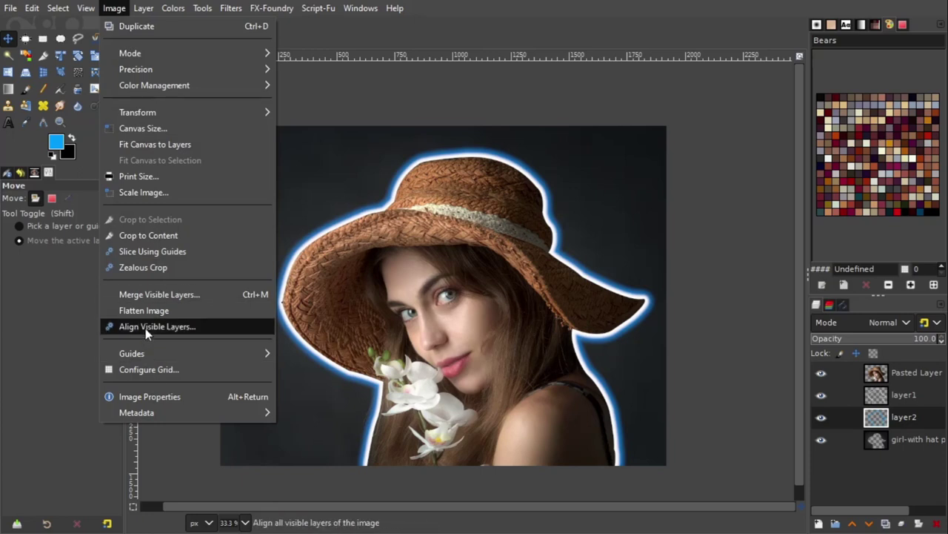
pyautogui.click(144, 310)
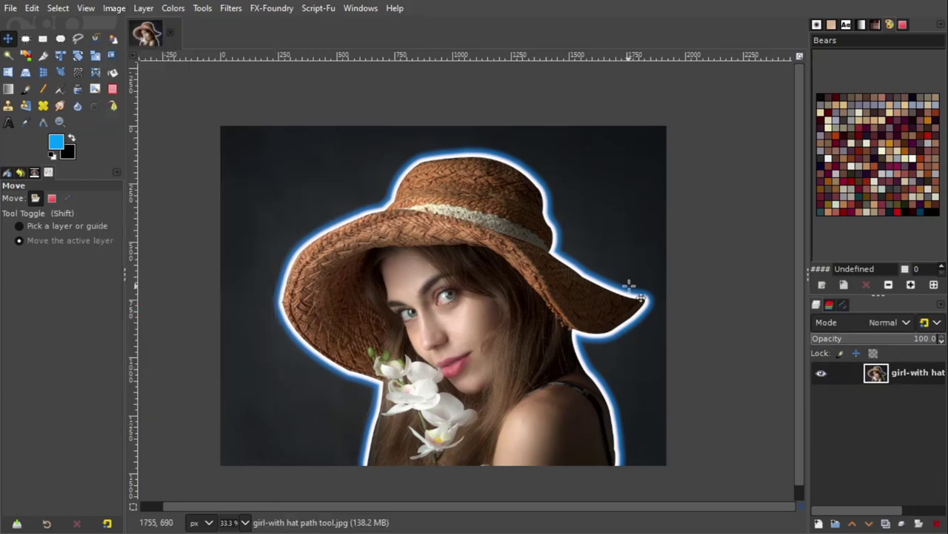
# Zoom the view so the image fills the window.
pyautogui.click(83, 9)
pyautogui.moveTo(116, 74)
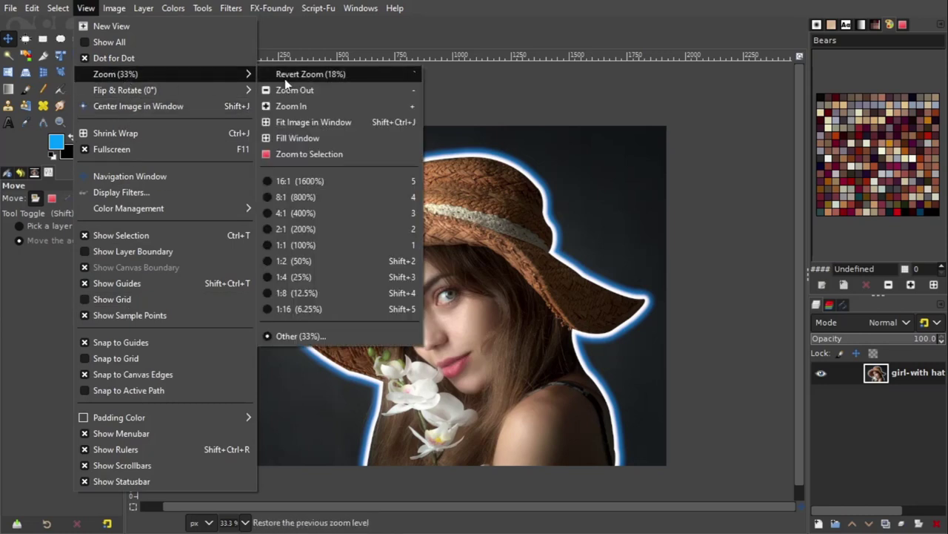
pyautogui.click(311, 128)
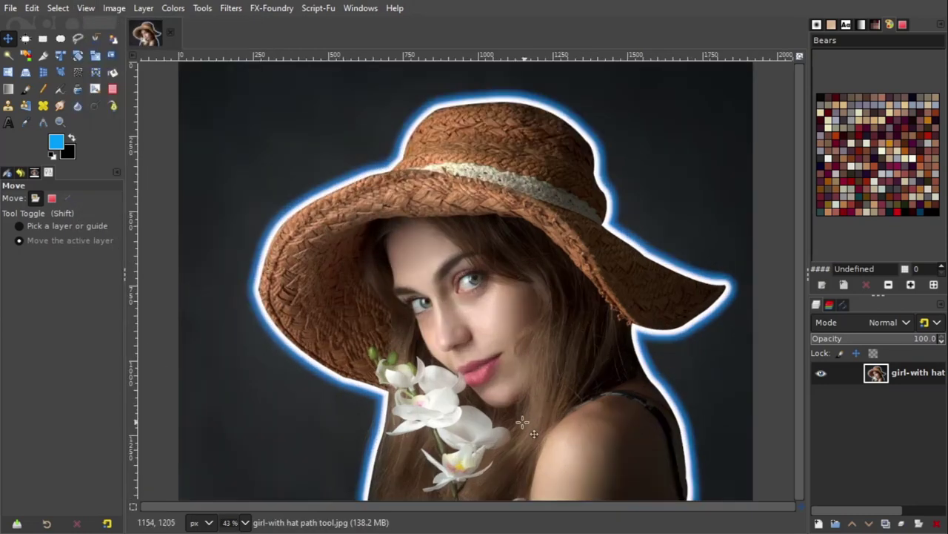
pyautogui.click(173, 8)
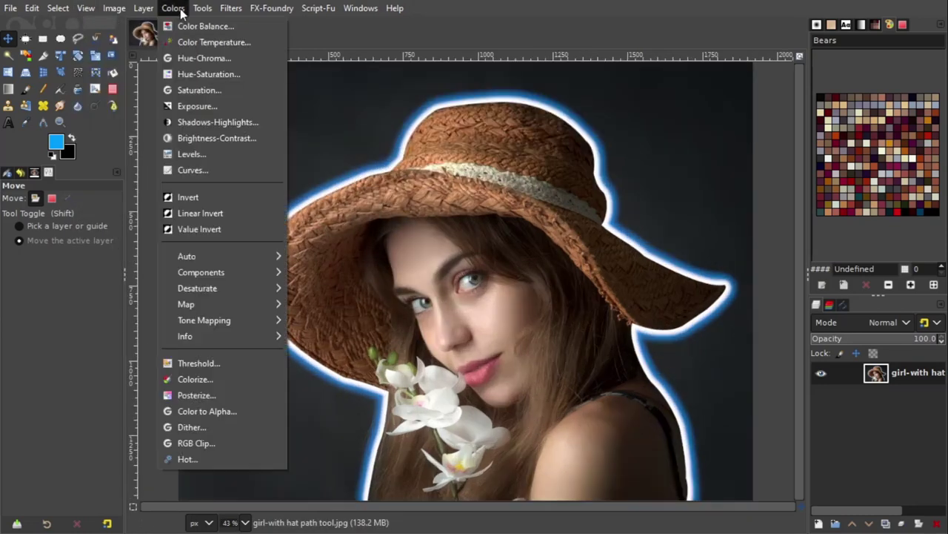
# Apply Levels with input black point 30 and white point 233, checking it in split view.
pyautogui.click(189, 154)
pyautogui.moveTo(782, 43); pyautogui.dragTo(792, 29)
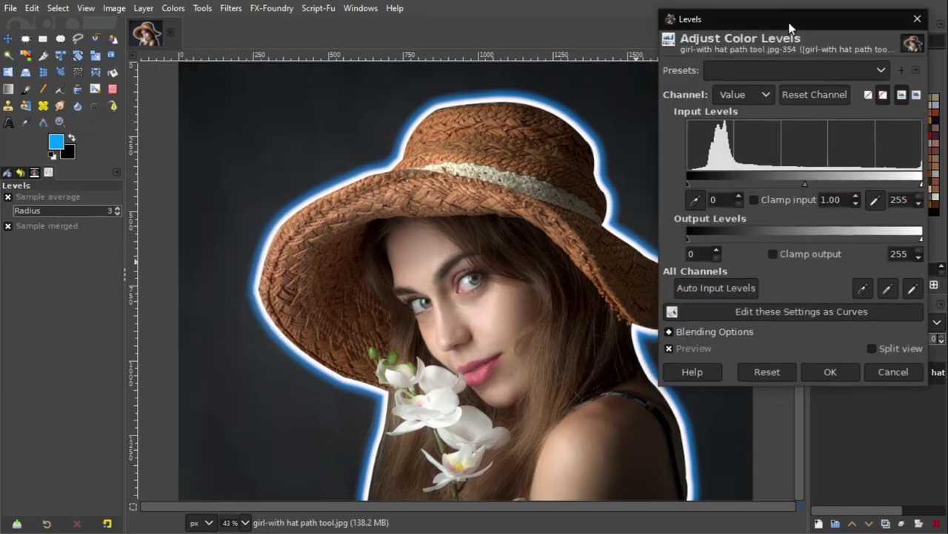
pyautogui.moveTo(689, 182); pyautogui.dragTo(715, 186)
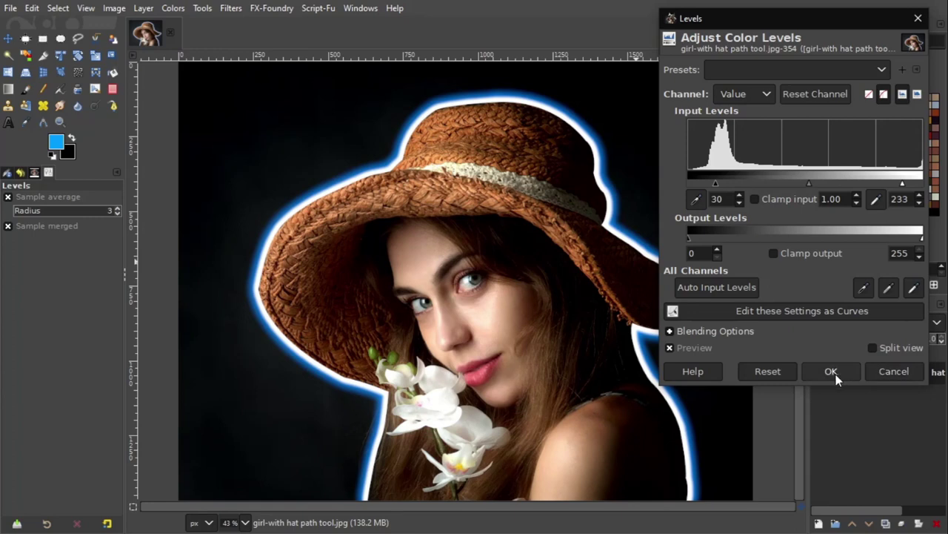
pyautogui.moveTo(833, 20); pyautogui.dragTo(849, 20)
pyautogui.click(910, 349)
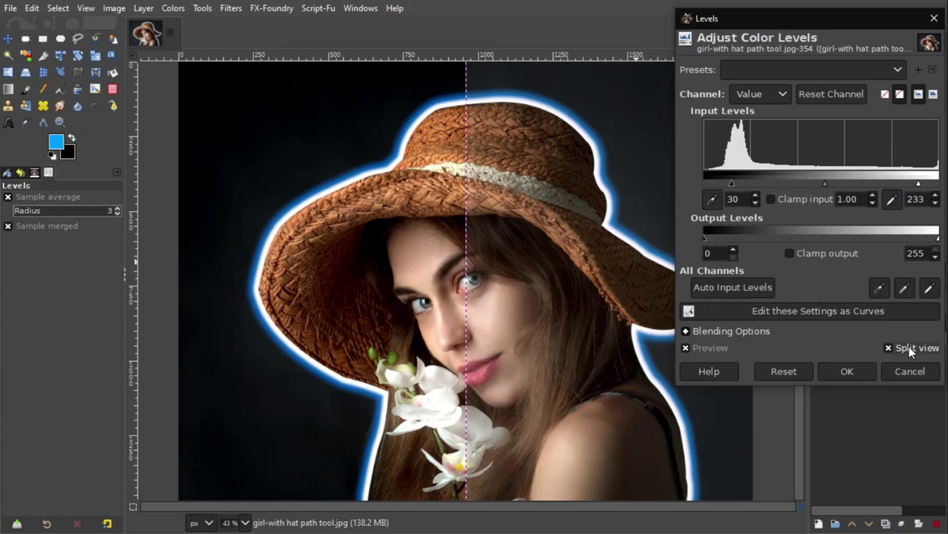
pyautogui.click(910, 349)
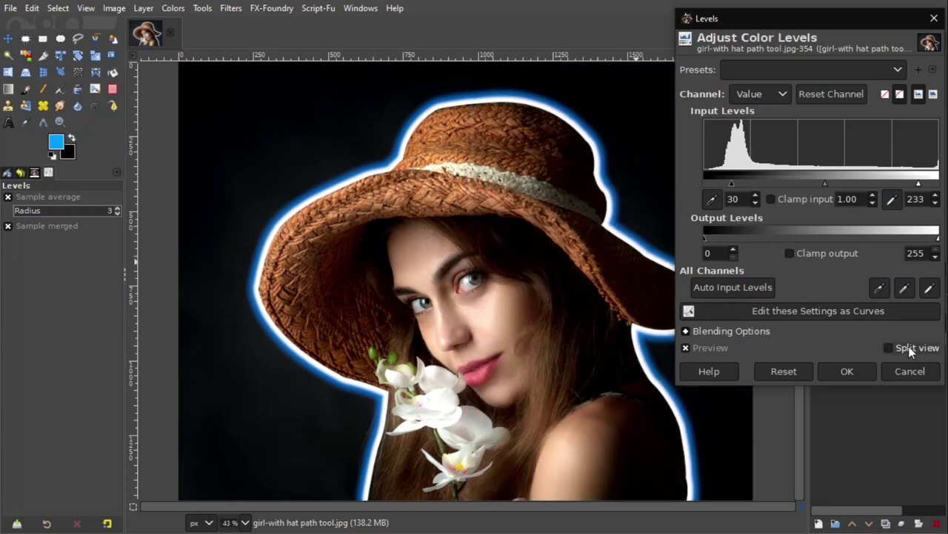
pyautogui.click(853, 372)
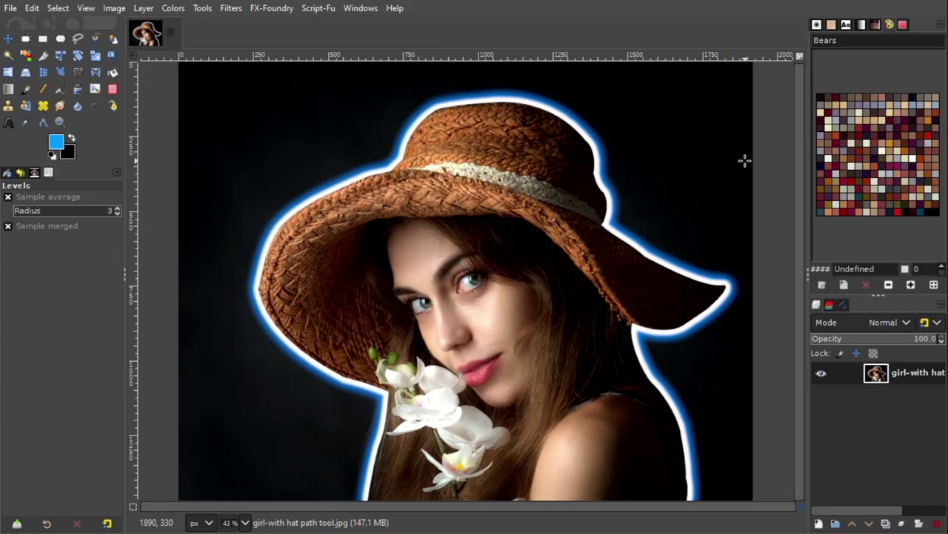
pyautogui.click(11, 9)
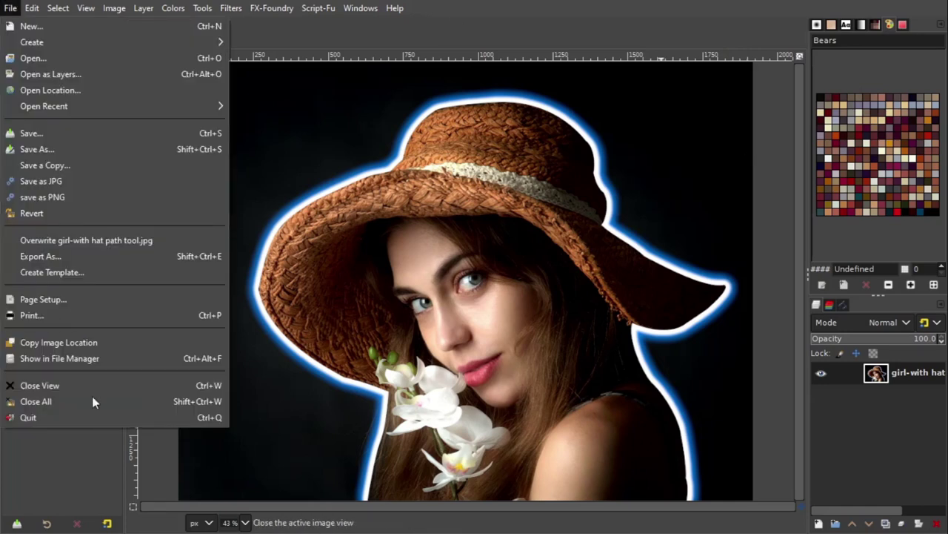
pyautogui.click(49, 257)
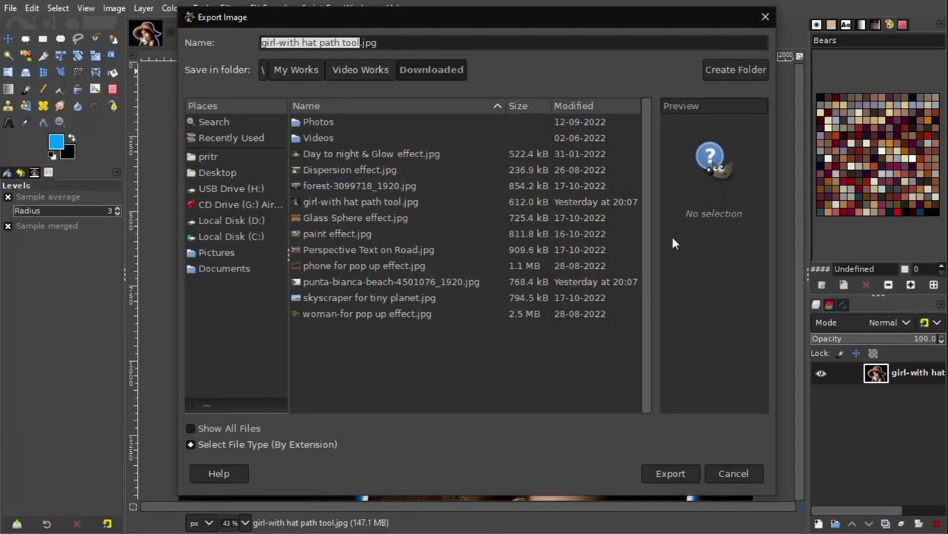
pyautogui.moveTo(512, 17); pyautogui.dragTo(513, 30)
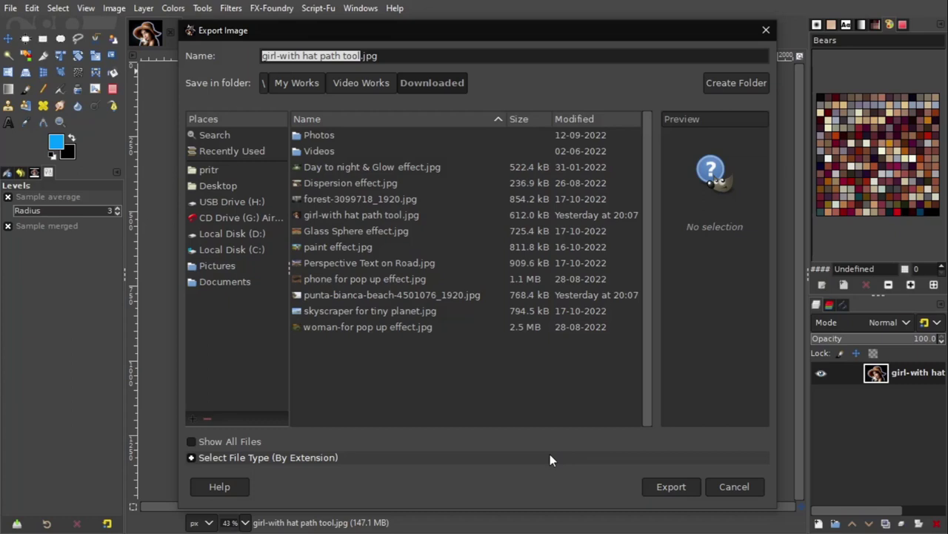
pyautogui.click(735, 486)
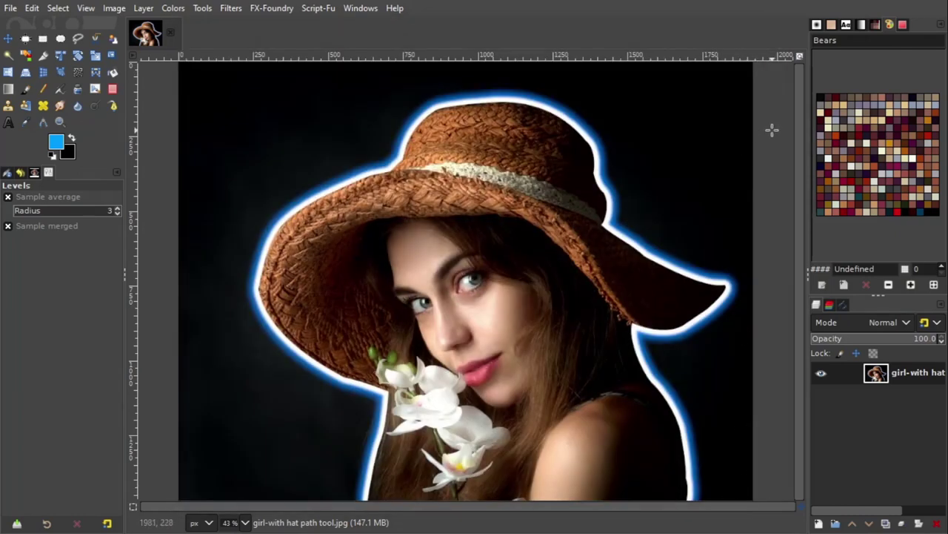